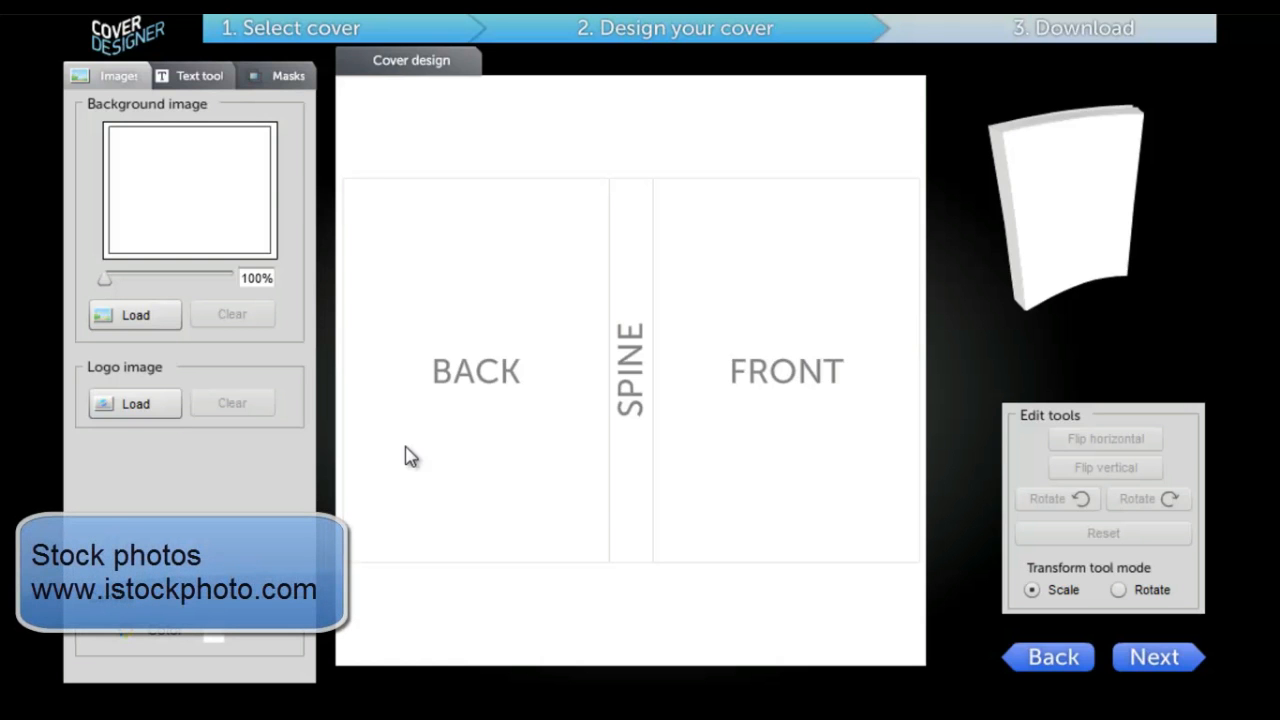
Browse the Web Graphics (Gold Membership) listing on the InDigitalWorks site for cover graphics.
mouse_move(354, 417)
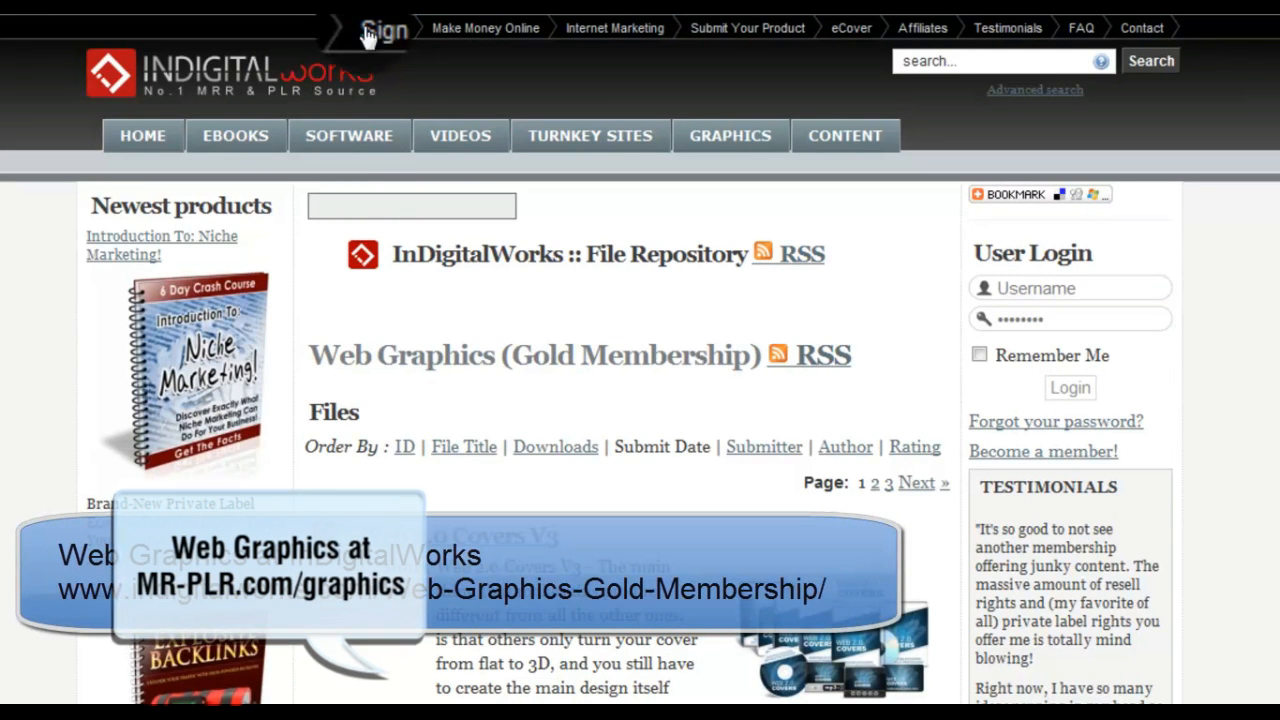
scroll(428, 460, down, 5)
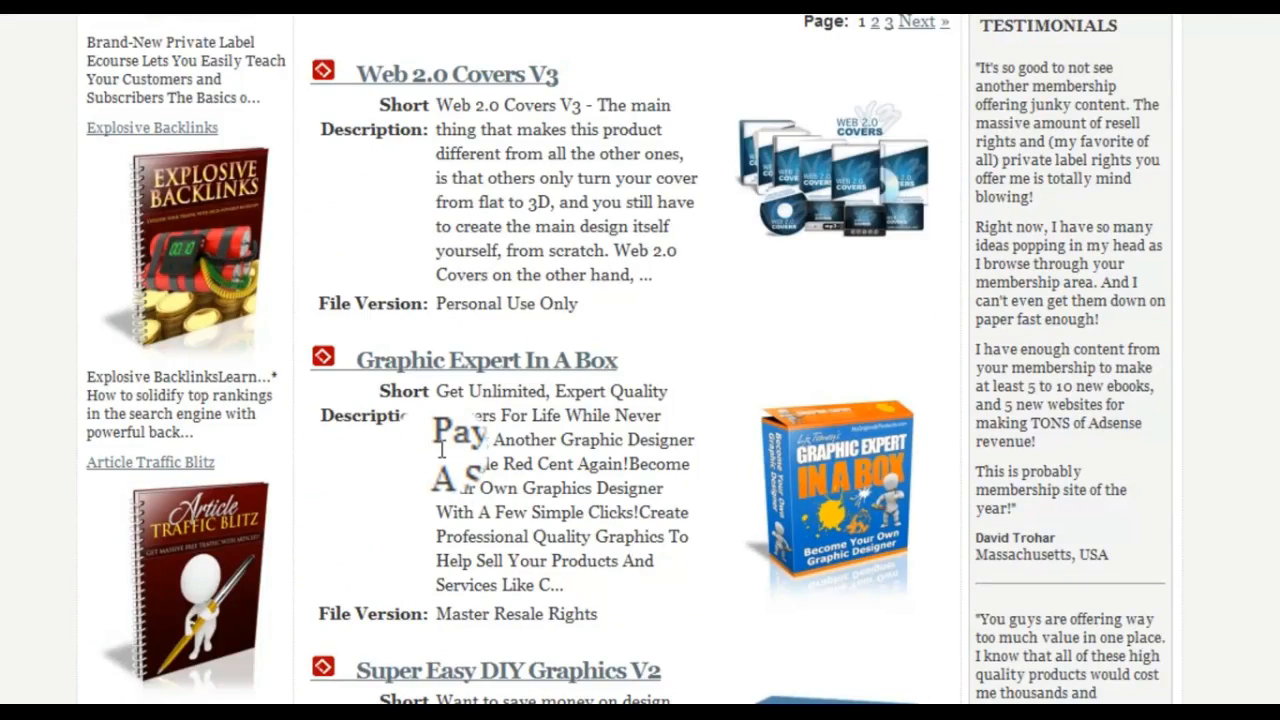
scroll(441, 450, down, 7)
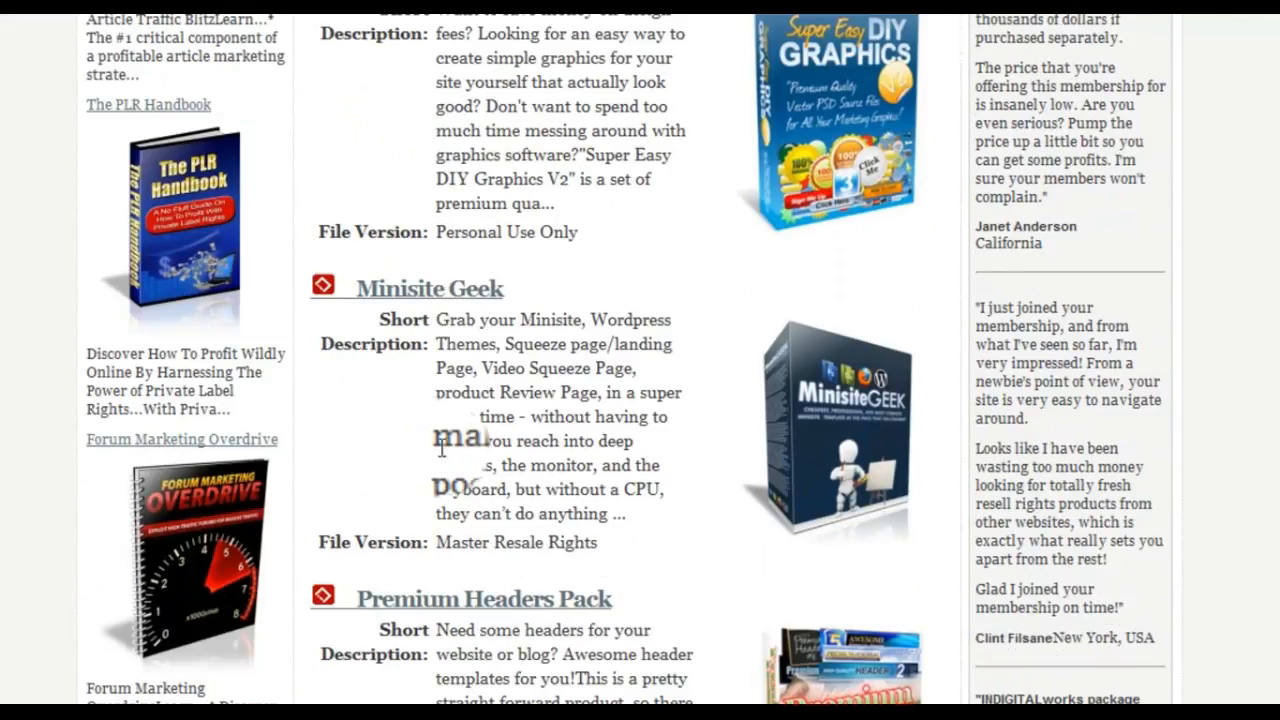
scroll(441, 450, up, 15)
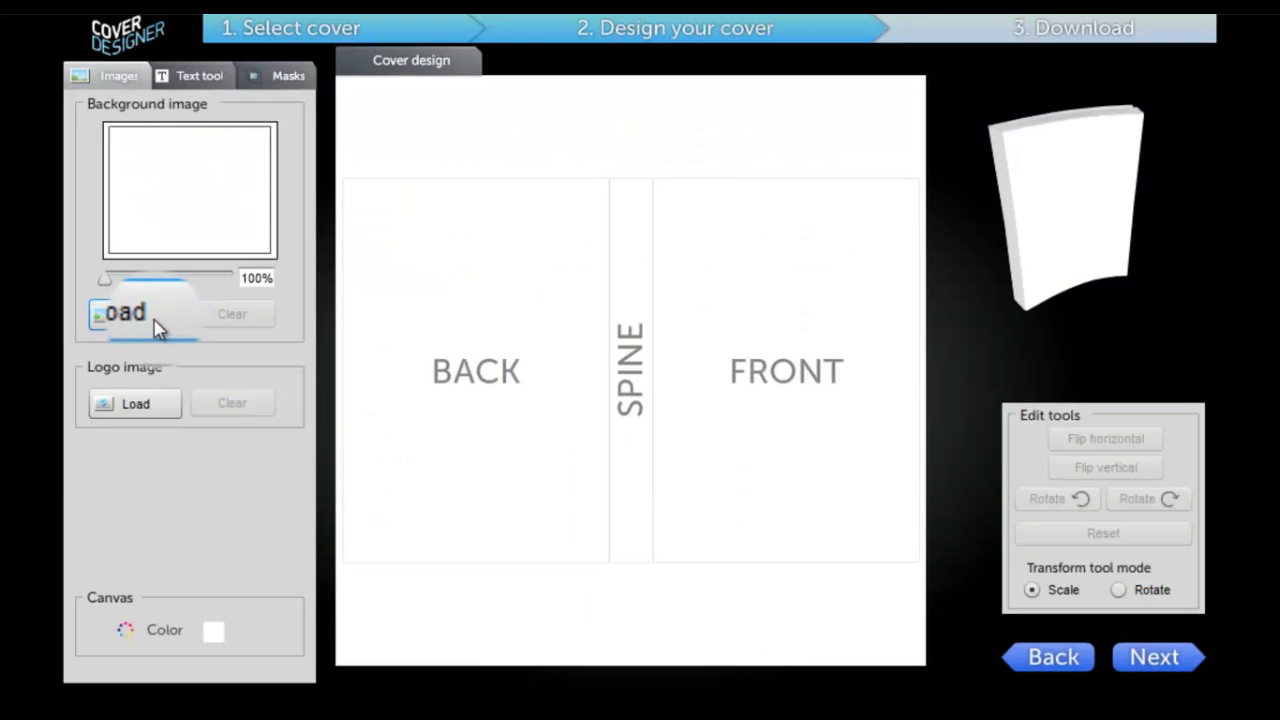
Load the blue rainbow-and-clouds wallpaper as the cover's background image.
click(135, 317)
click(34, 143)
click(676, 430)
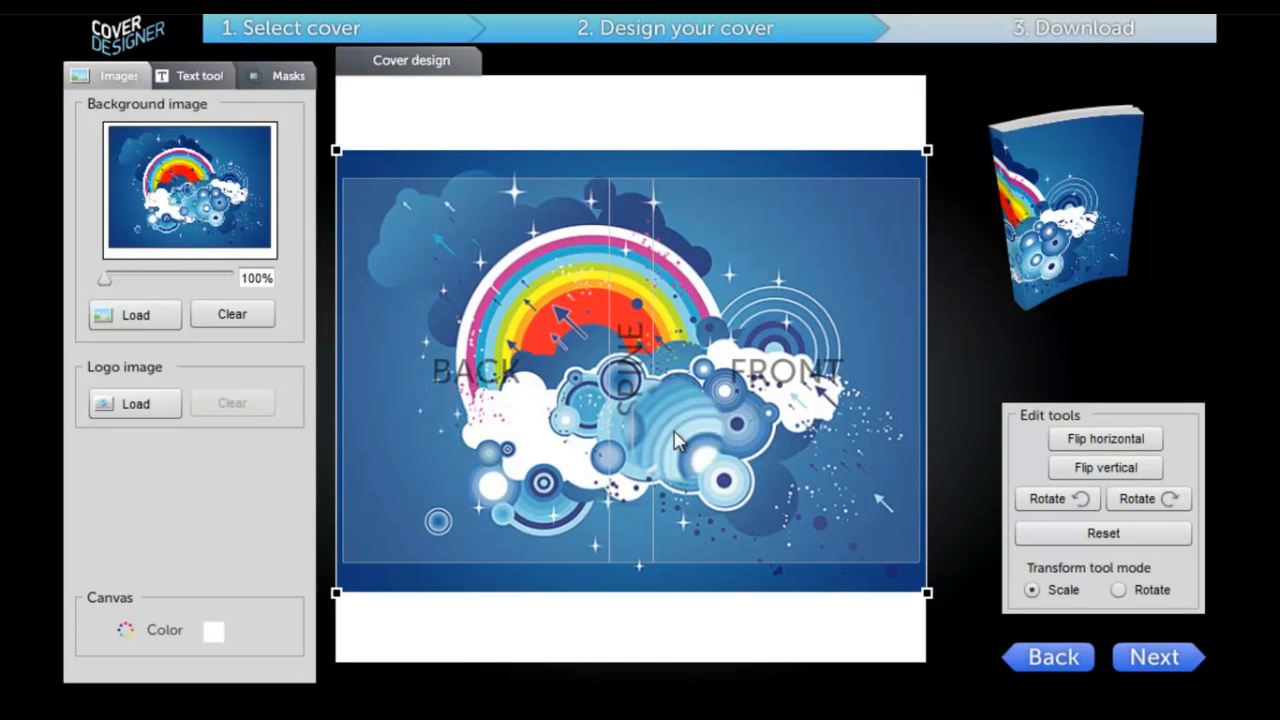
Try moving the background image toward the front cover with its zoom kept at 100%, and clear the placement.
drag(676, 440, 752, 379)
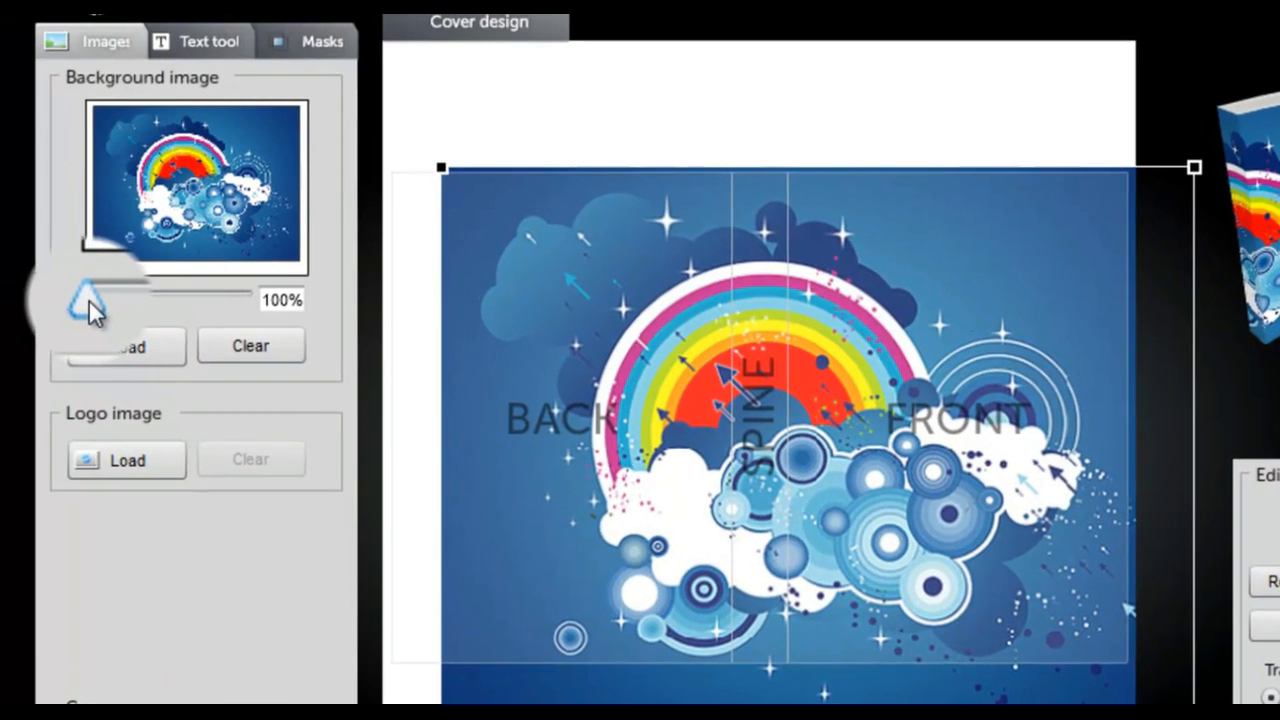
mouse_move(89, 300)
mouse_down()
mouse_move(114, 297)
mouse_move(76, 306)
mouse_move(90, 306)
mouse_up()
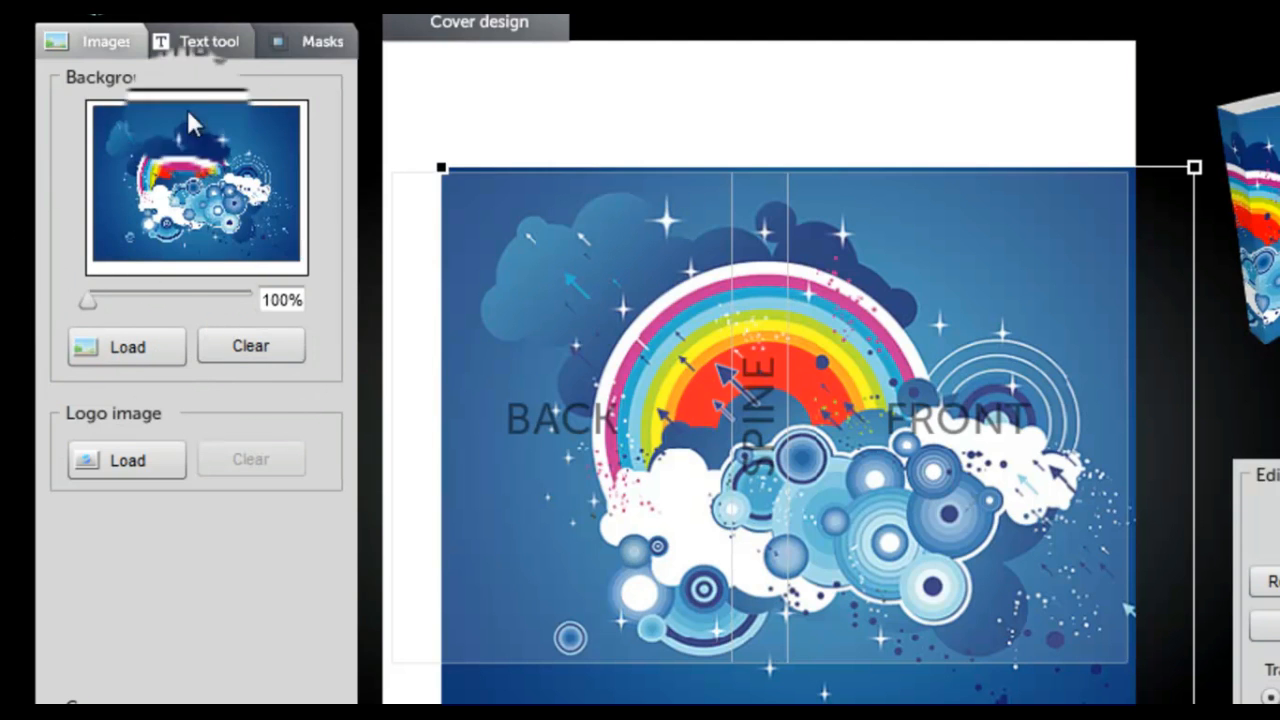
click(236, 348)
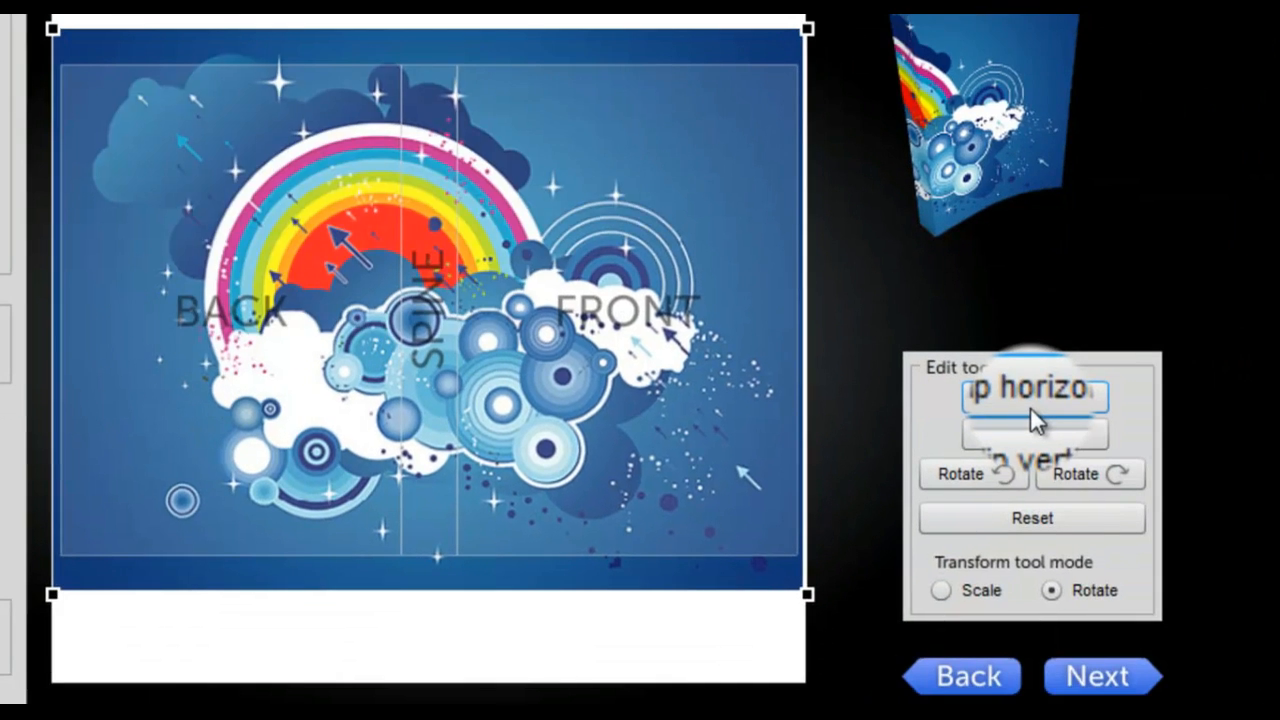
Try flipping the background image horizontally and vertically and rotating it counterclockwise, and reset the image.
click(1025, 402)
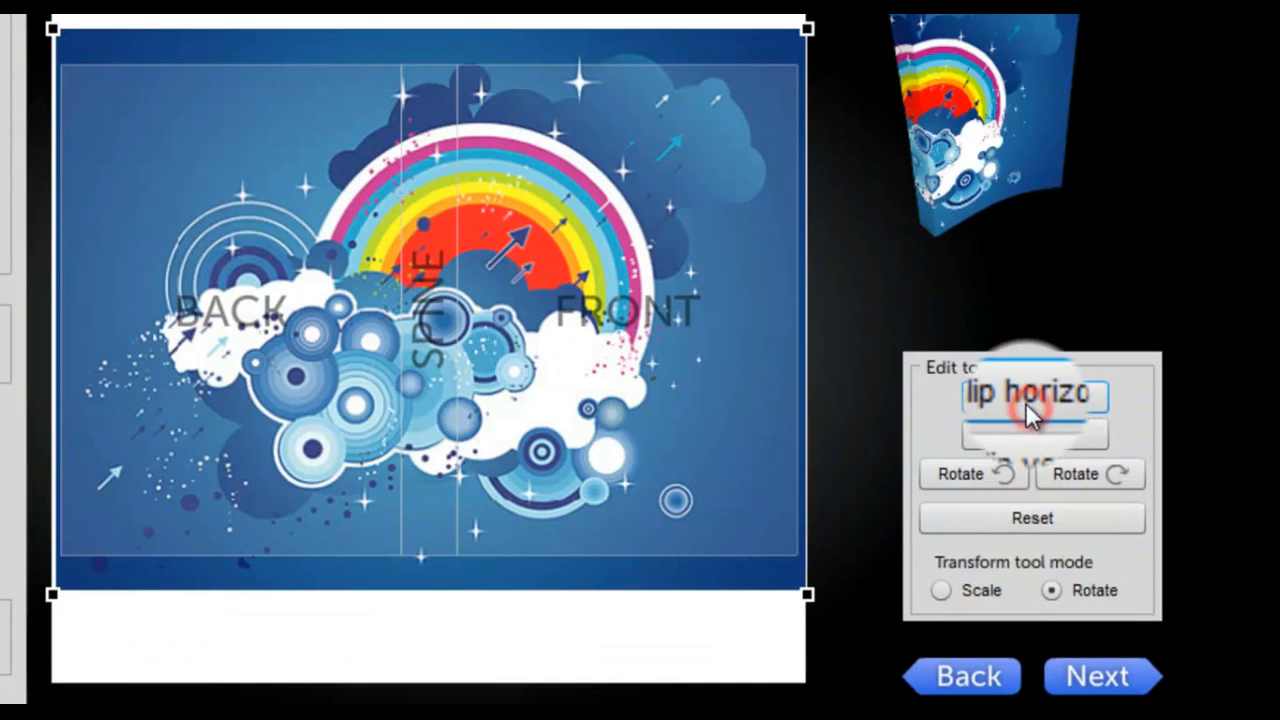
click(1027, 436)
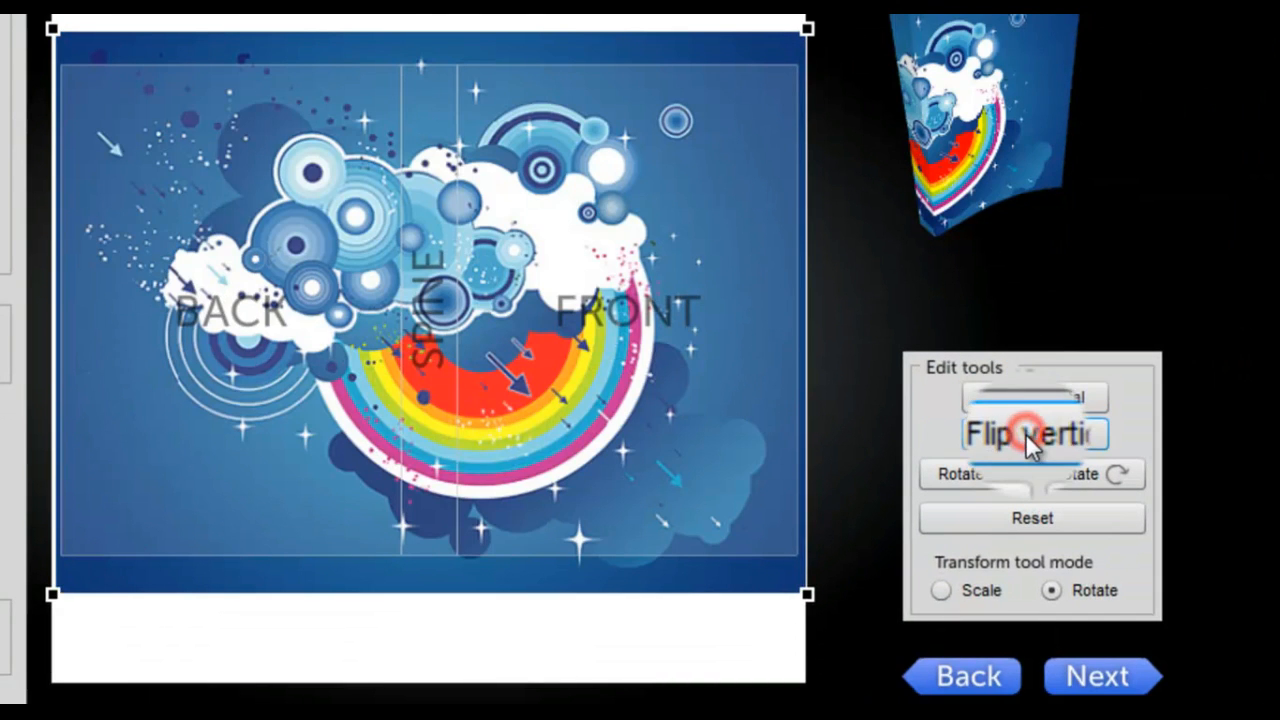
click(969, 476)
click(970, 482)
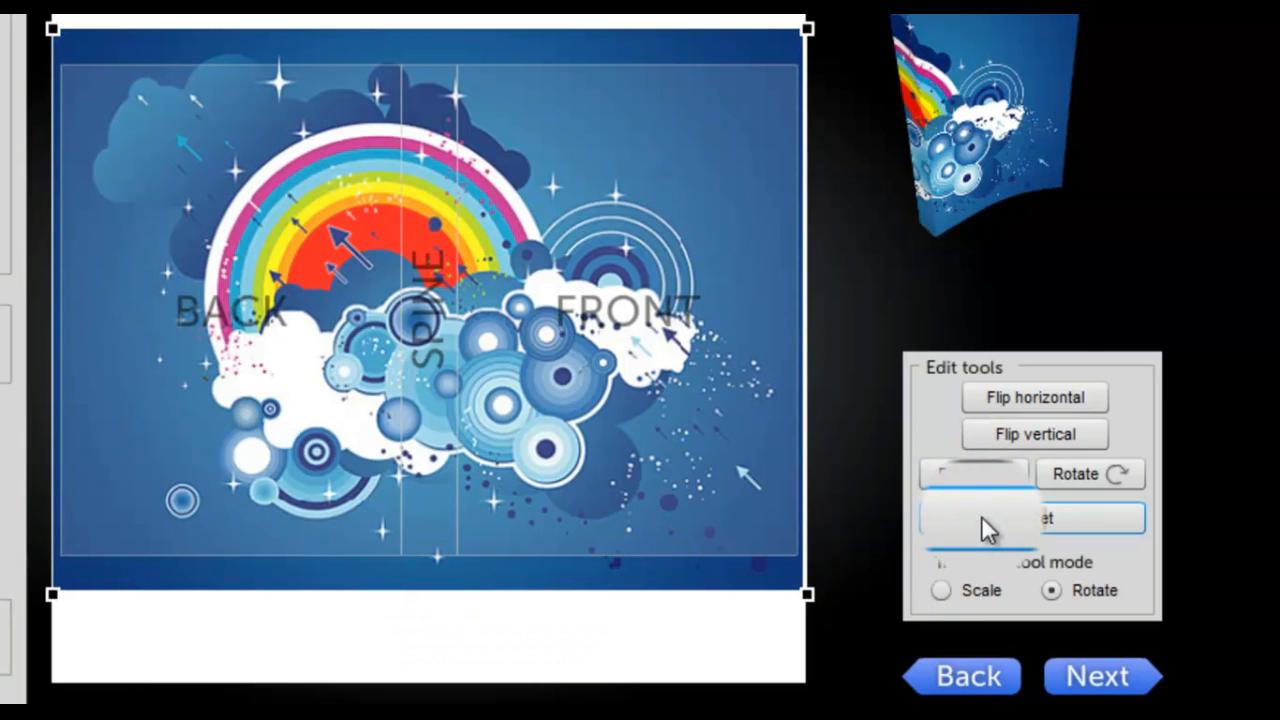
click(983, 519)
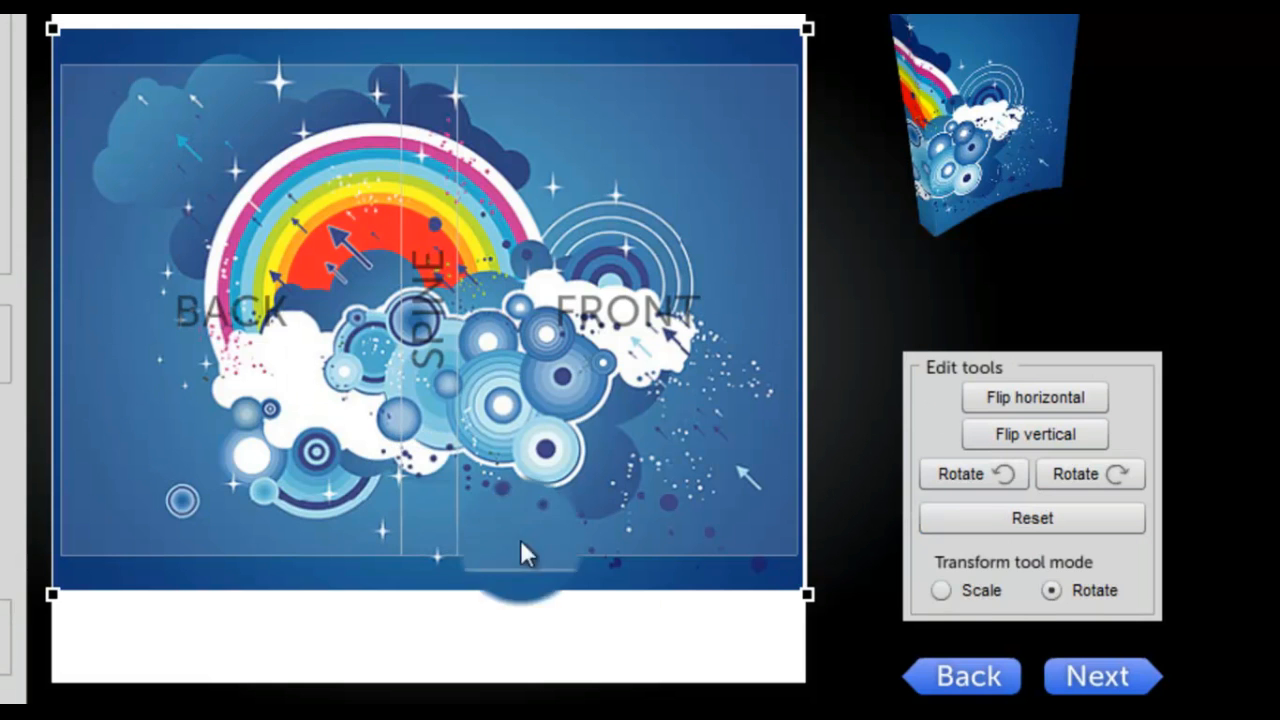
Try shrinking the background image from its corner using the Scale transform mode.
click(968, 590)
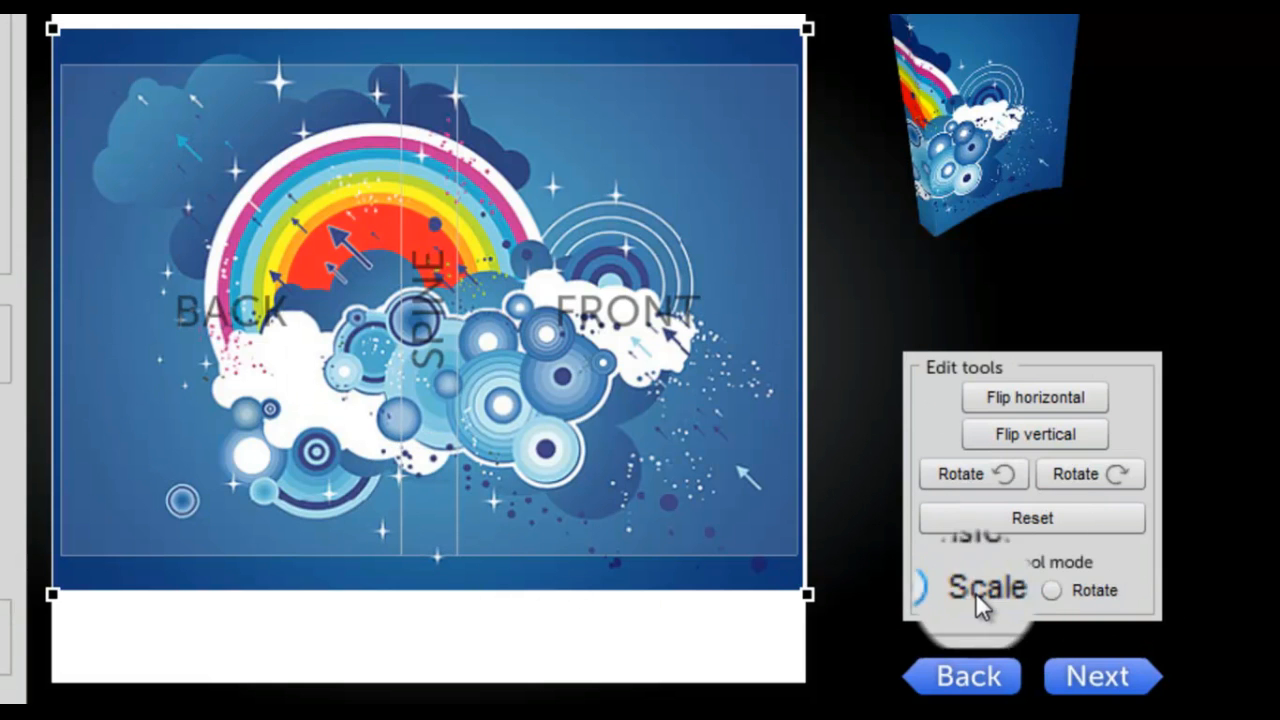
click(1093, 591)
click(941, 590)
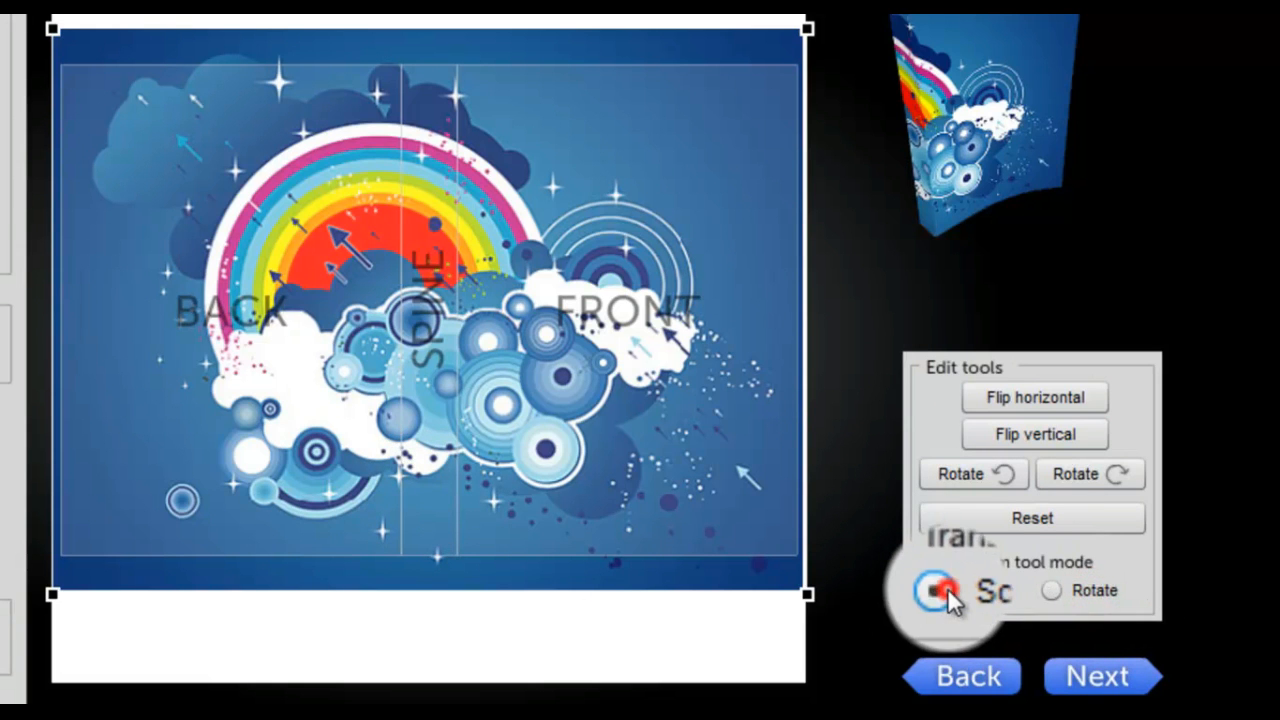
drag(808, 30, 808, 148)
Try rotating the background image freehand clockwise and moving it over the front cover, and reset its transformations.
click(1085, 592)
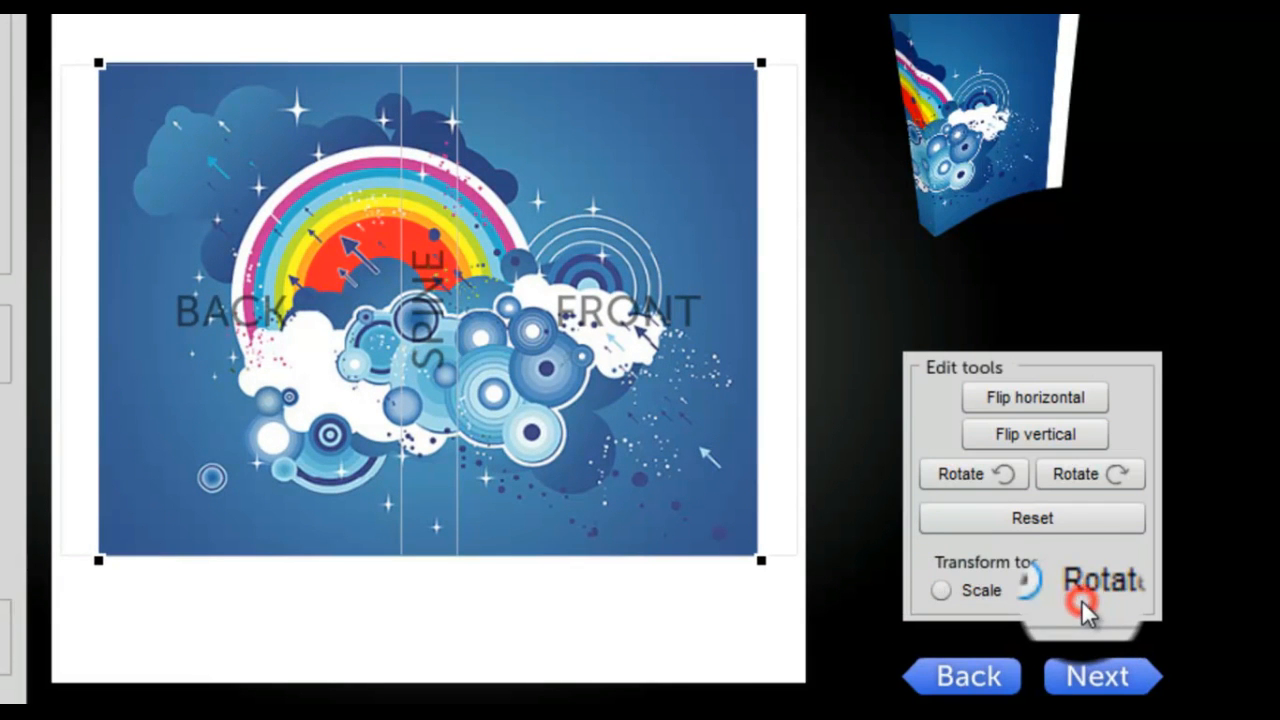
drag(761, 63, 806, 337)
drag(510, 233, 631, 259)
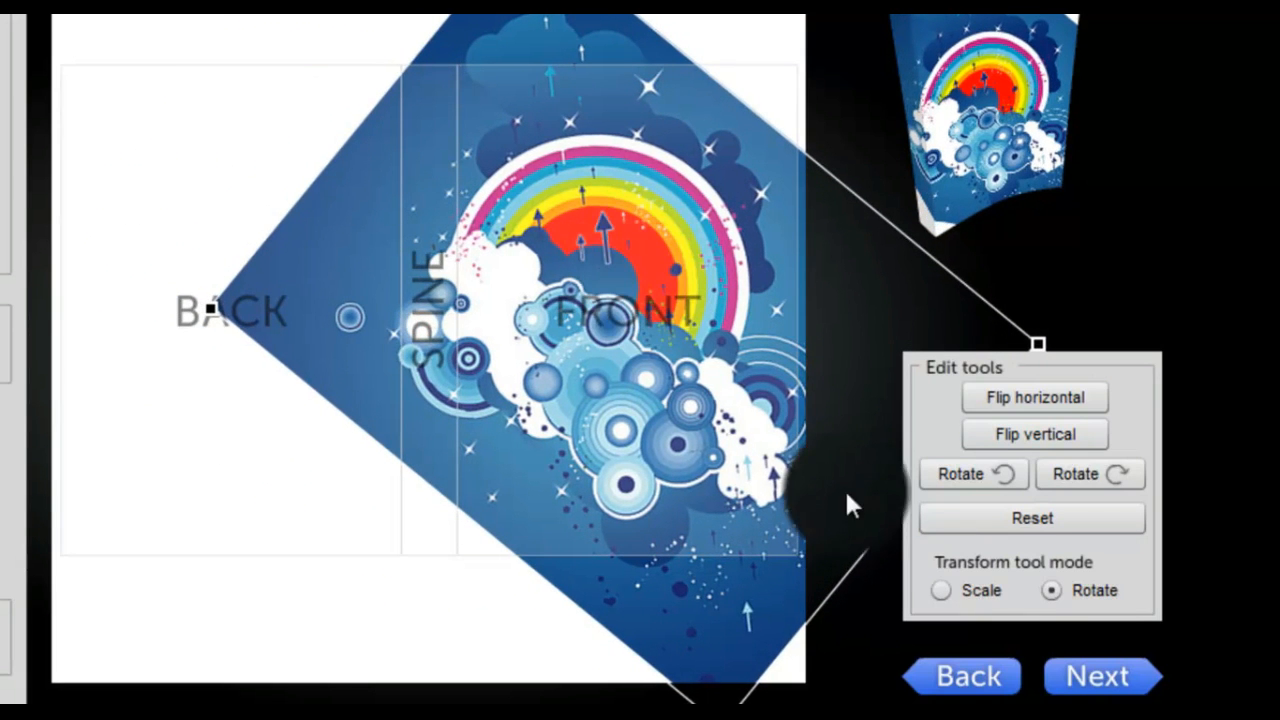
click(1002, 530)
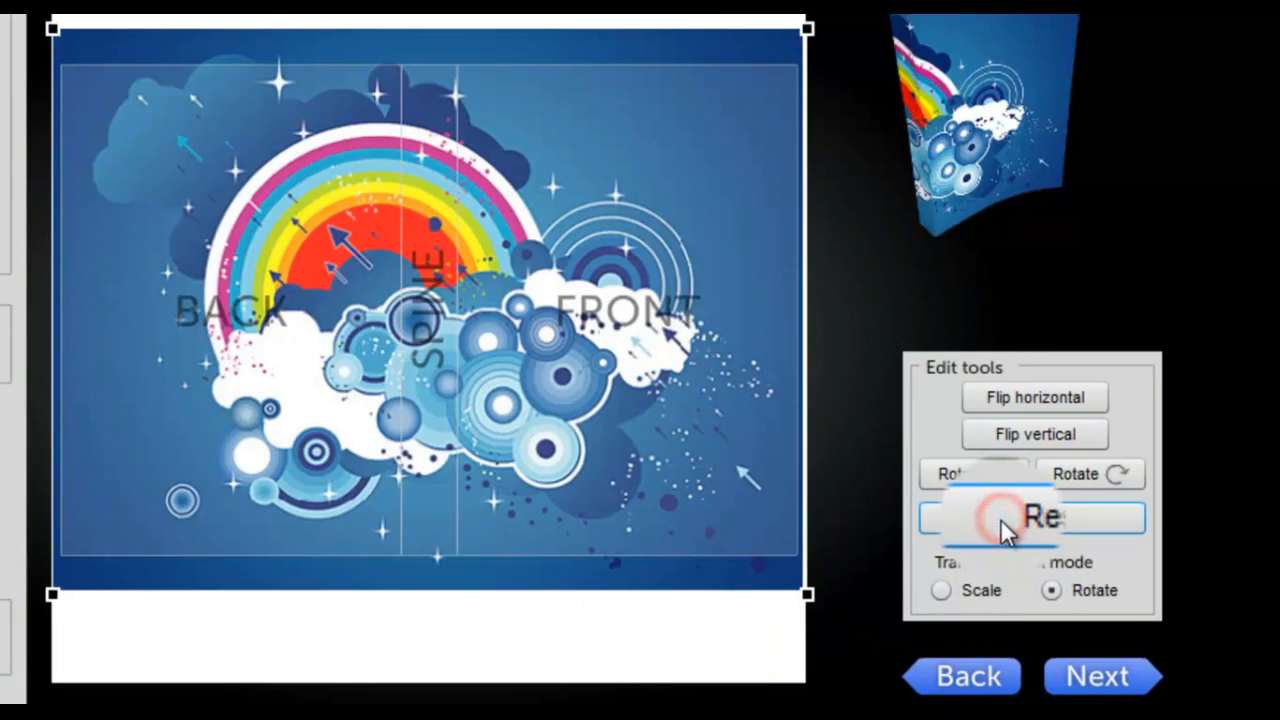
Shift the background image slightly toward the front cover, preview the 3D book, and return to the design stage.
drag(189, 233, 236, 249)
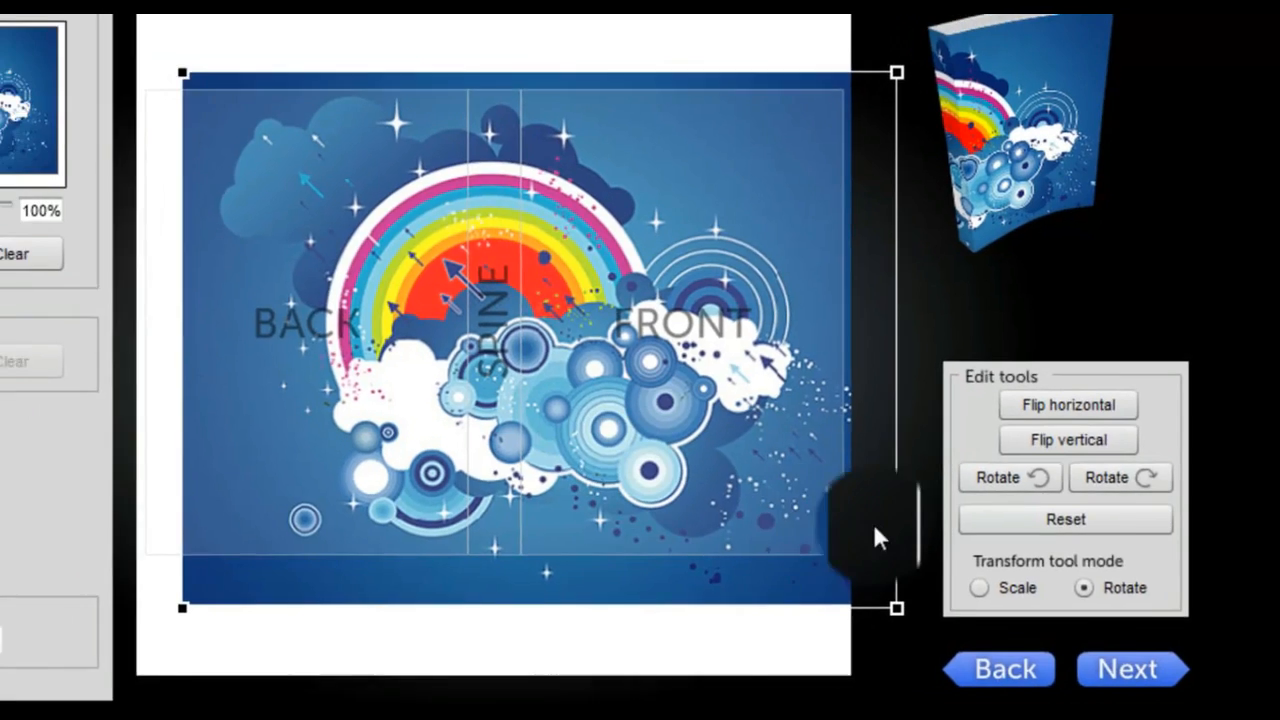
click(1120, 667)
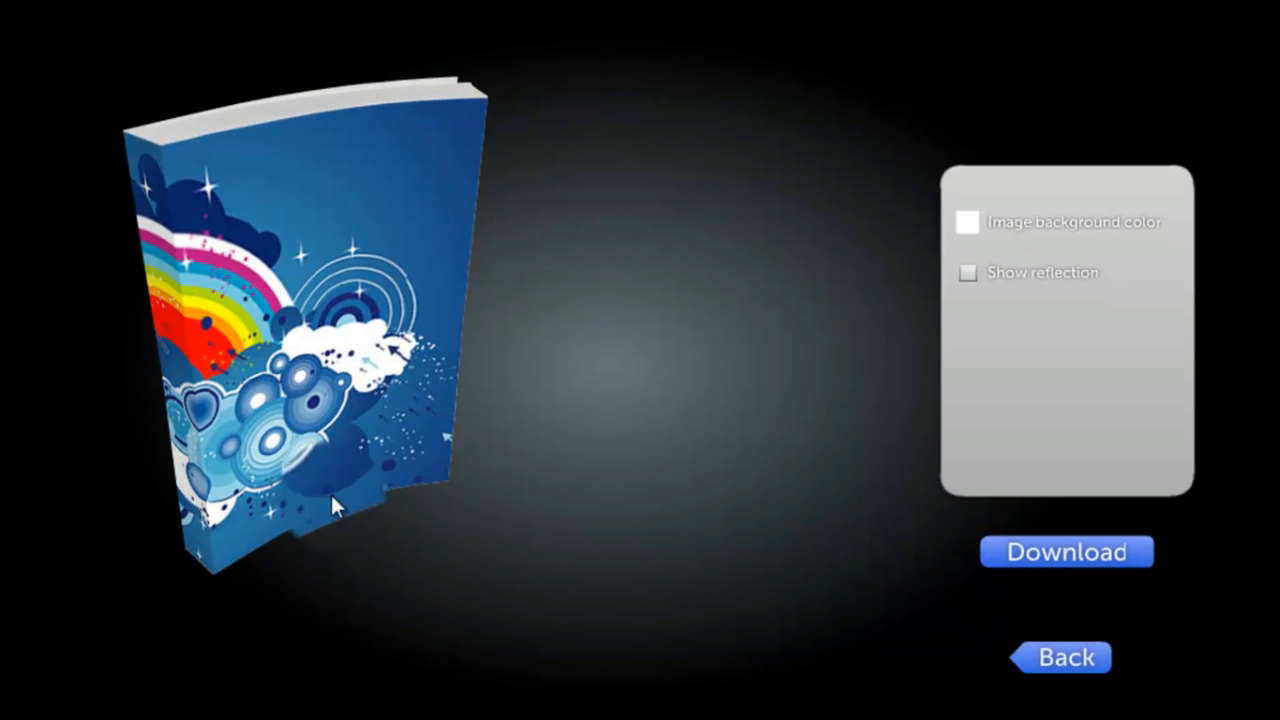
click(1075, 677)
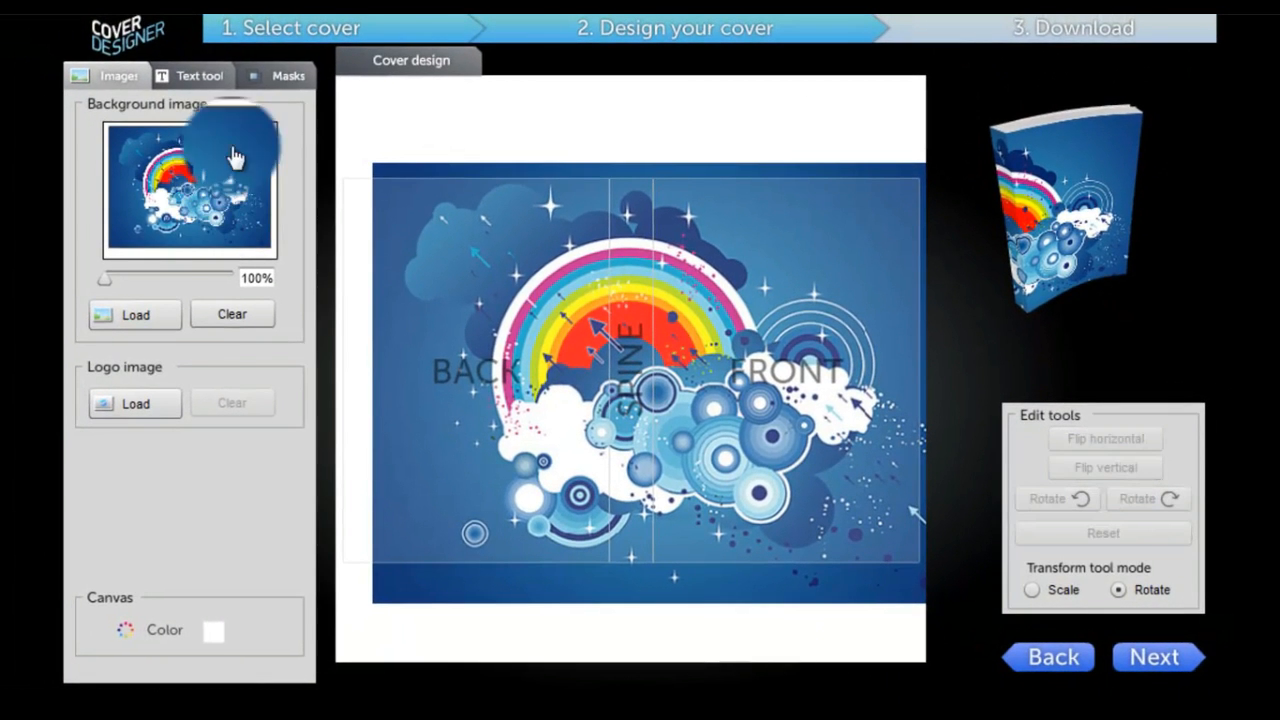
Load the red logo image and place it in the lower outer corner of the front cover.
click(131, 405)
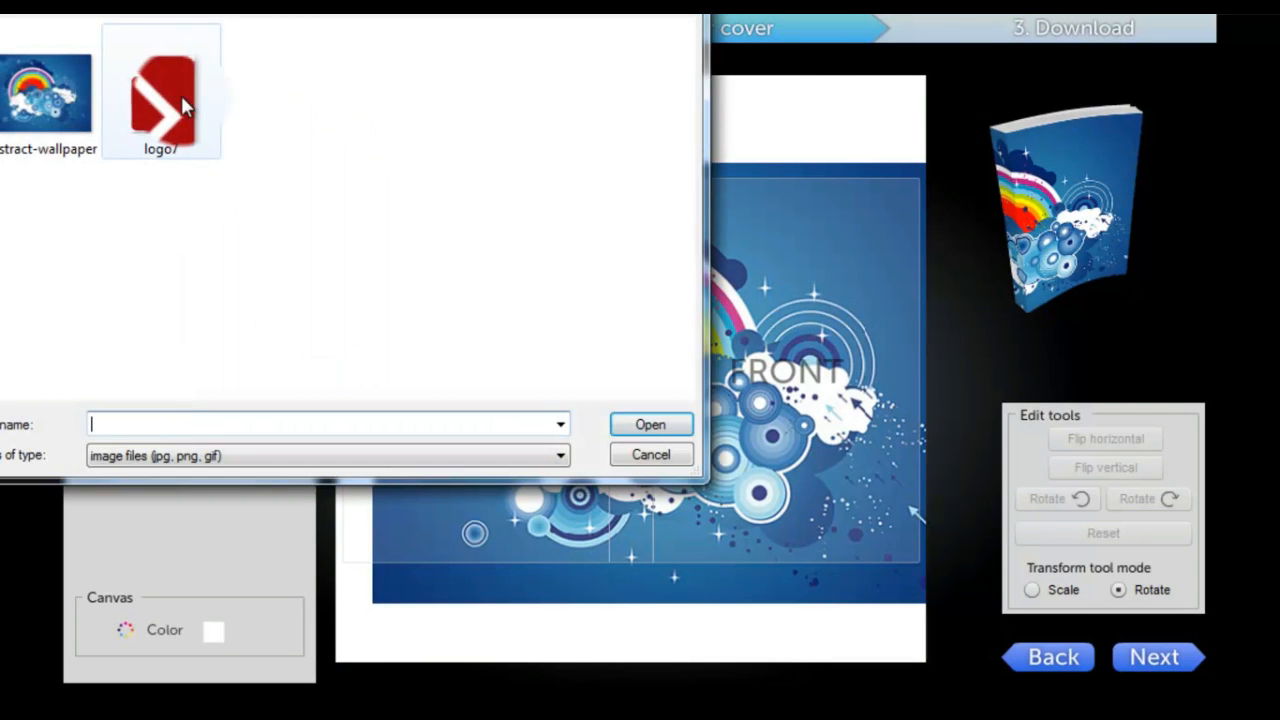
click(165, 105)
click(640, 428)
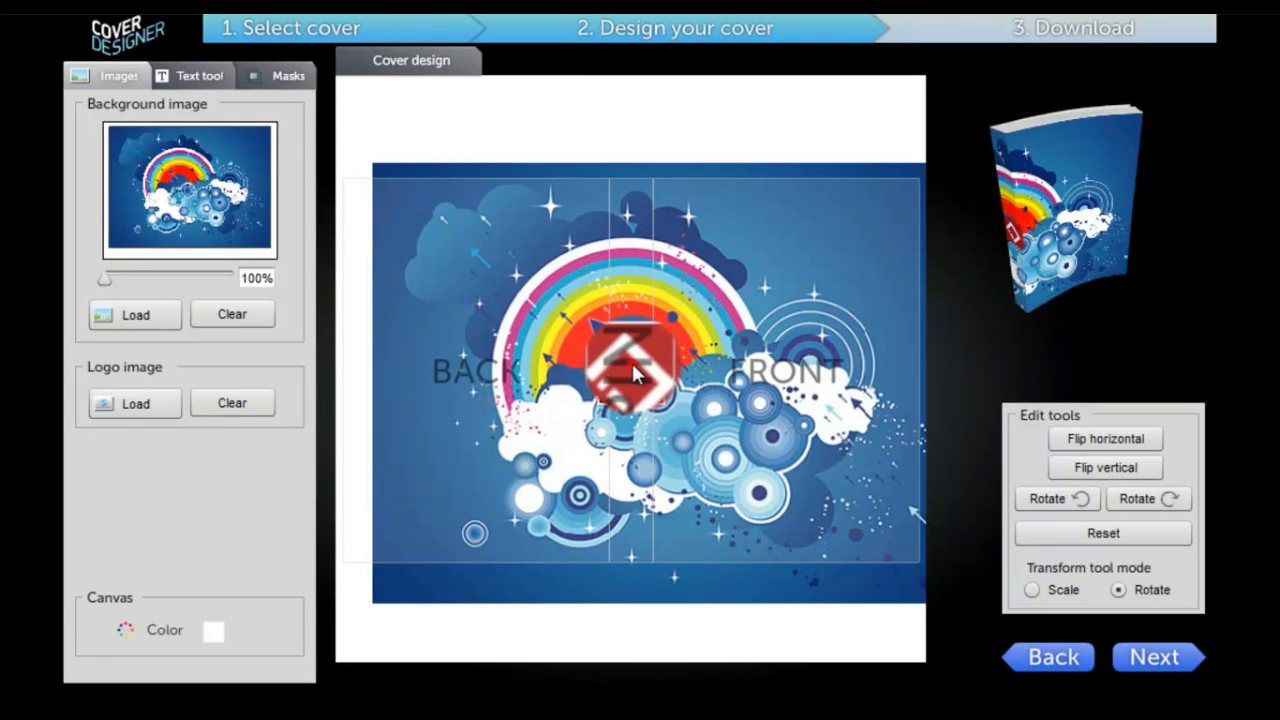
drag(631, 360, 878, 520)
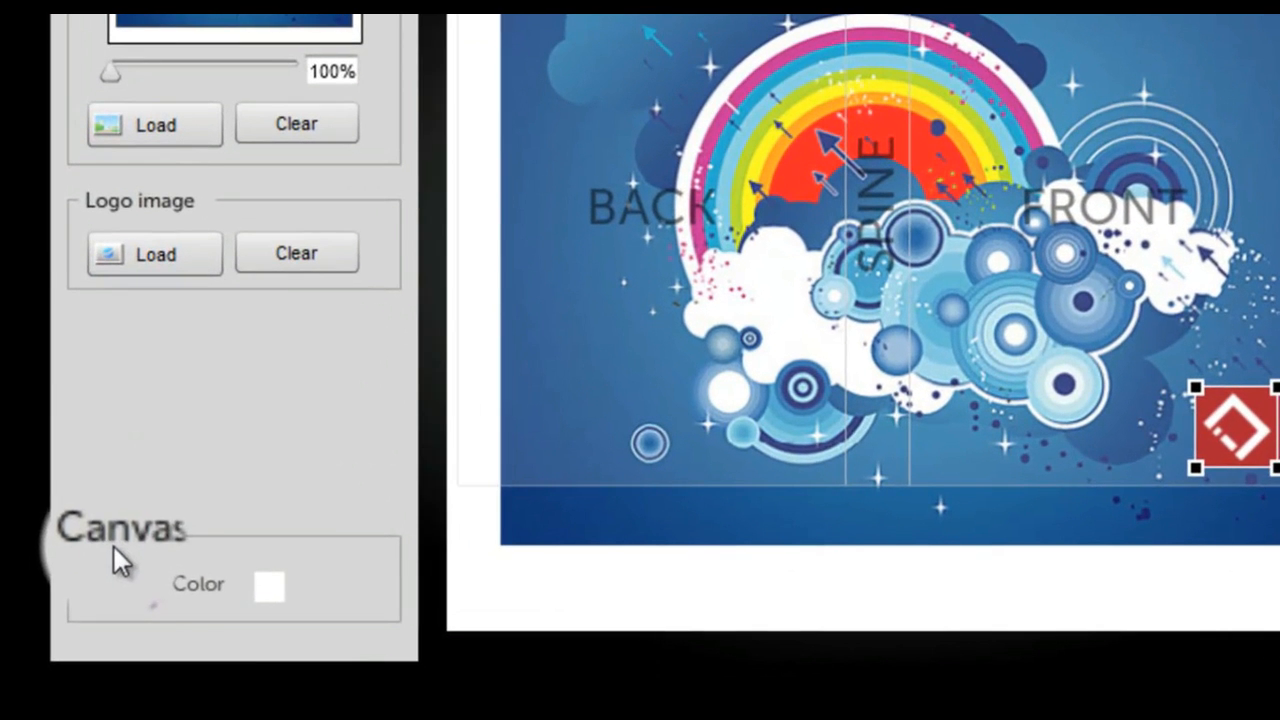
Change the canvas color to bright green at 100% opacity and save it.
click(269, 586)
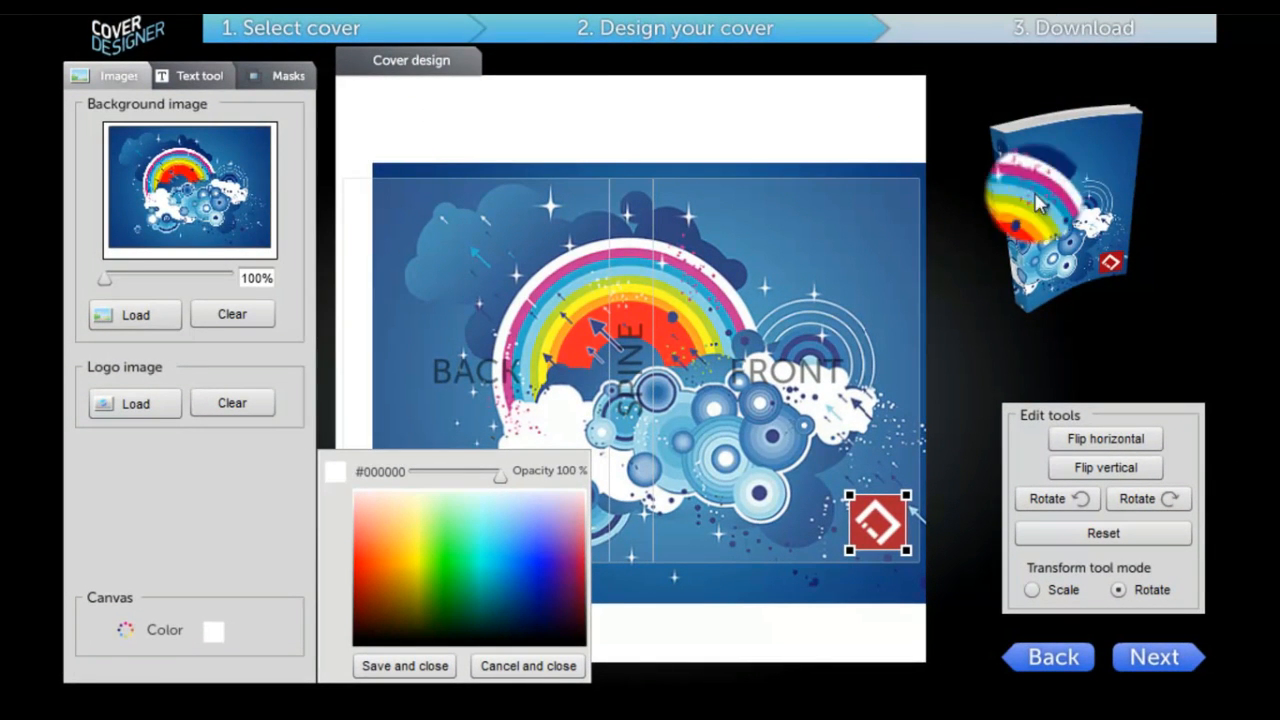
click(446, 557)
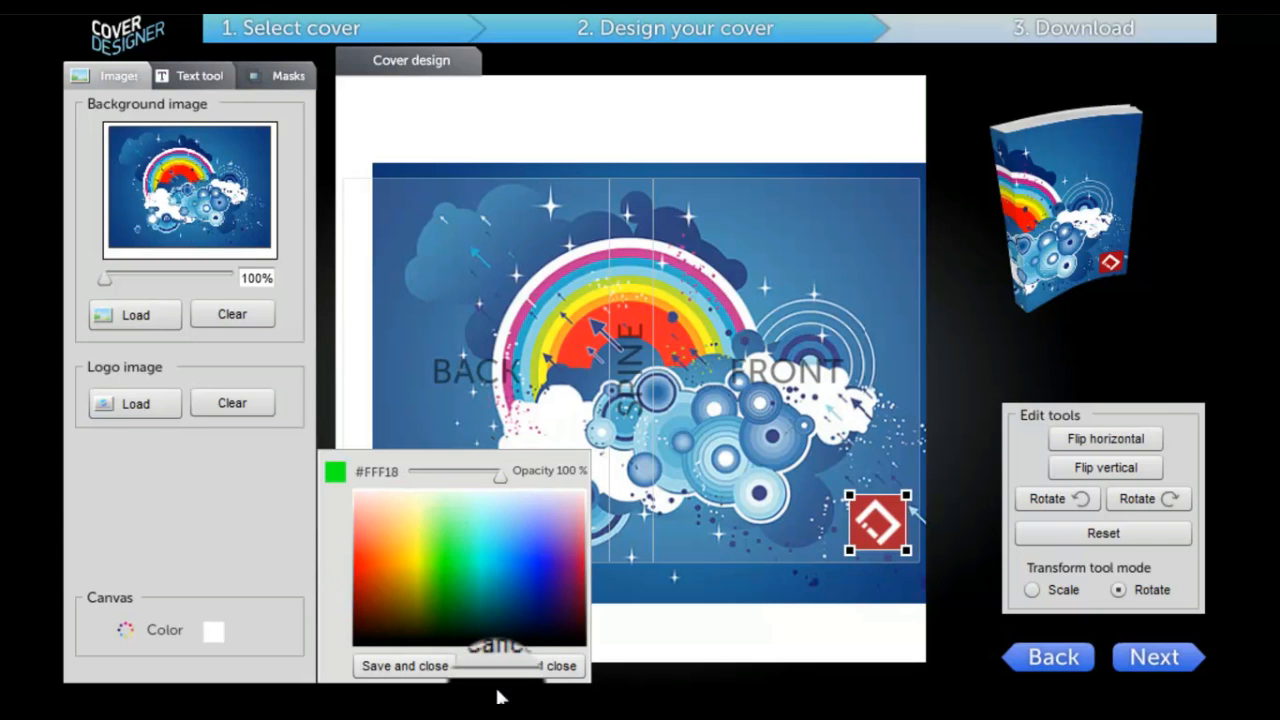
click(405, 674)
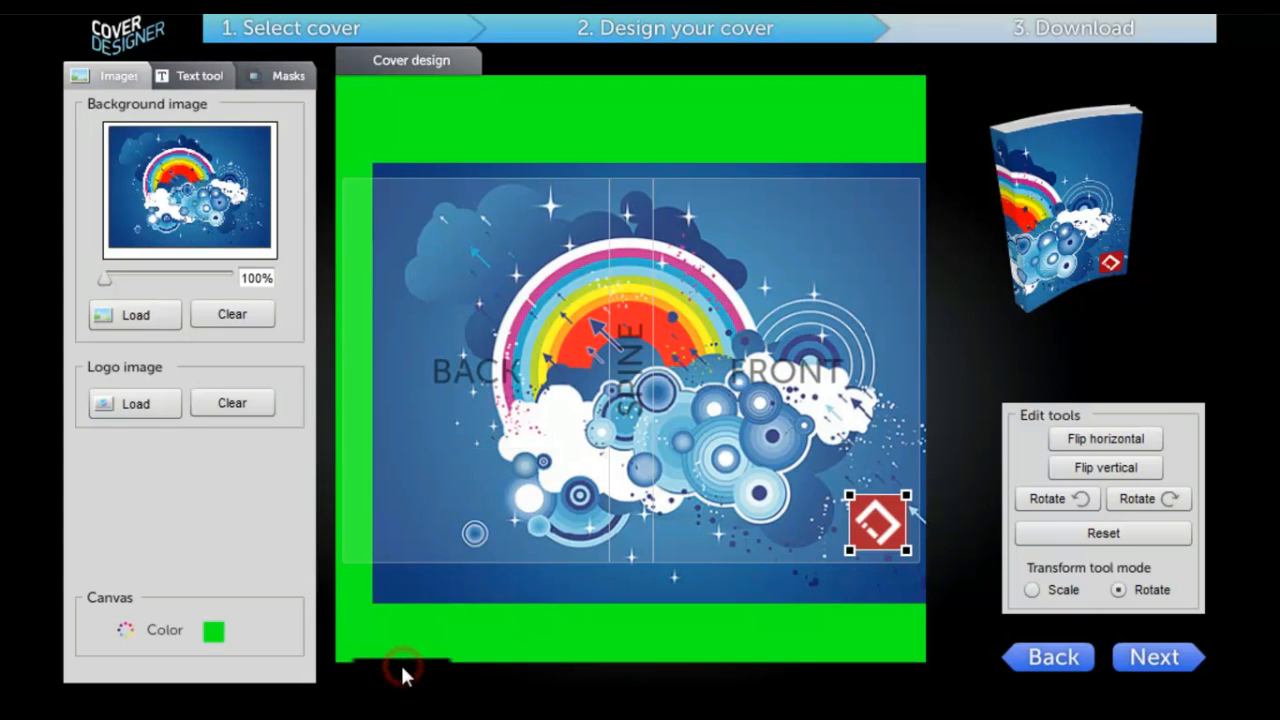
Move the background image down to expose the canvas, and back up to align with the cover's upper edge.
drag(762, 290, 761, 357)
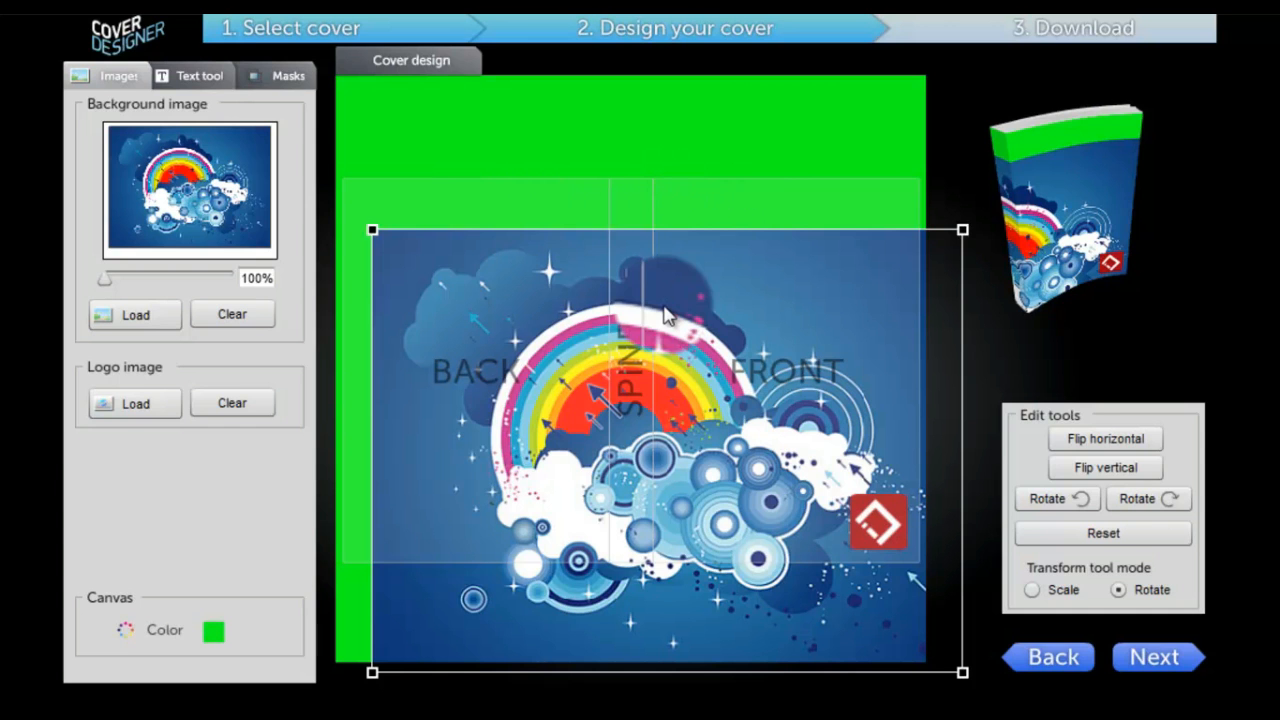
drag(720, 342, 727, 290)
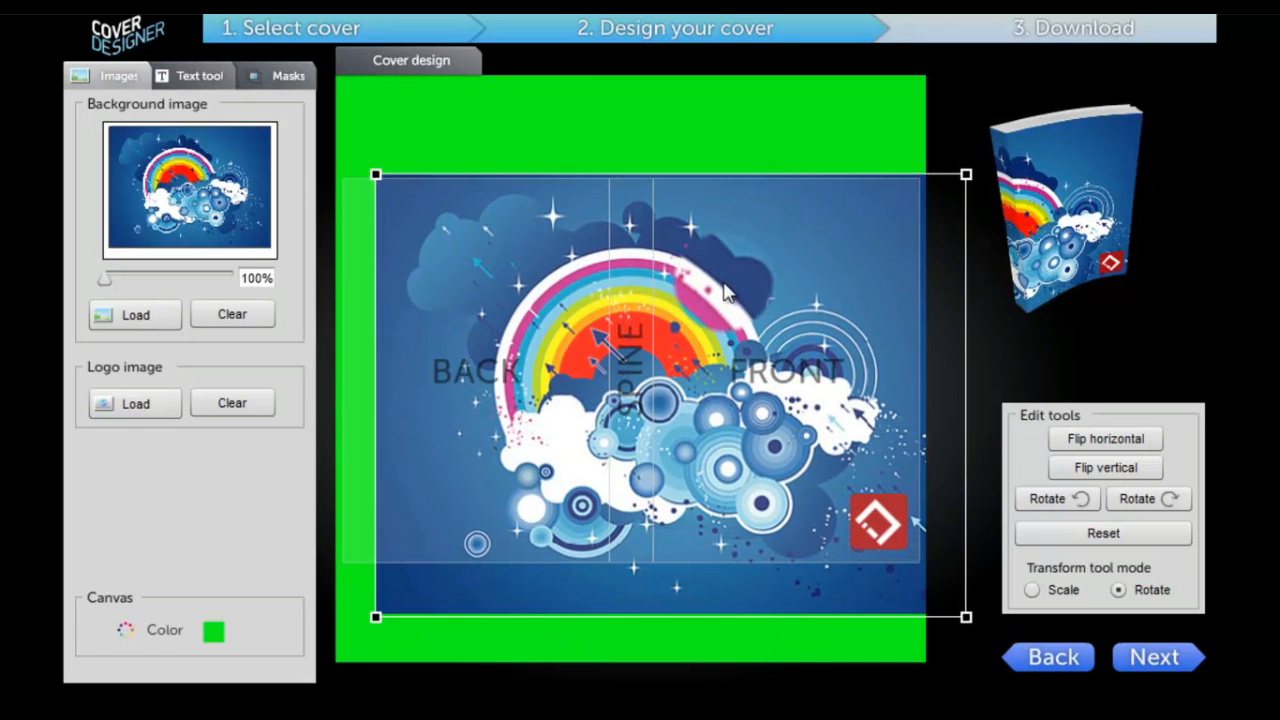
Set the canvas color to white and save it.
click(214, 634)
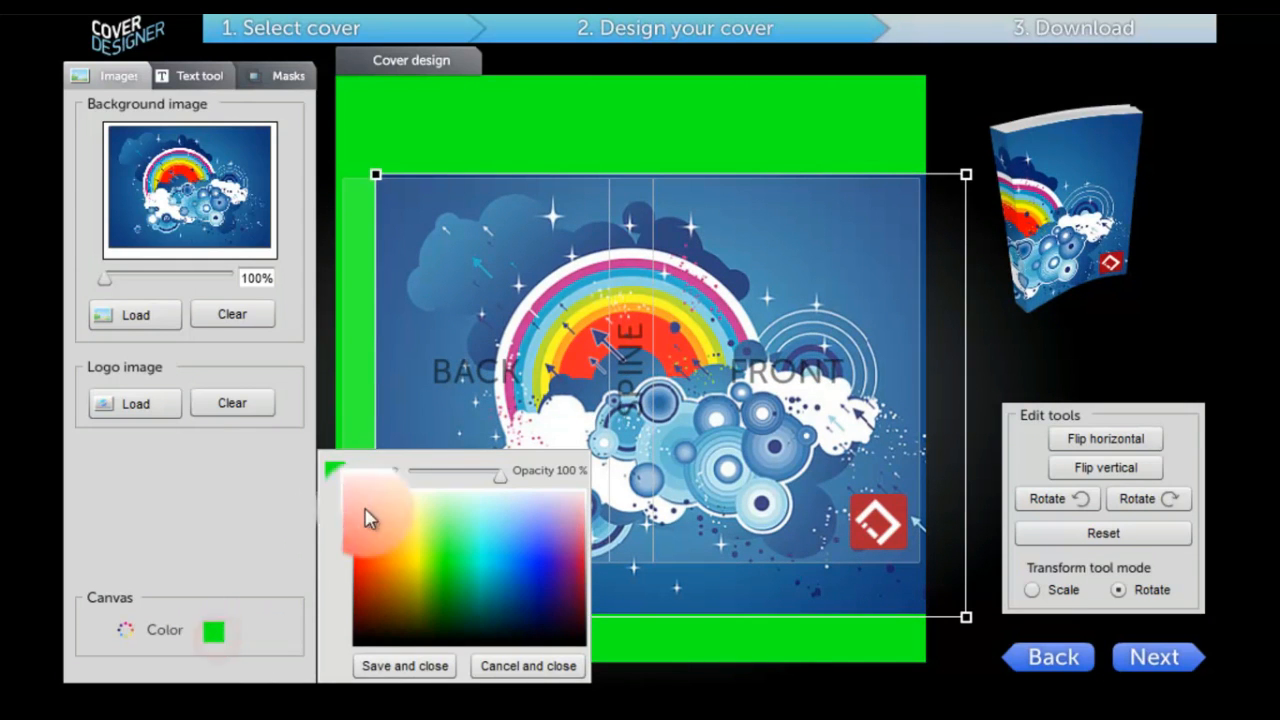
click(394, 492)
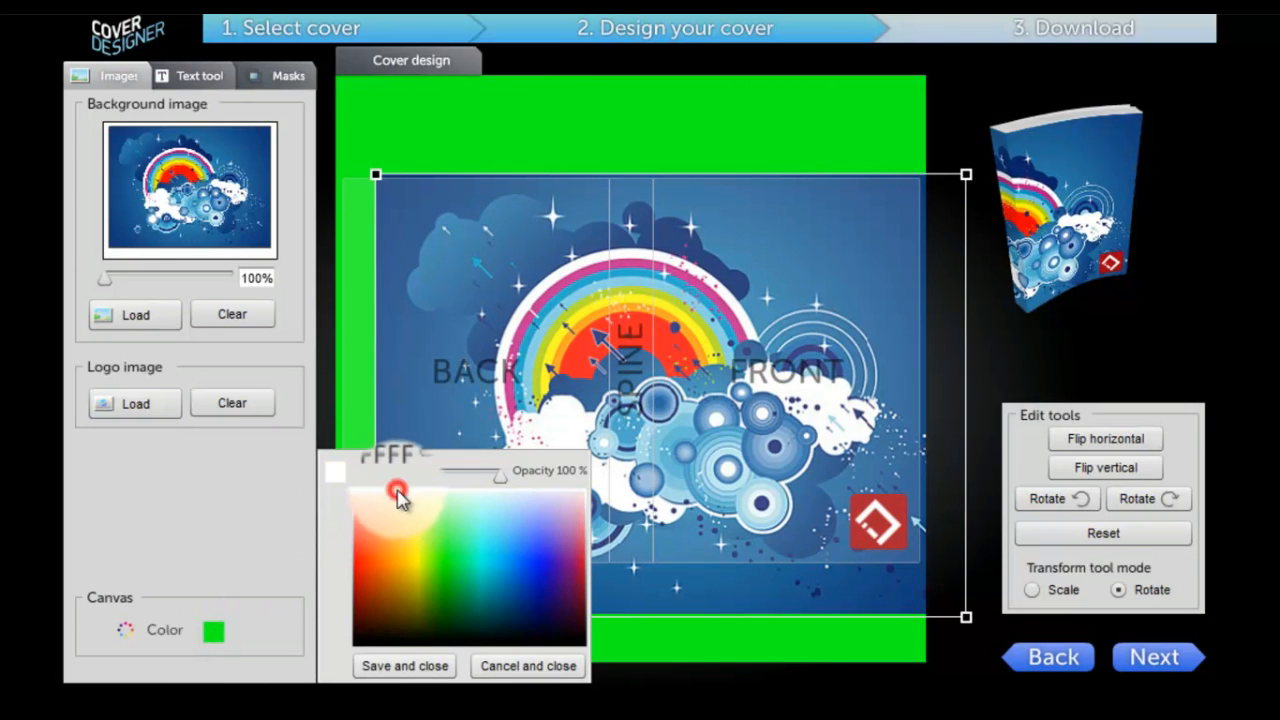
click(402, 664)
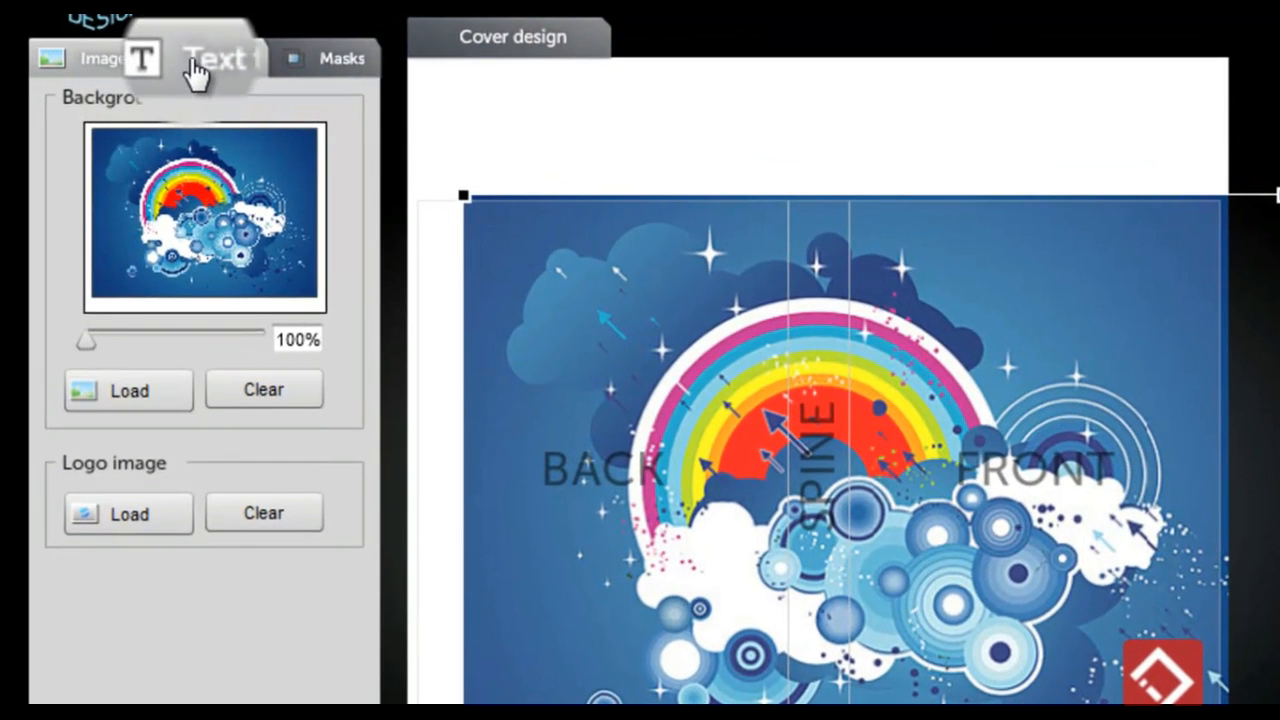
Add a new text object and place it in the upper part of the front cover.
click(194, 62)
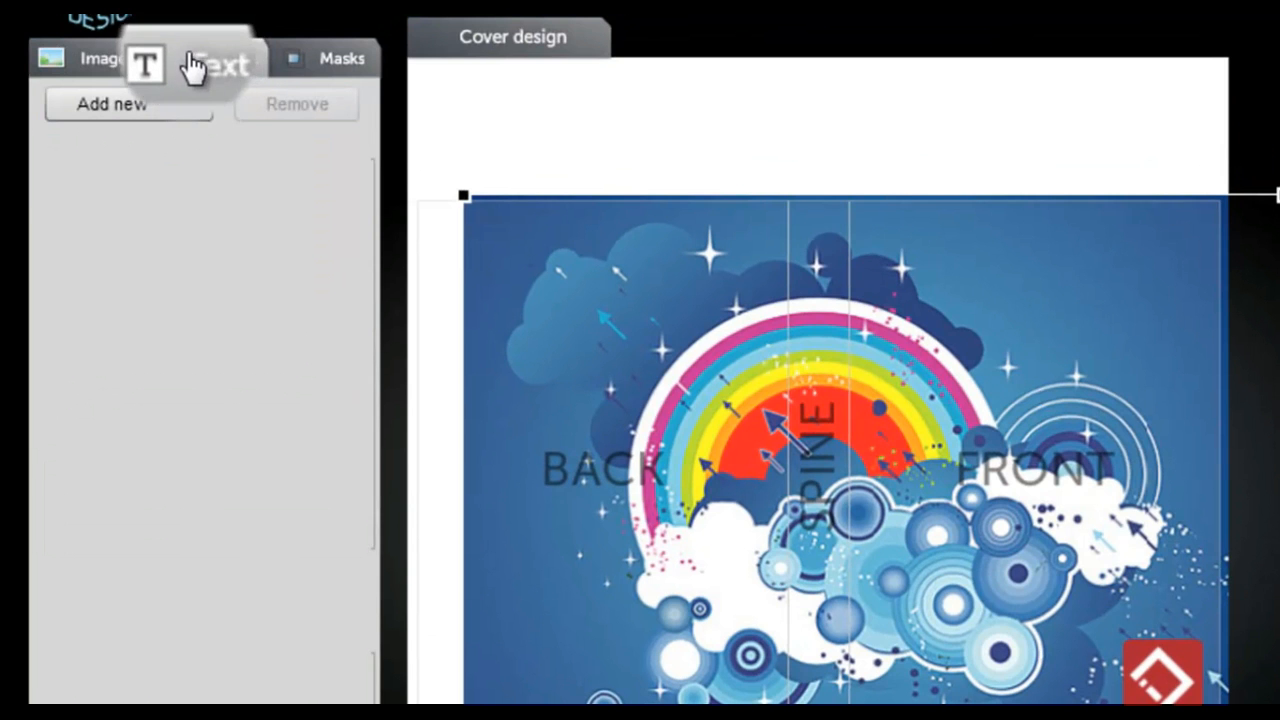
click(147, 106)
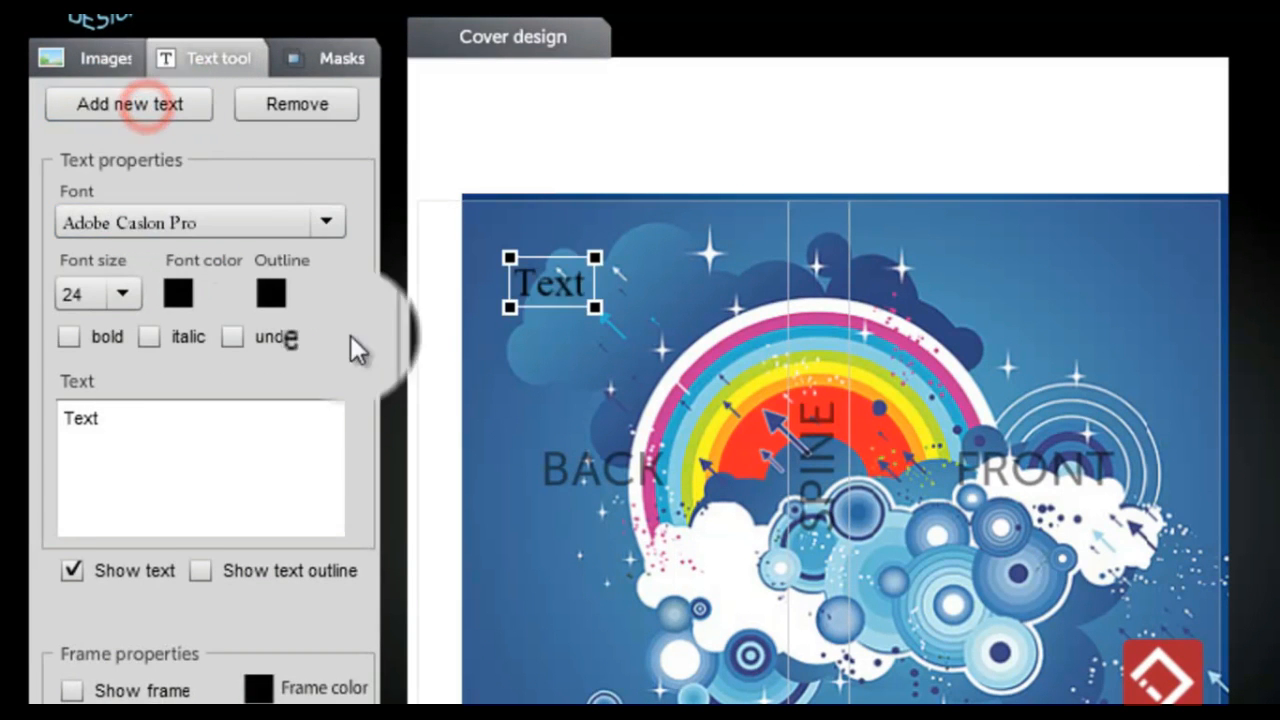
click(545, 279)
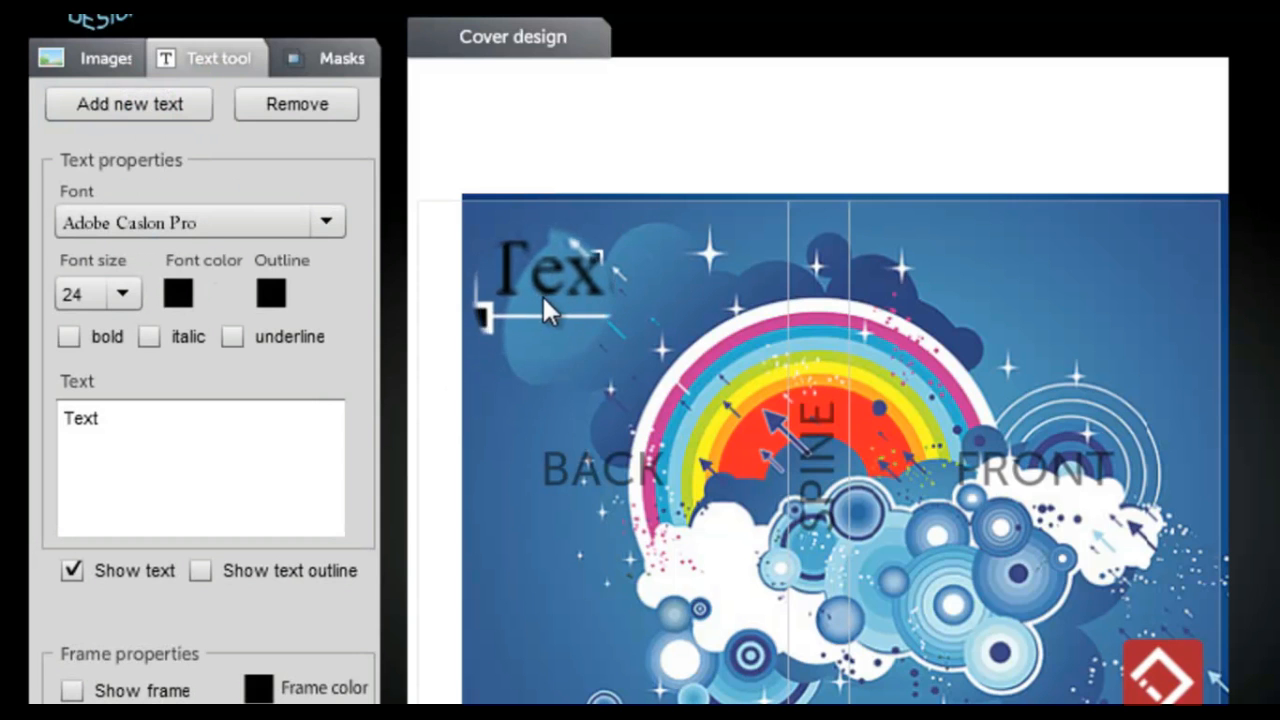
drag(546, 272, 1004, 281)
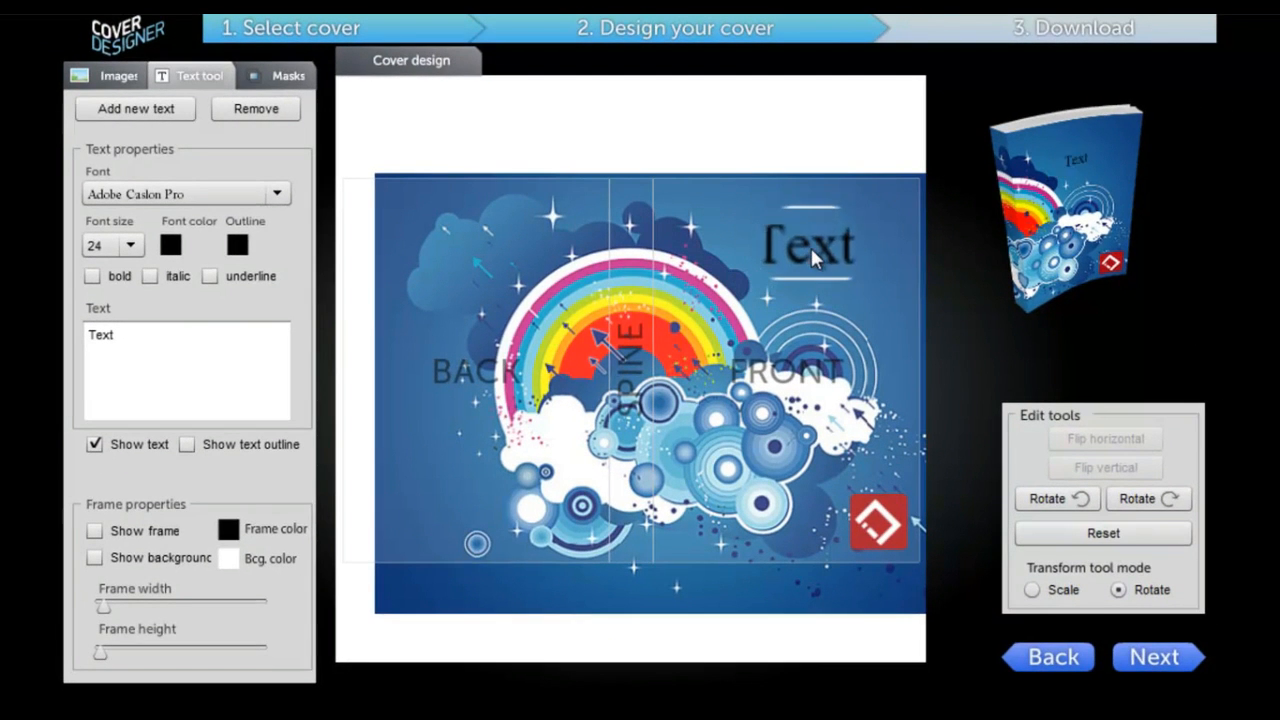
Move the text up and outward on the front cover, and set its font to Jokerman.
drag(843, 247, 837, 230)
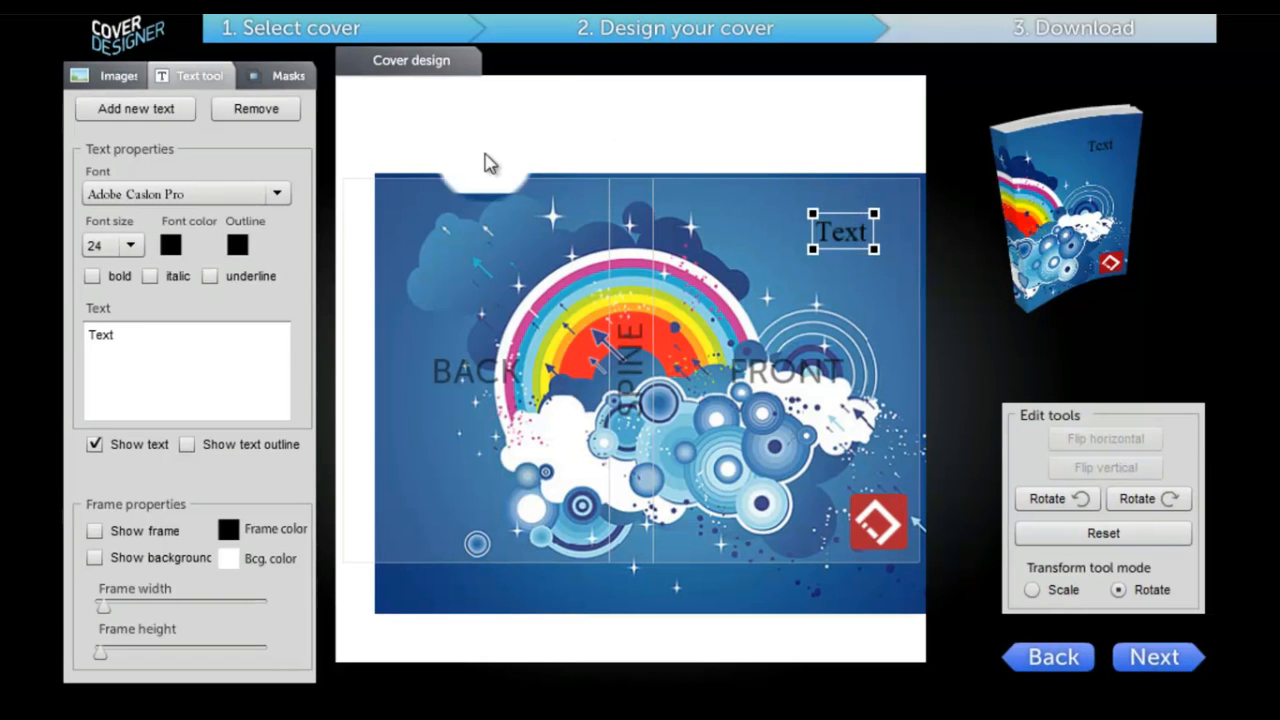
click(180, 197)
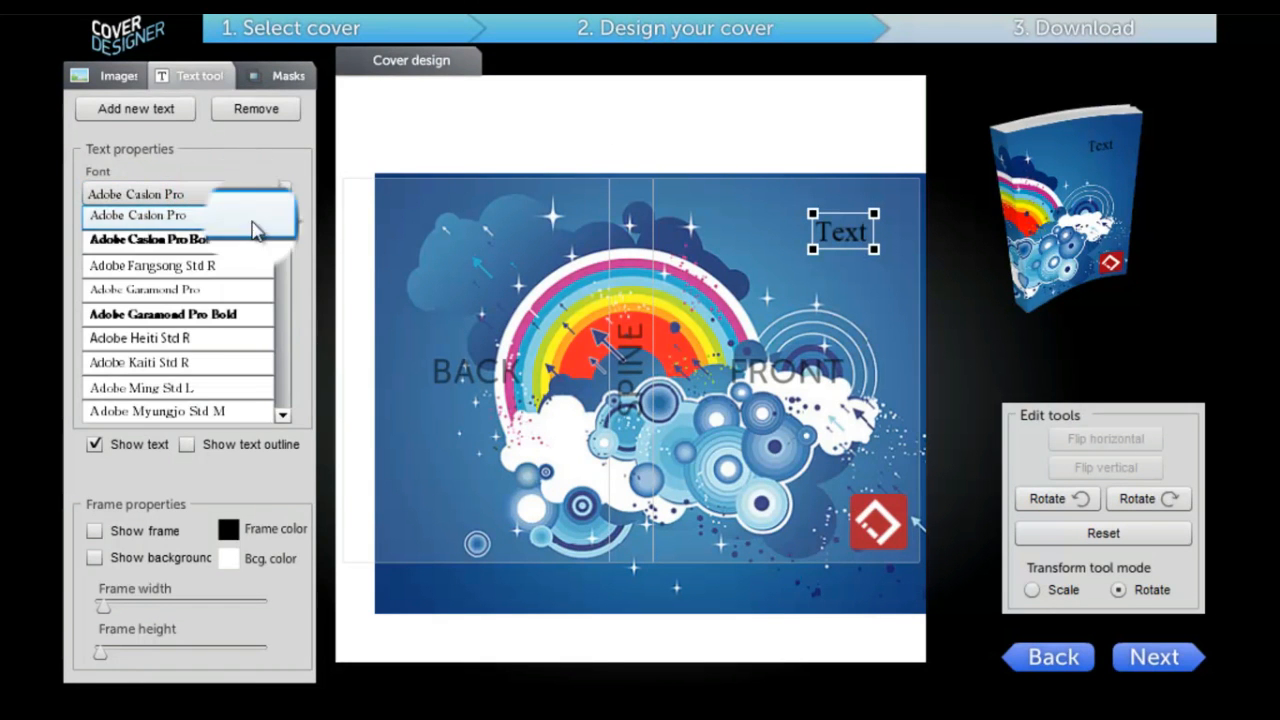
scroll(185, 330, down, 5)
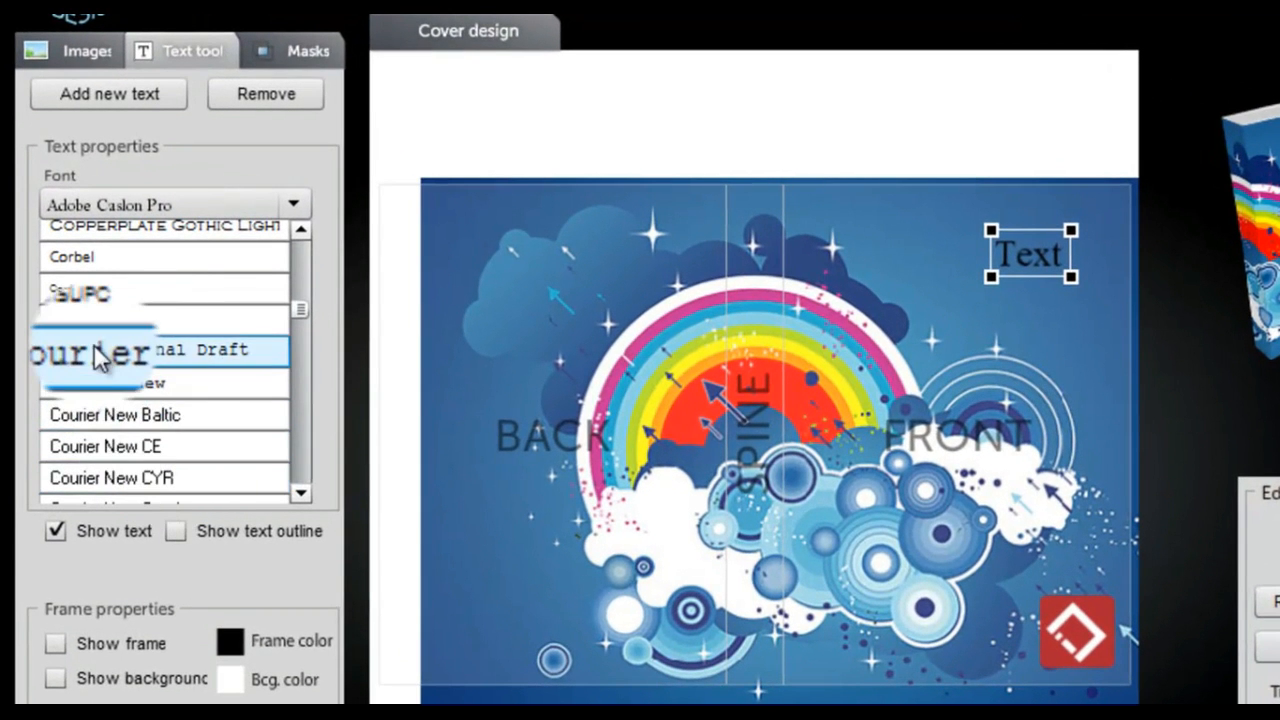
scroll(90, 300, down, 15)
click(175, 344)
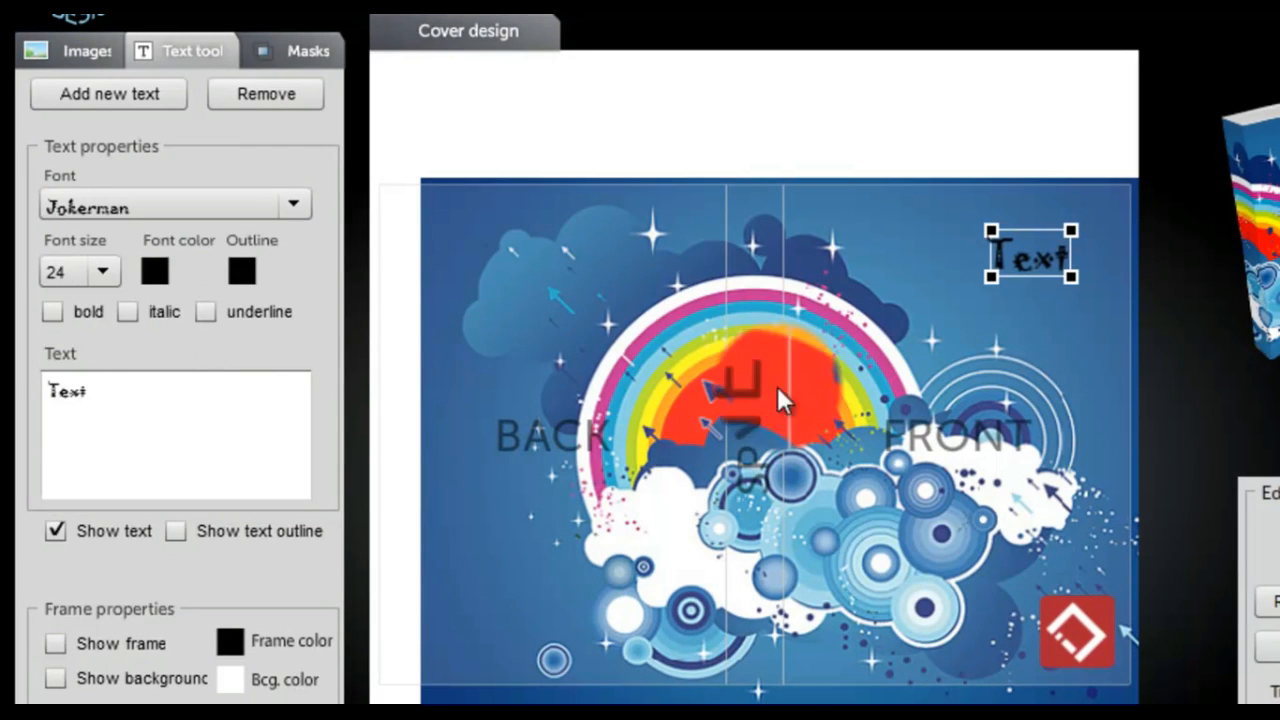
Set the text's font size to 85 and move the enlarged text back within the front cover.
click(87, 277)
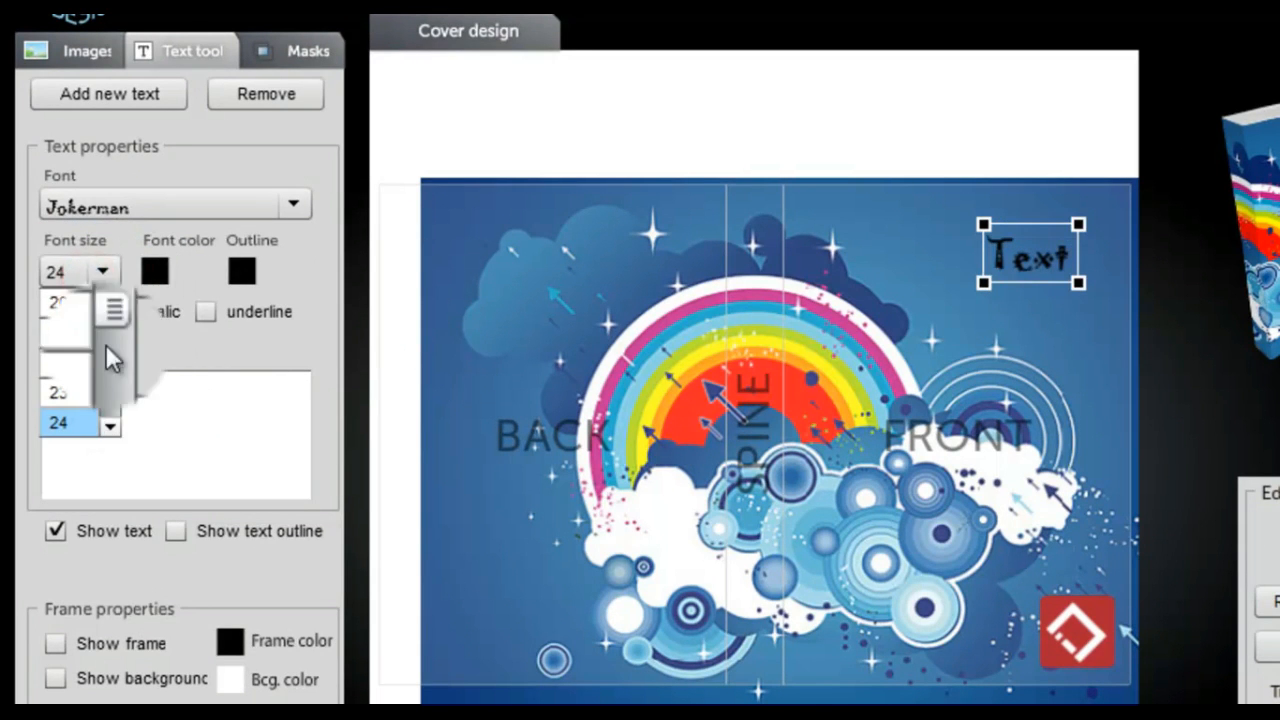
drag(110, 326, 95, 377)
click(95, 377)
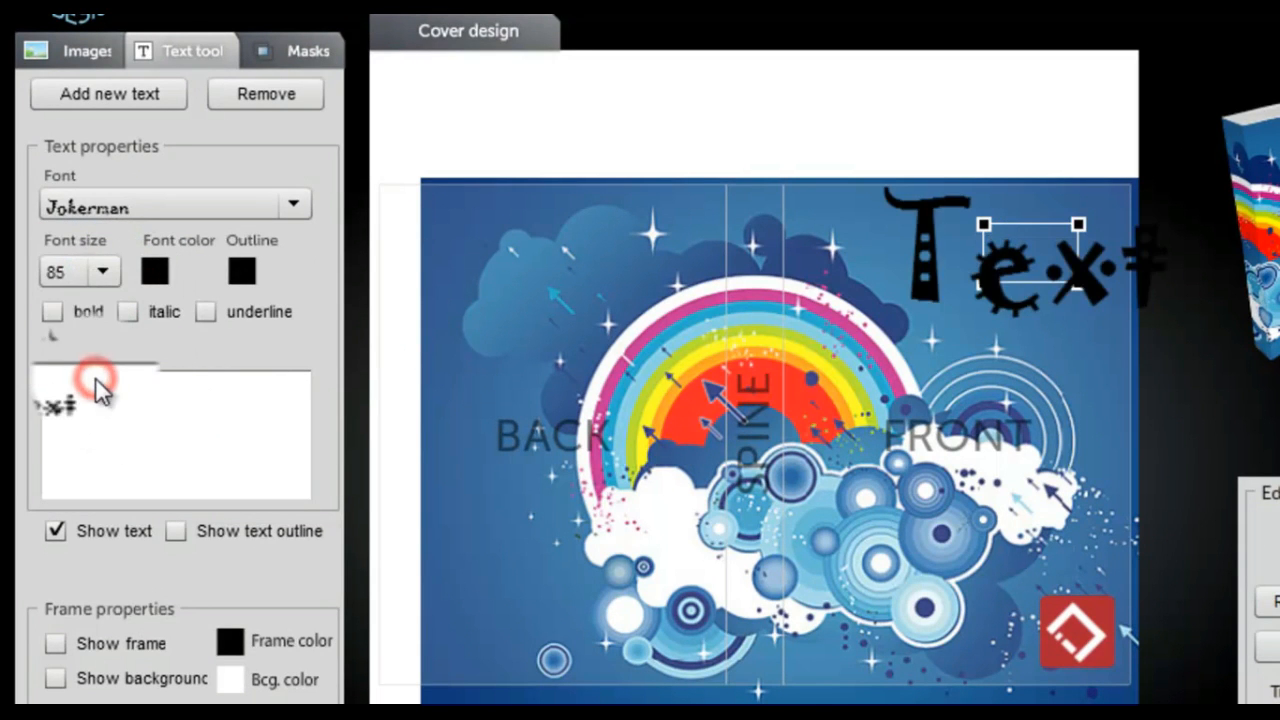
drag(1058, 240, 948, 343)
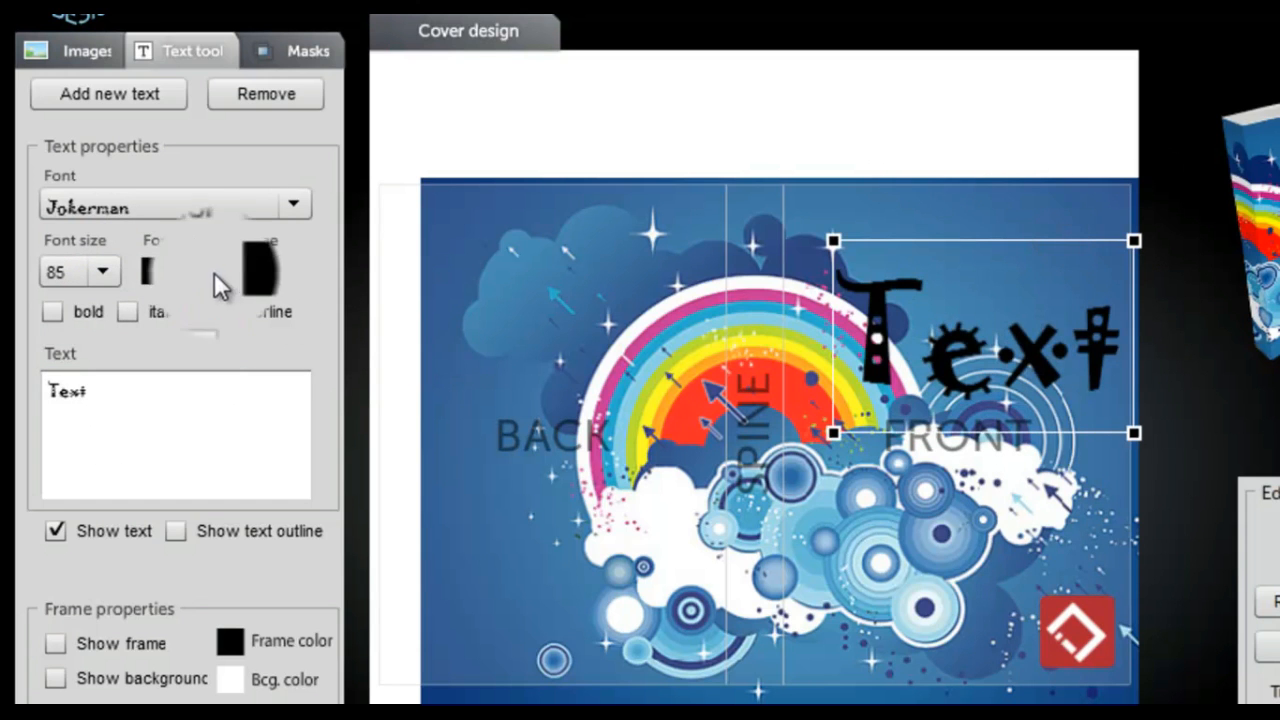
Change the font color to bright green and move the text slightly up on the front cover.
click(155, 271)
click(533, 347)
right_click(497, 403)
click(461, 477)
click(461, 477)
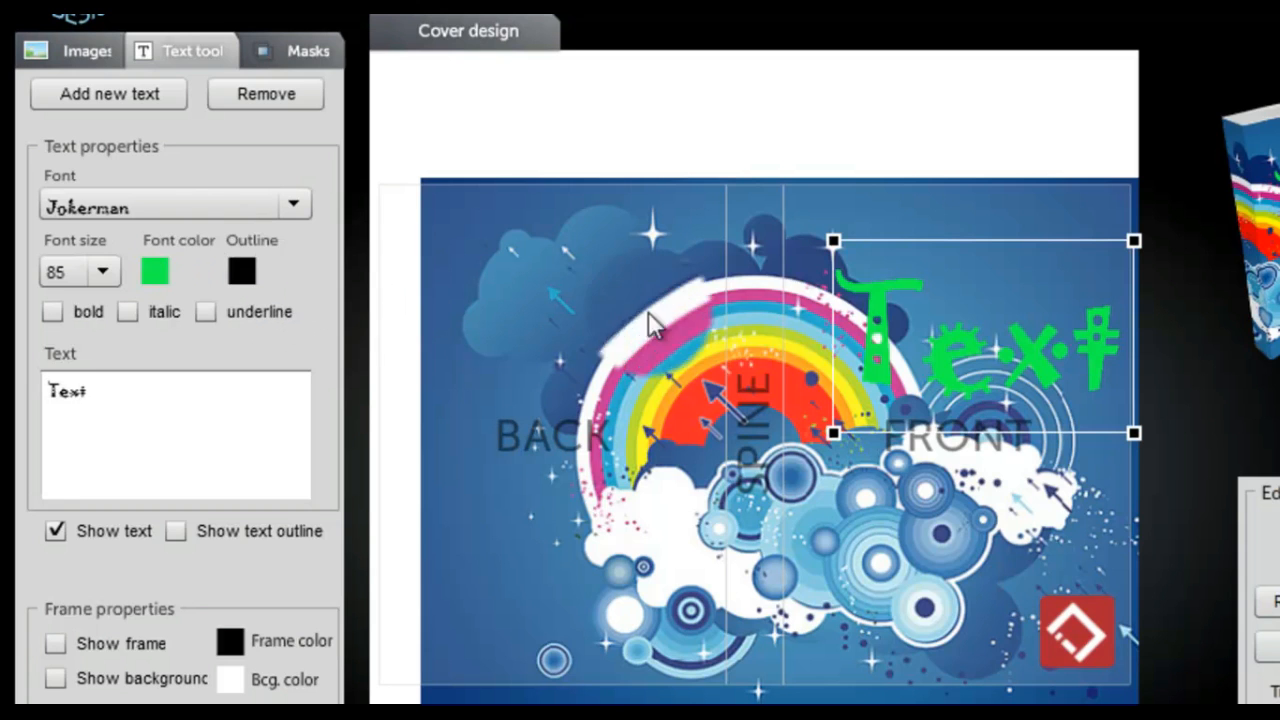
drag(923, 335, 923, 296)
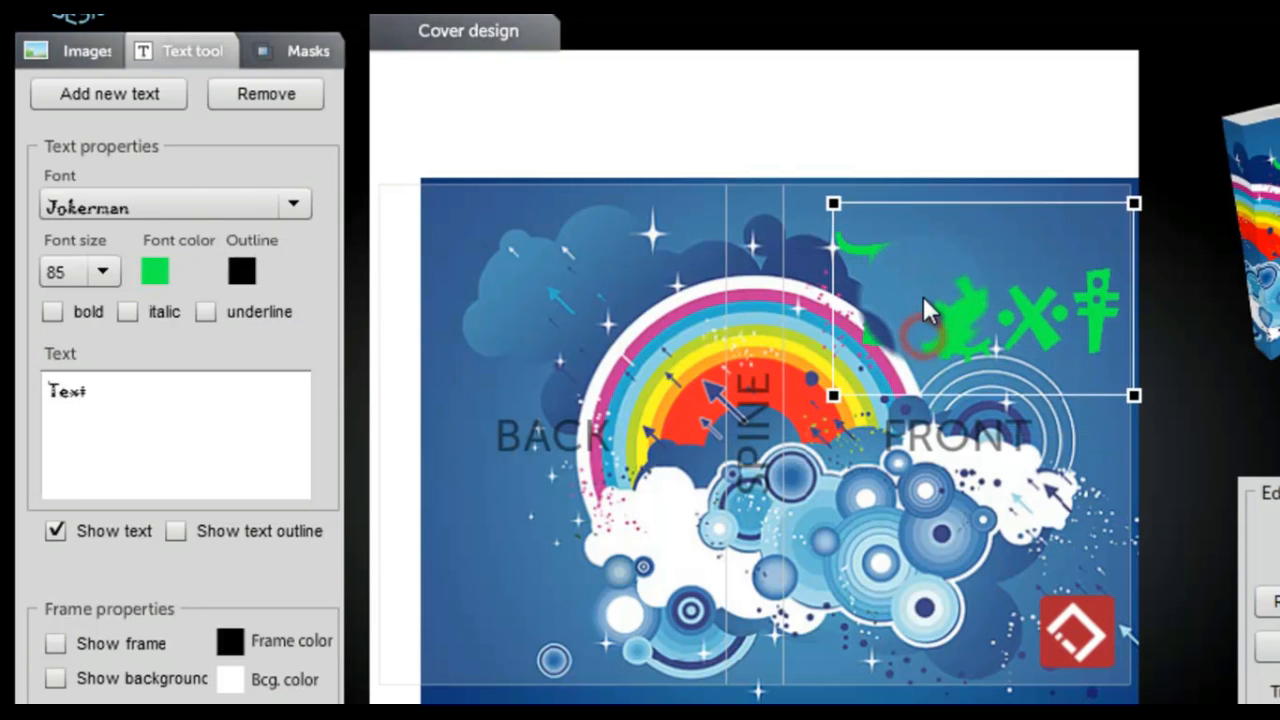
Set the text's outline color to light turquoise at 100% opacity and save it.
click(243, 287)
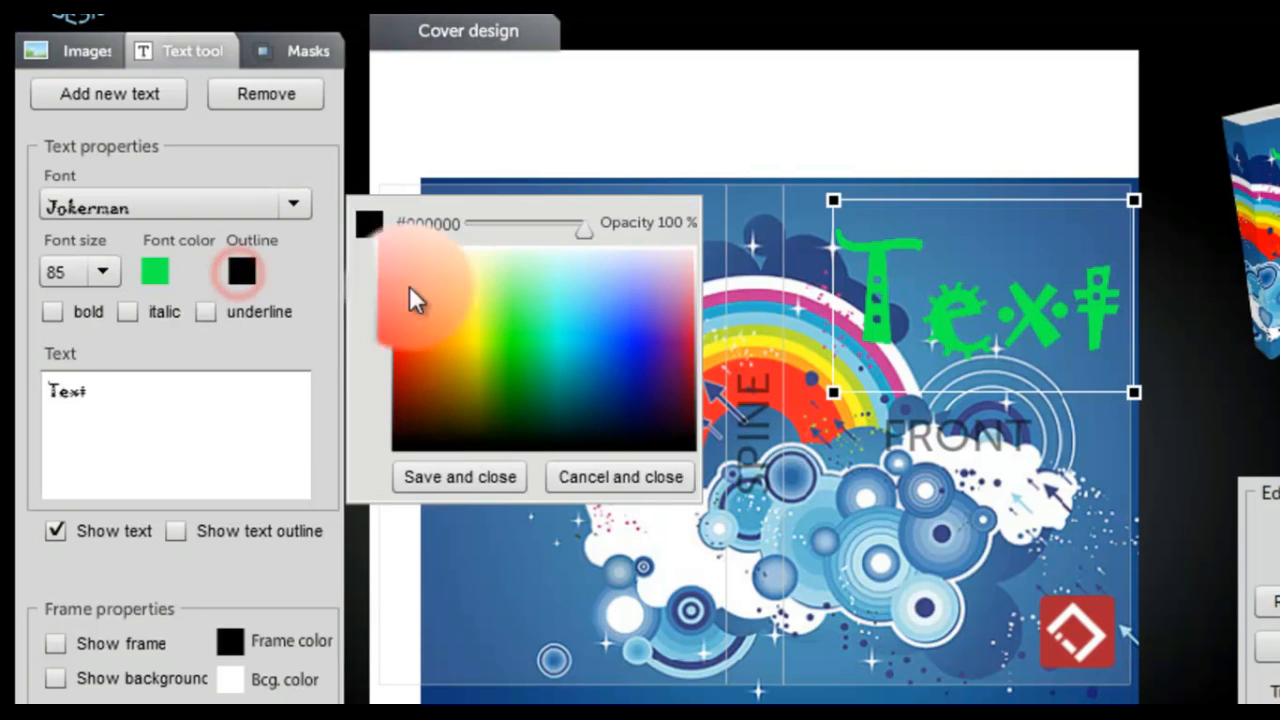
click(552, 290)
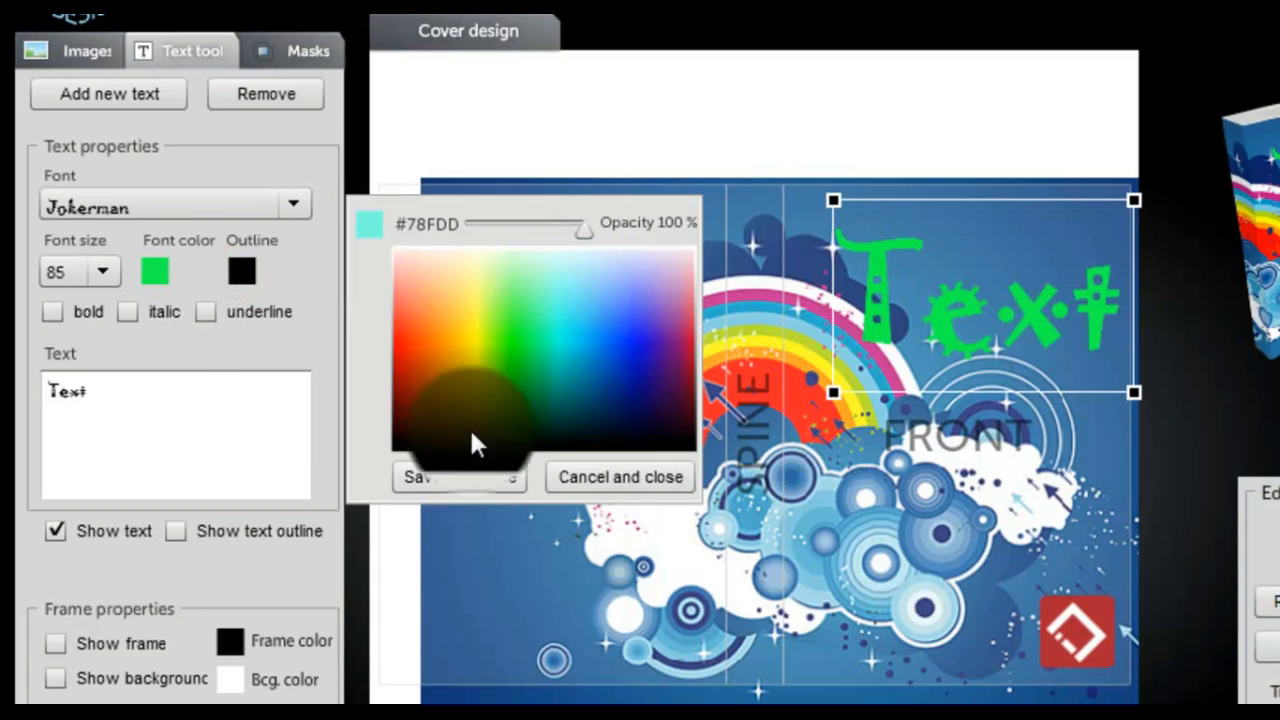
click(460, 476)
Make the text bold, italic and underlined, and shift it toward the front cover's upper edge.
click(55, 312)
click(127, 312)
click(208, 312)
drag(1064, 336, 1037, 312)
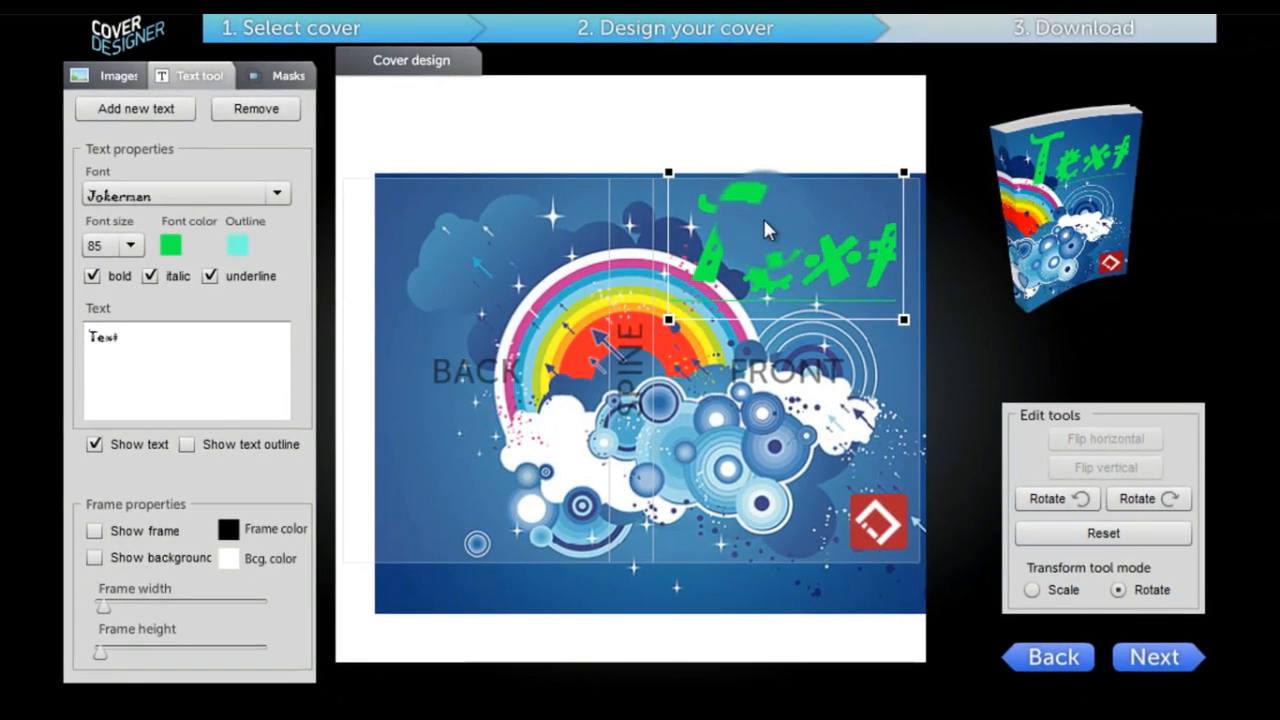
Replace the green styled text with a new text object in the Adobe Garamond Pro font.
click(258, 118)
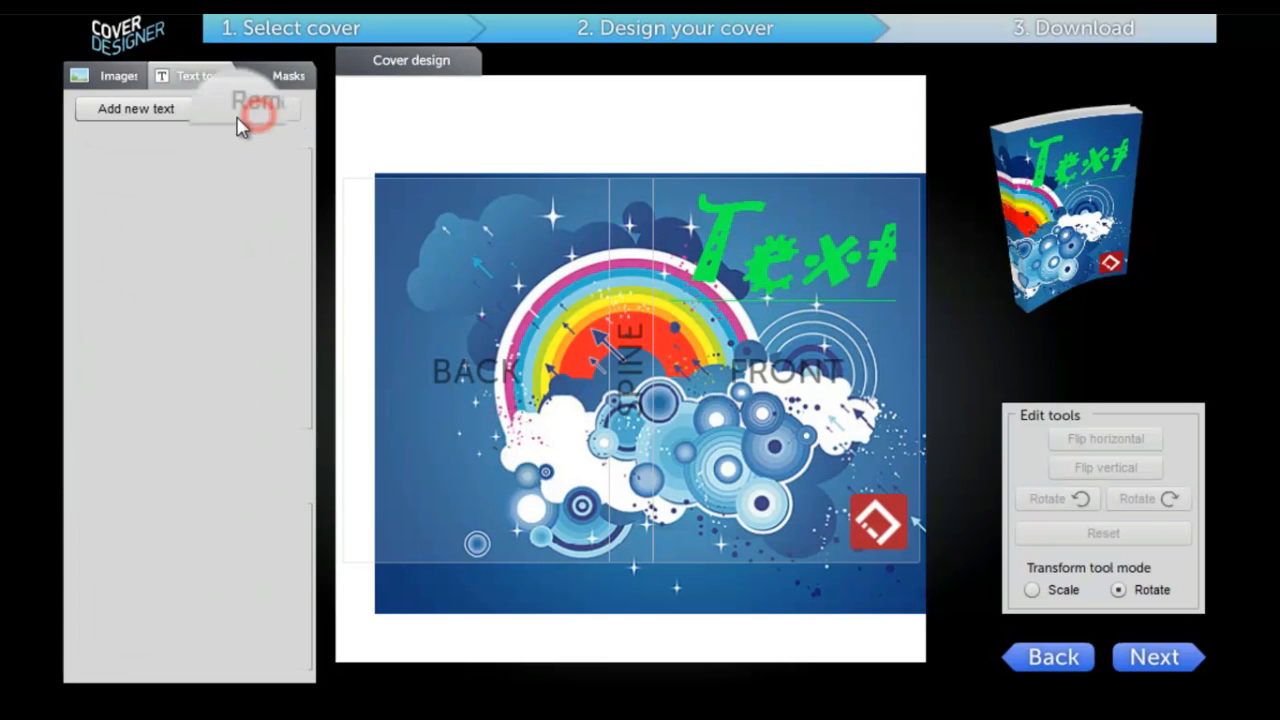
click(158, 113)
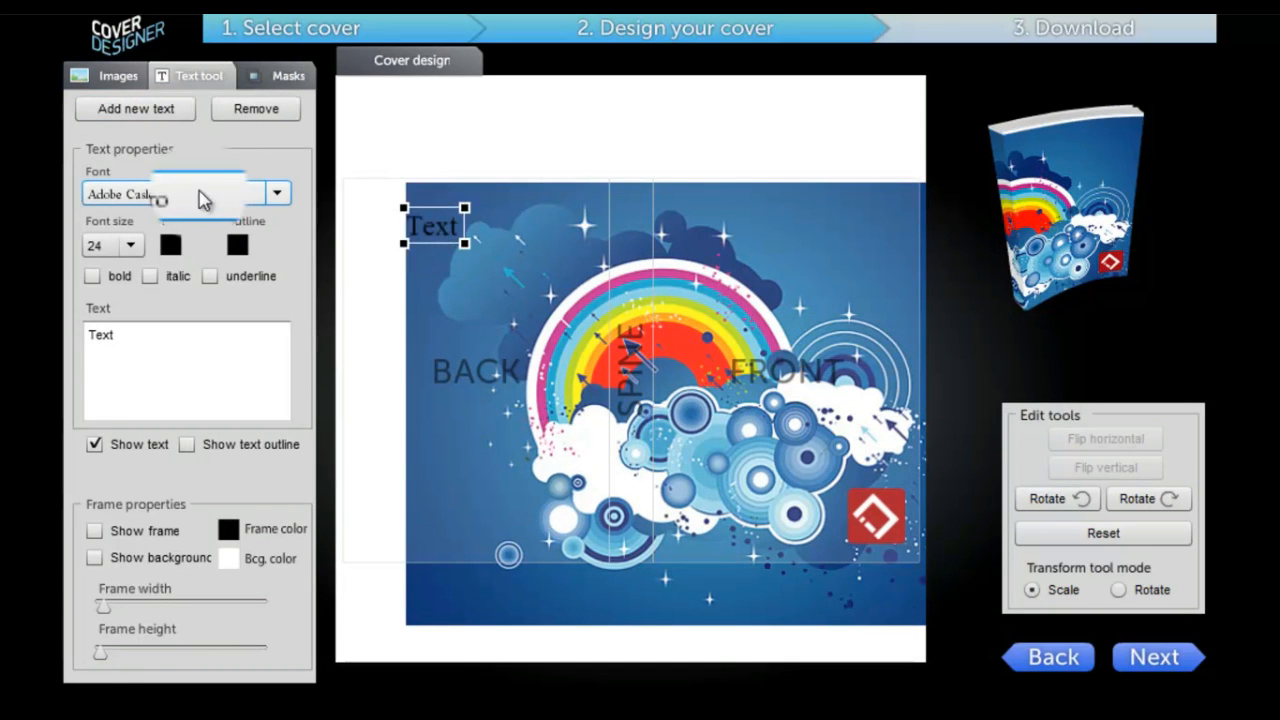
click(278, 195)
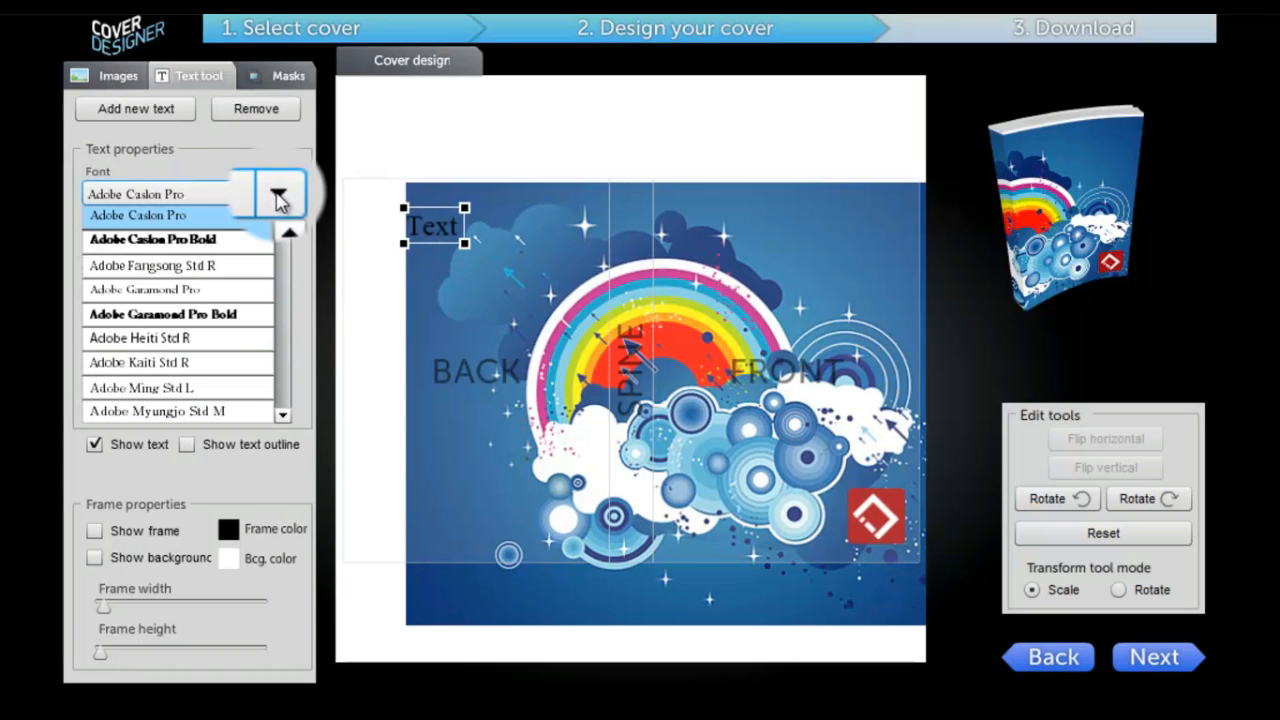
click(168, 289)
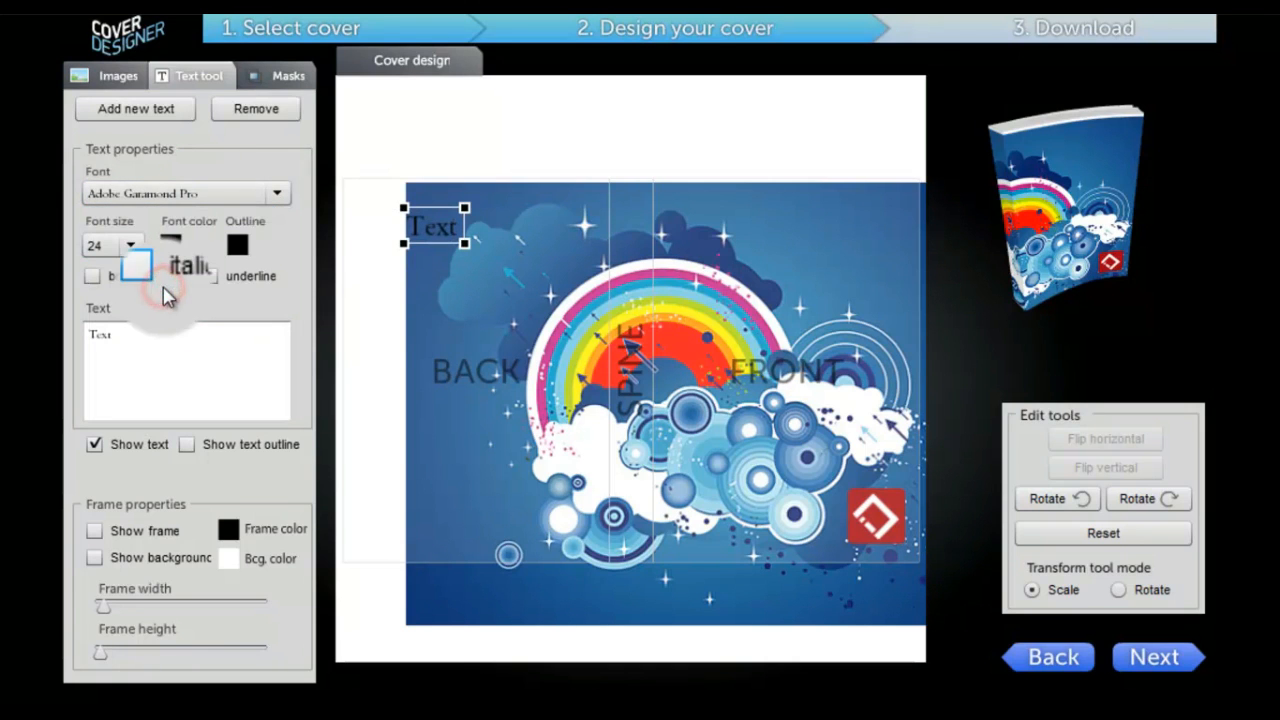
Set the new text's font size to 85 and move it to the upper part of the front cover.
click(126, 245)
drag(131, 257, 138, 352)
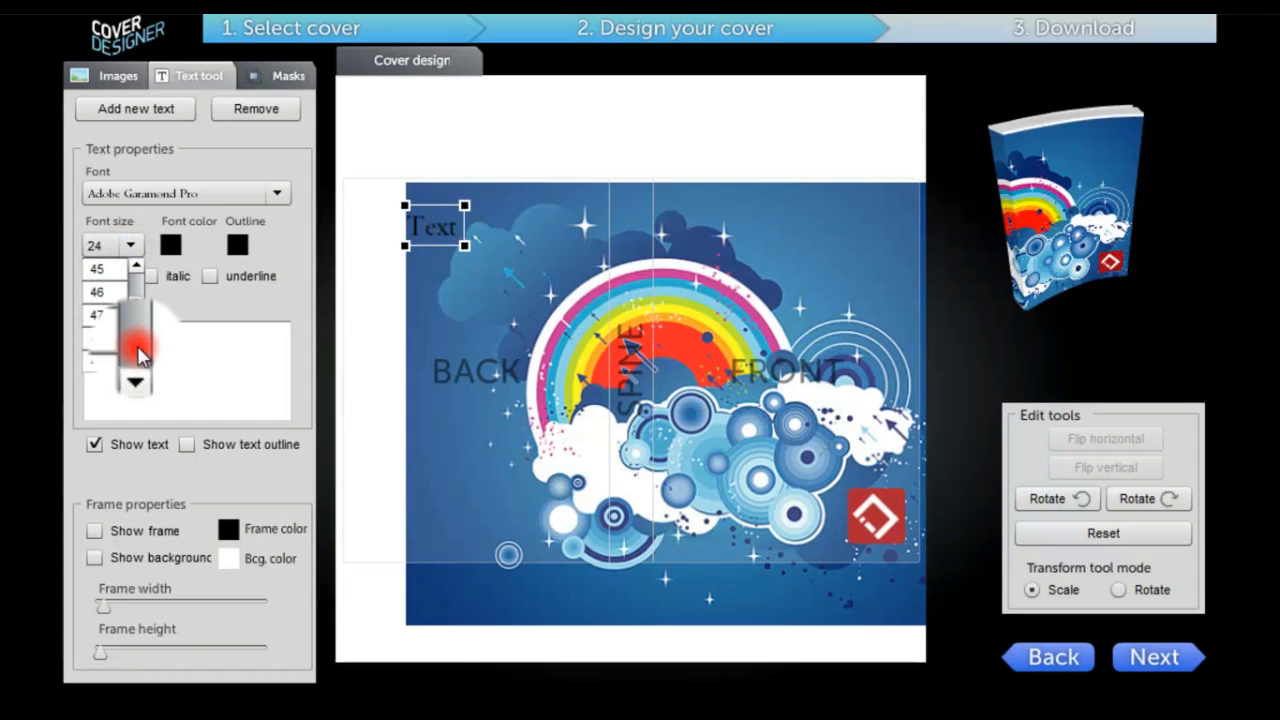
drag(138, 352, 136, 345)
click(95, 268)
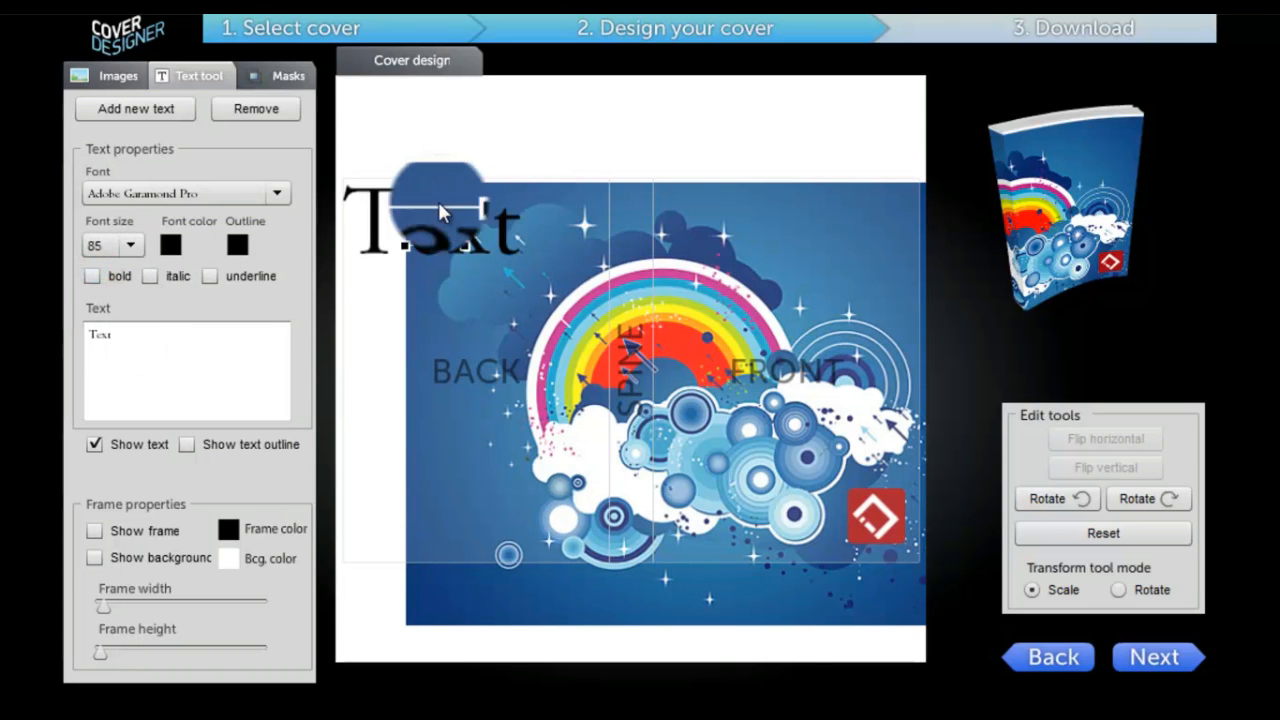
drag(430, 217, 812, 257)
Make the text bold and give it a visible near-white outline.
click(95, 277)
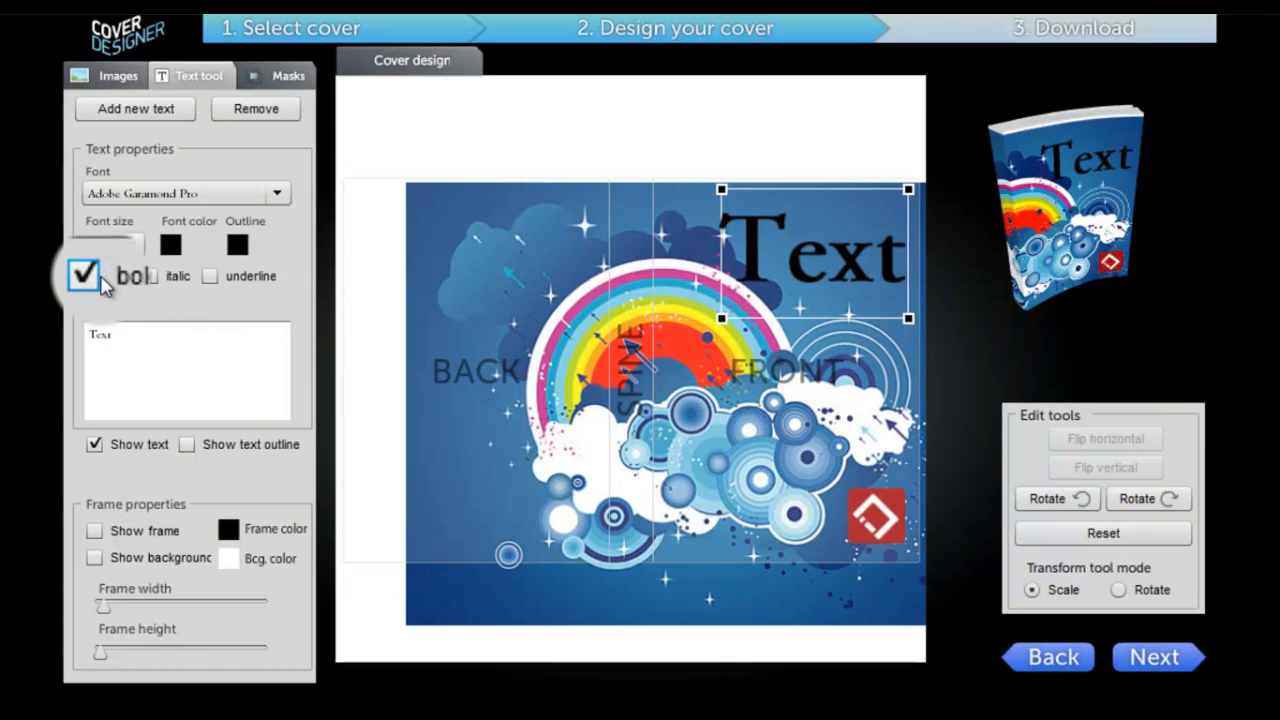
click(187, 444)
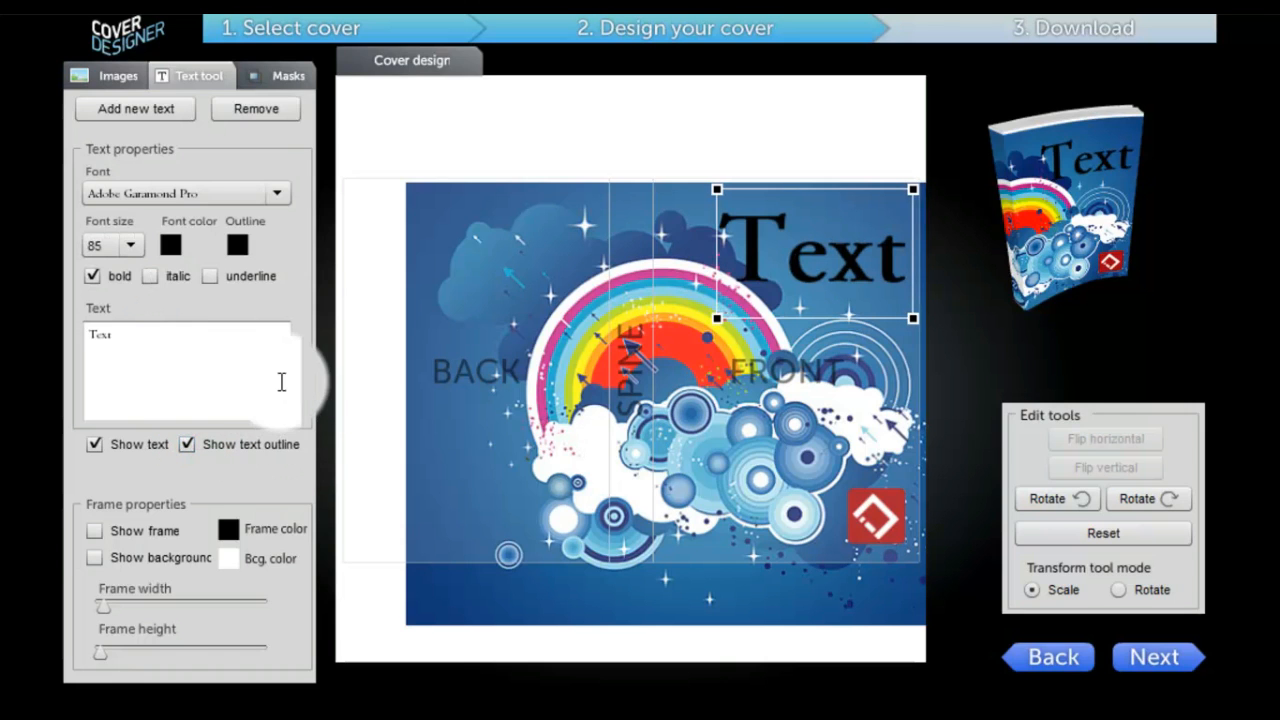
click(238, 248)
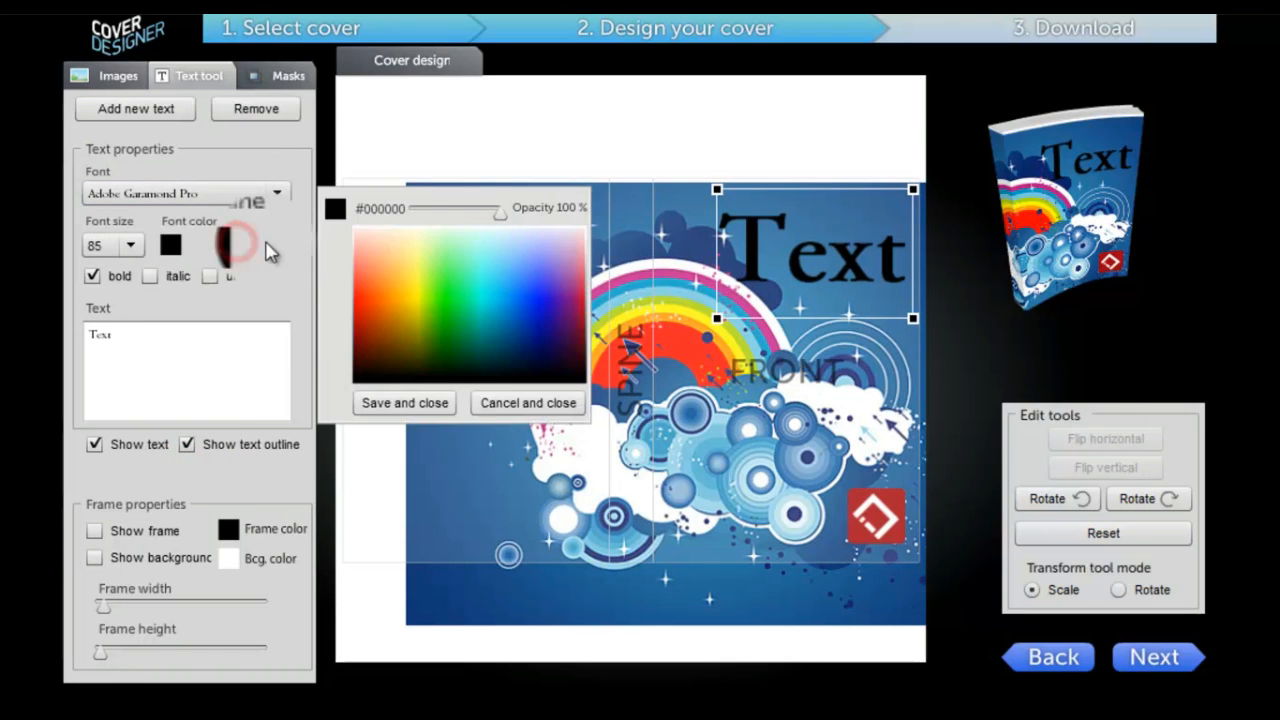
click(405, 233)
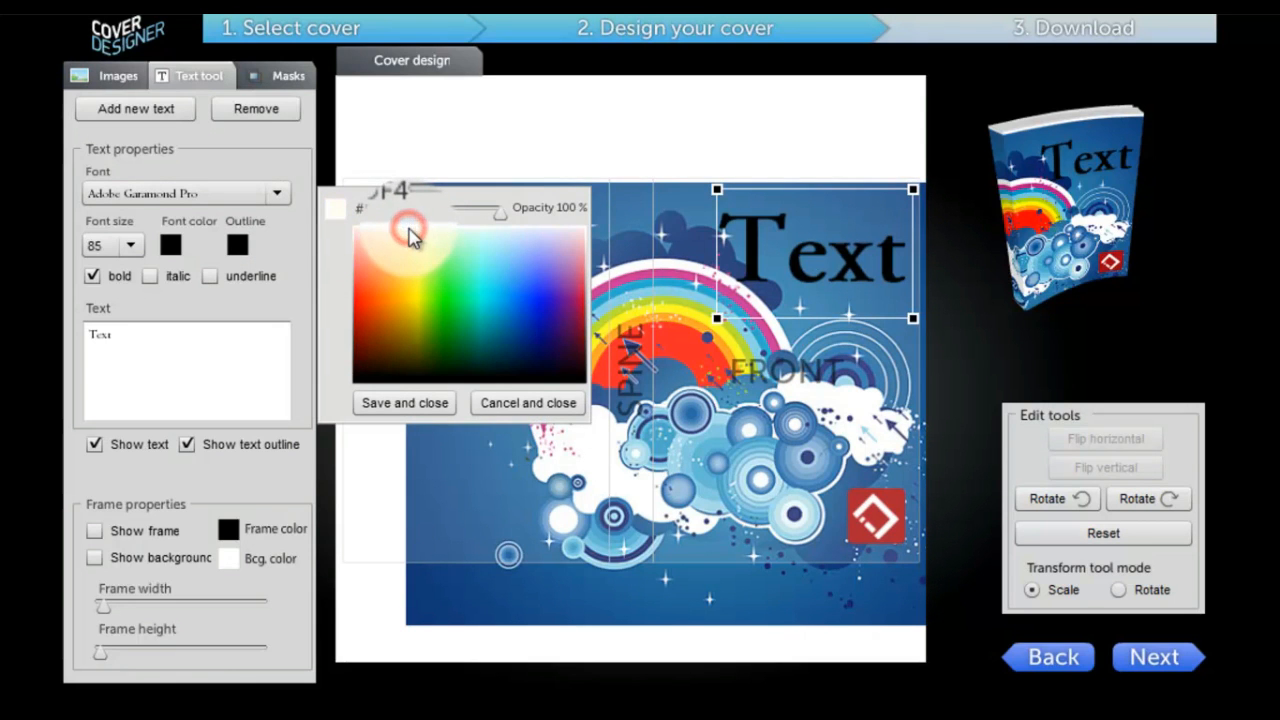
click(388, 403)
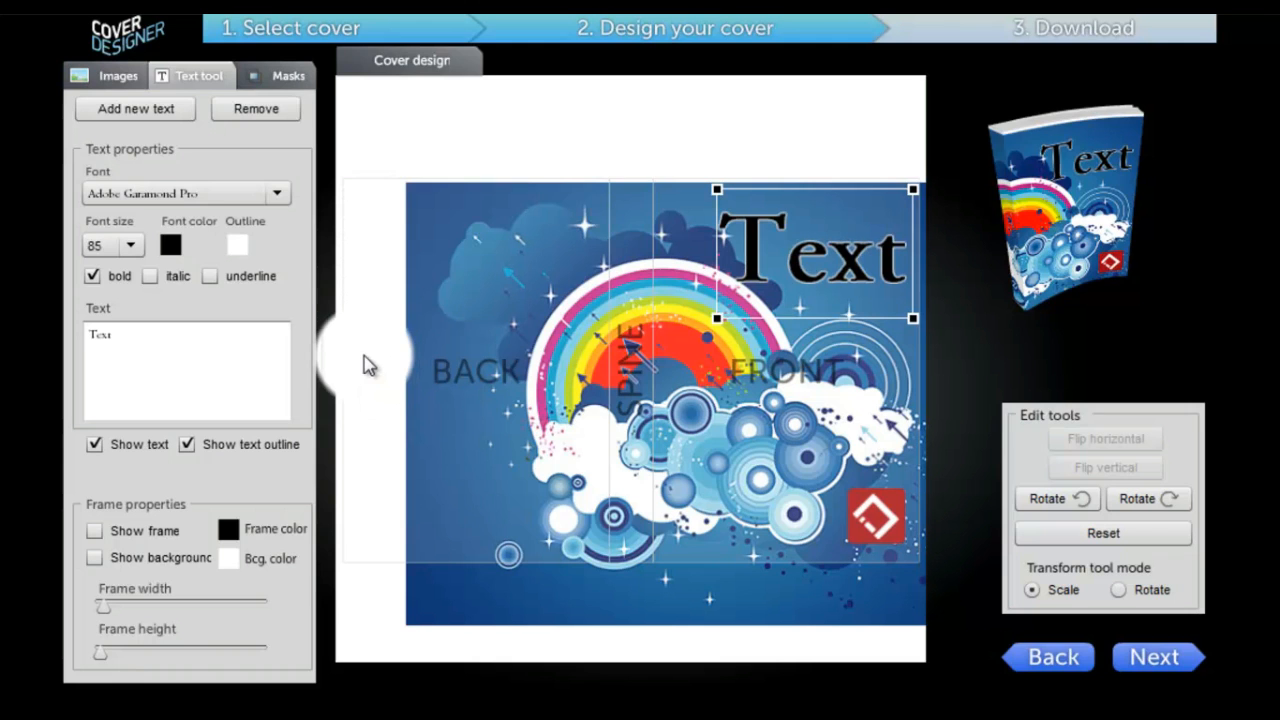
Rotate the text clockwise in quarter turns and reset its transformation.
click(1131, 508)
click(1131, 507)
click(1132, 507)
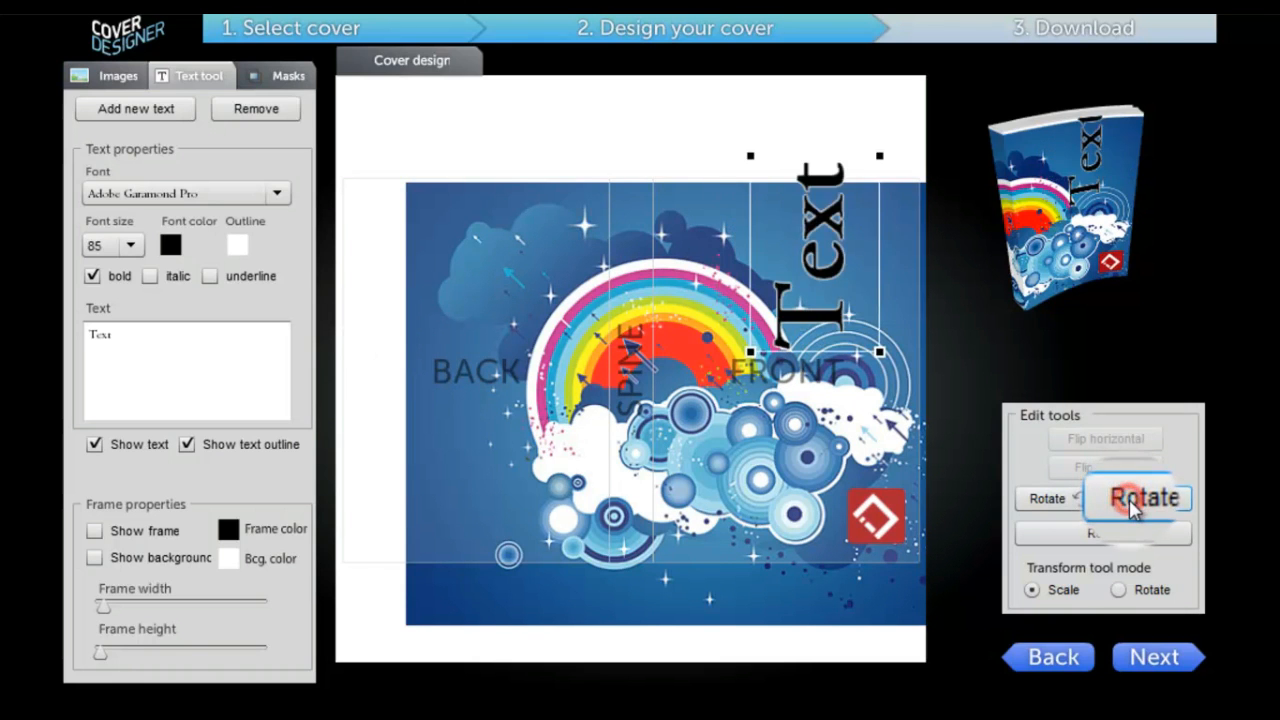
click(1133, 508)
click(1108, 541)
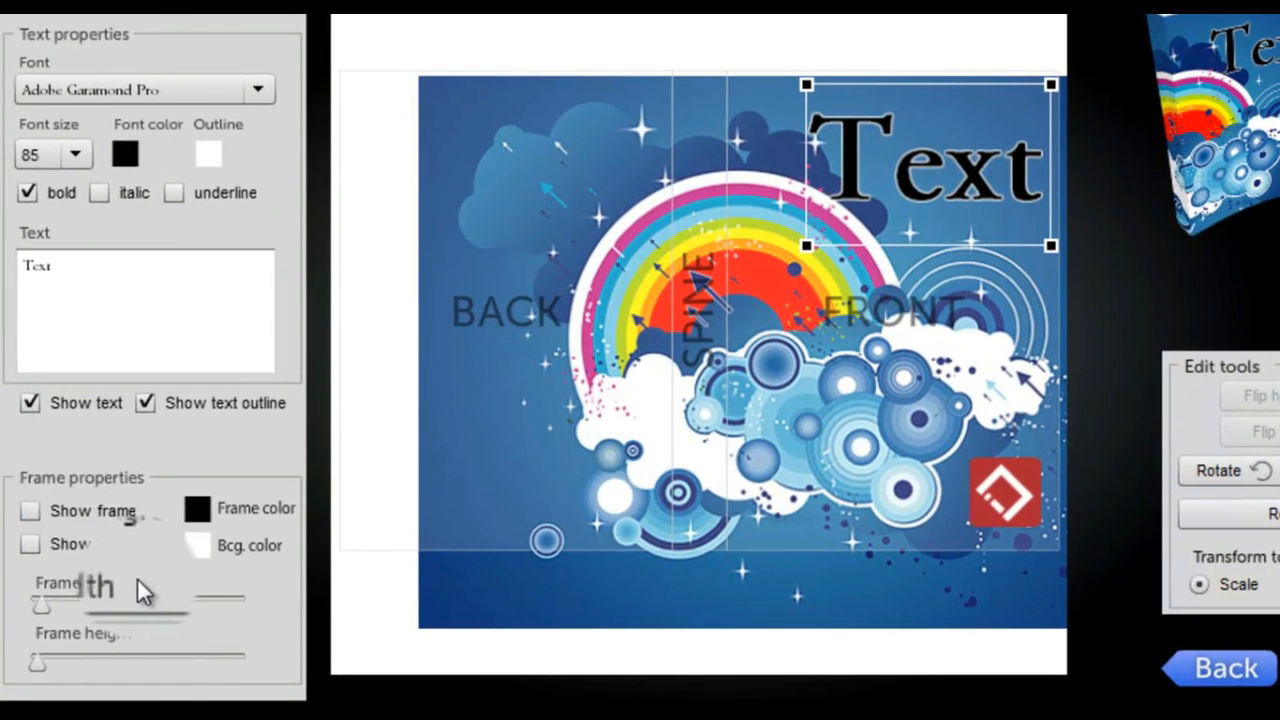
Show the background behind the text and set the frame color to white.
click(77, 551)
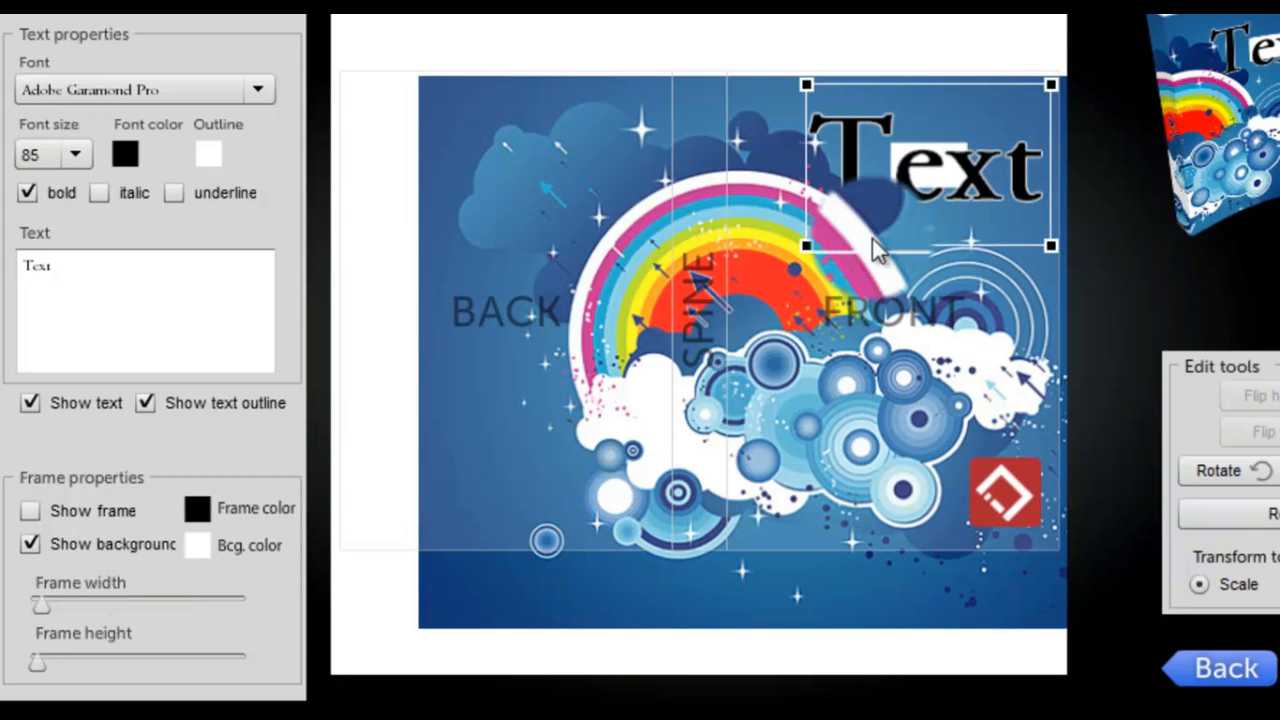
click(197, 510)
click(399, 374)
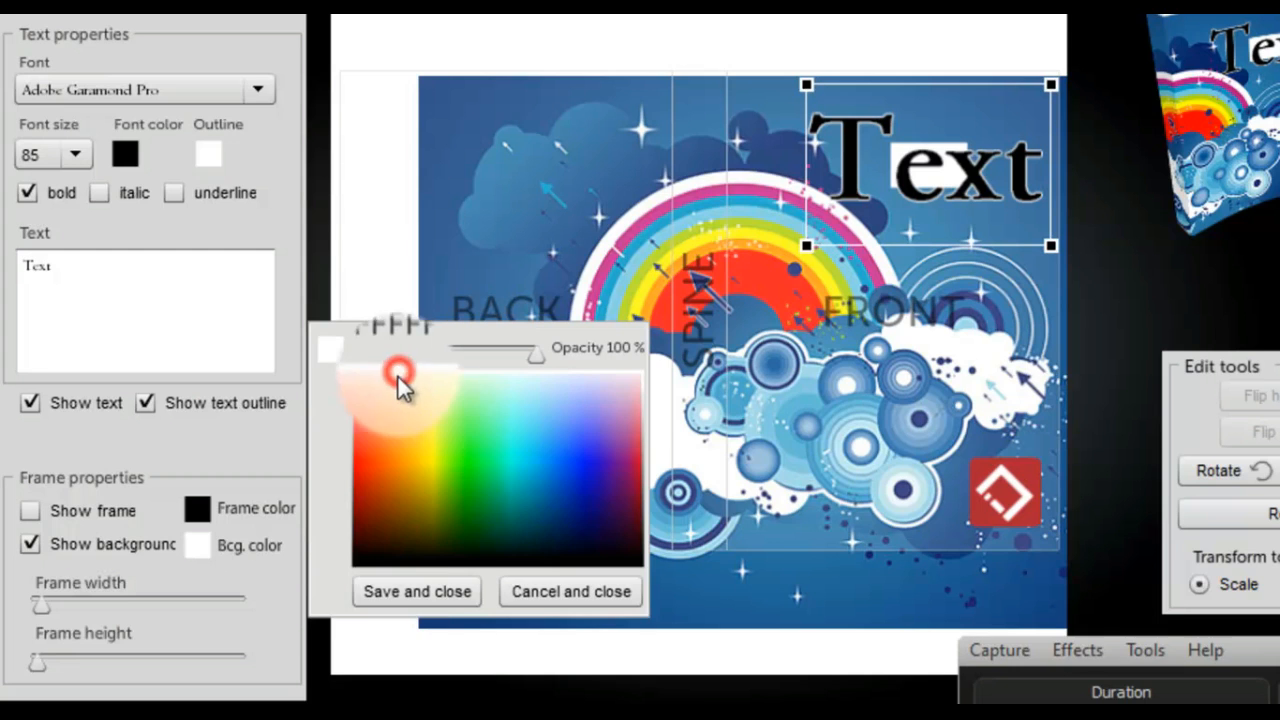
click(417, 588)
Set the text's background color to black and enlarge its frame into a wide band across the front cover.
click(198, 546)
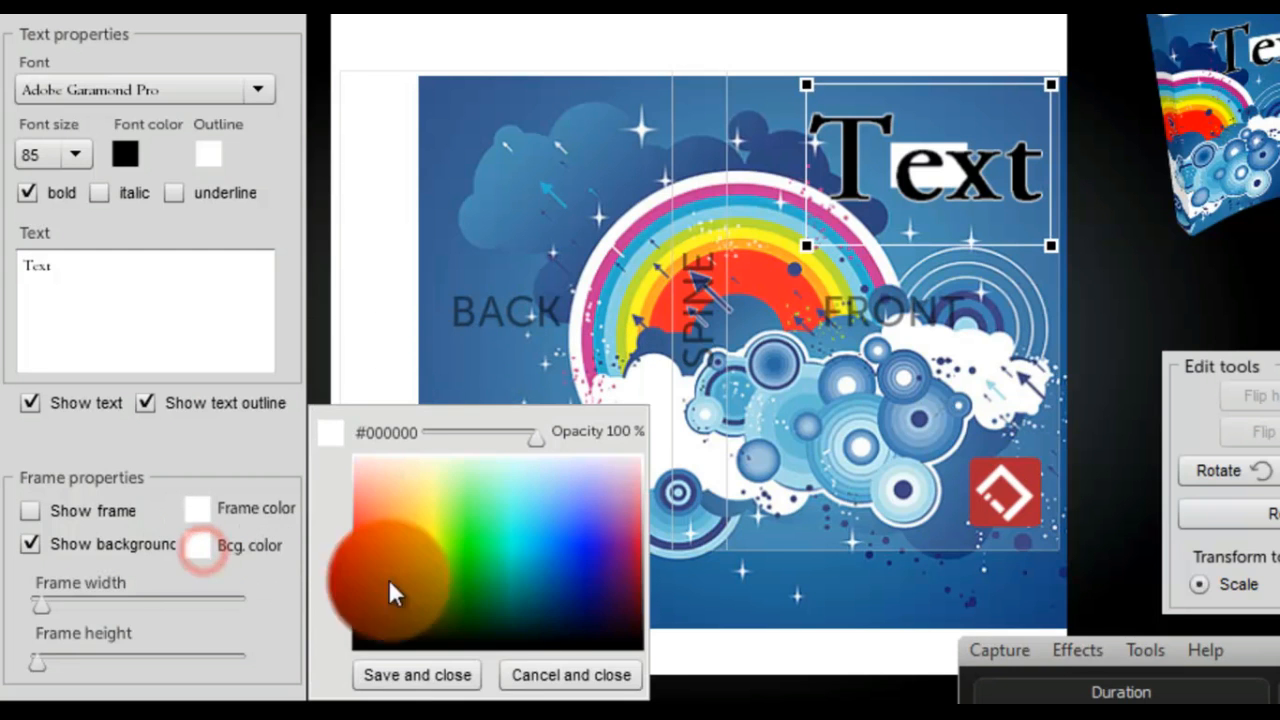
click(420, 674)
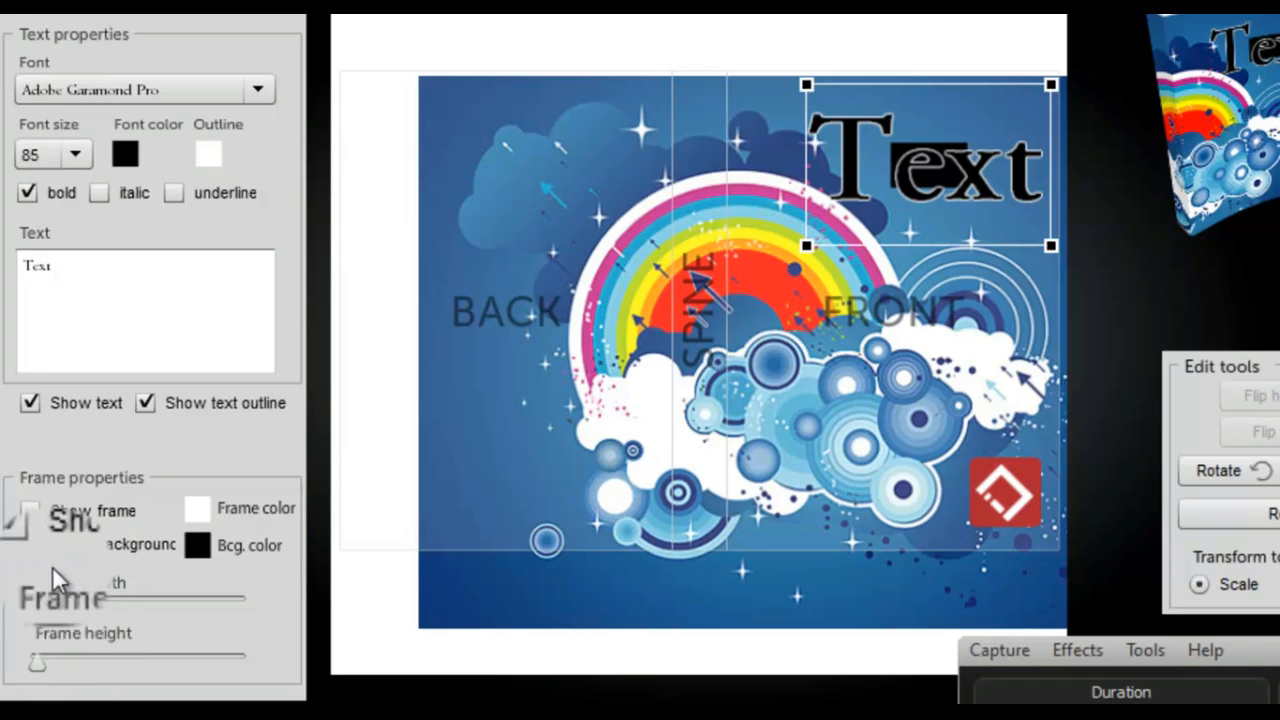
drag(41, 594, 97, 612)
drag(44, 659, 51, 666)
drag(94, 608, 115, 609)
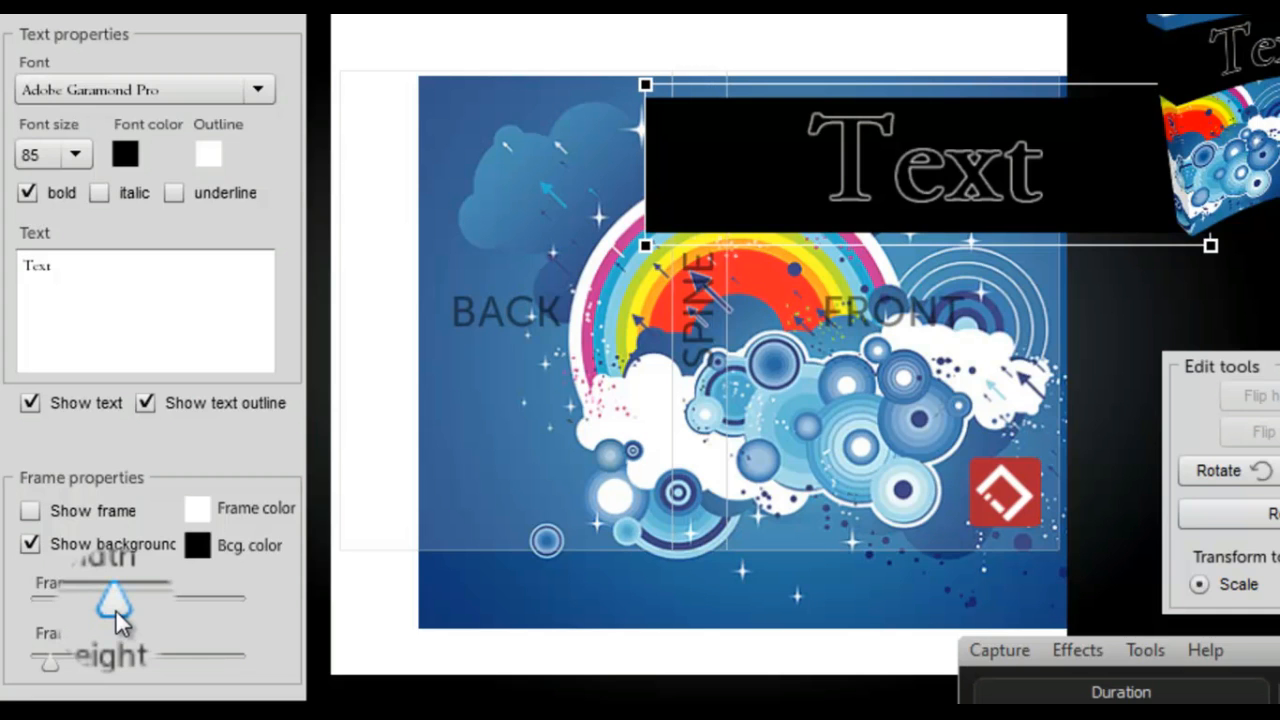
drag(115, 609, 115, 609)
Show the text's frame and set the font size to 65, keeping the text bold.
click(30, 510)
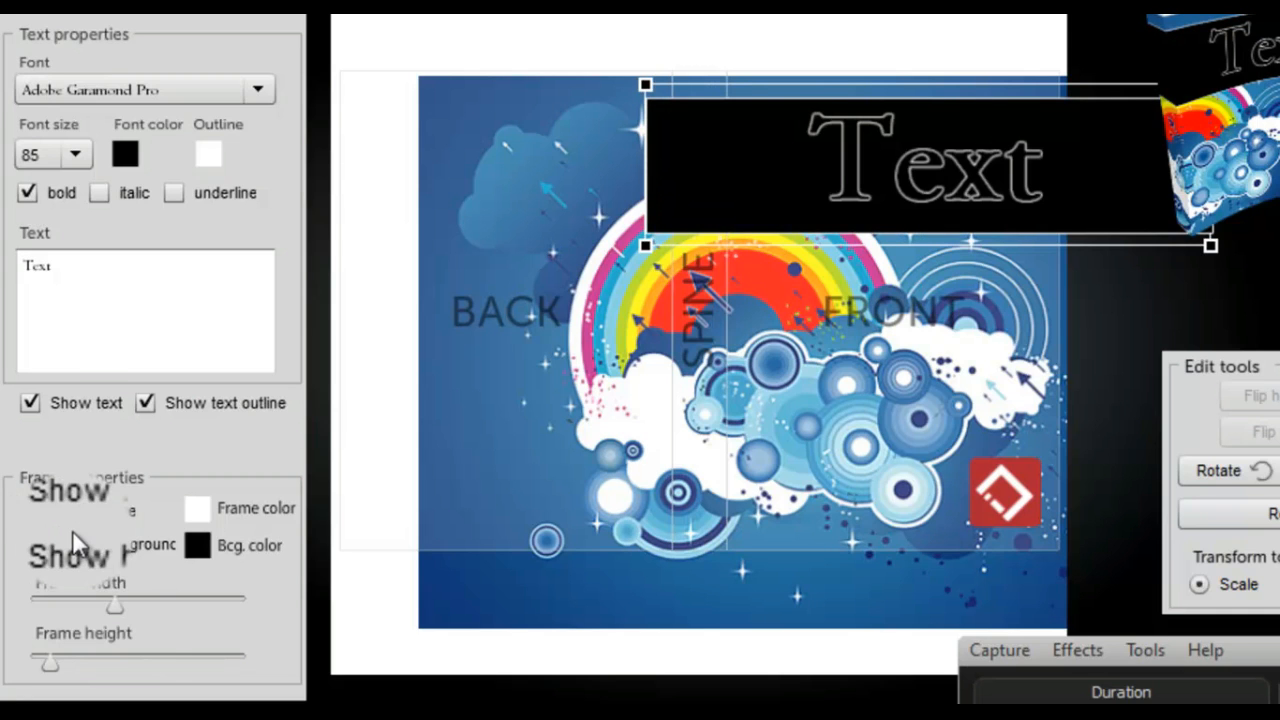
click(75, 154)
click(84, 232)
mouse_move(84, 232)
mouse_down()
mouse_move(75, 209)
mouse_move(80, 222)
mouse_up()
click(45, 185)
click(28, 192)
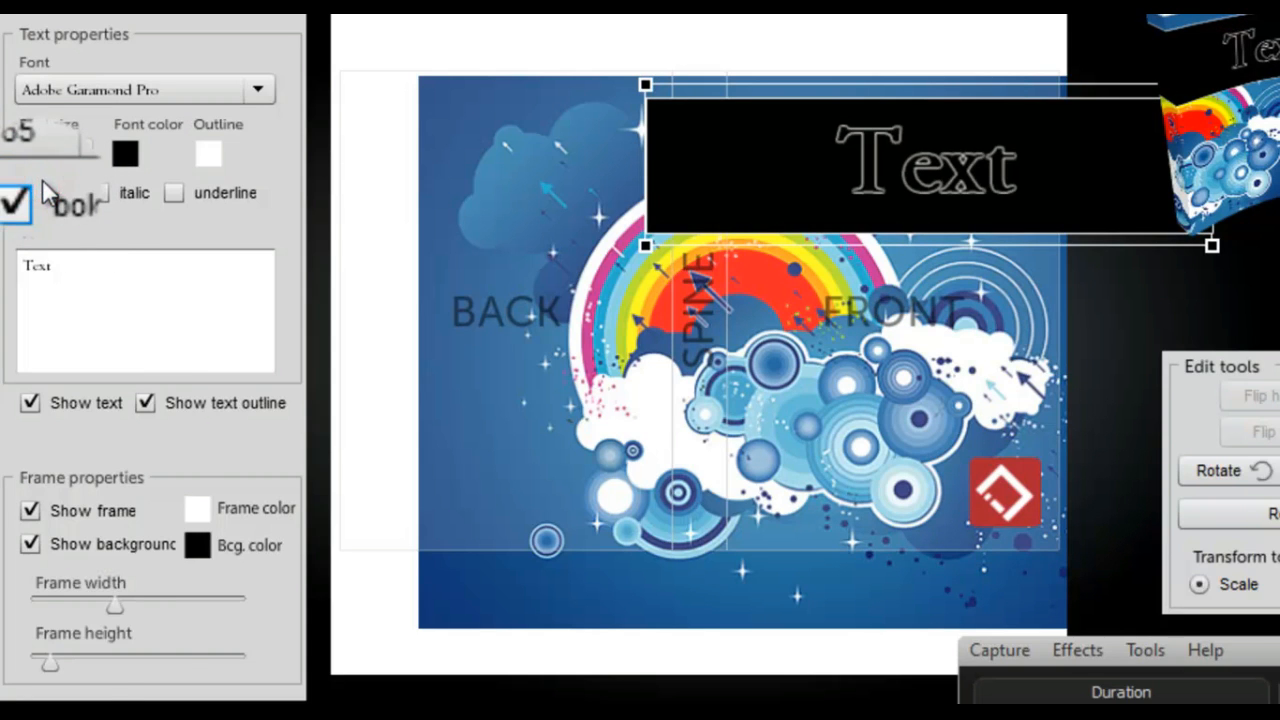
Reduce the frame height of the black band behind the text slightly.
click(224, 540)
click(66, 658)
drag(48, 661, 45, 658)
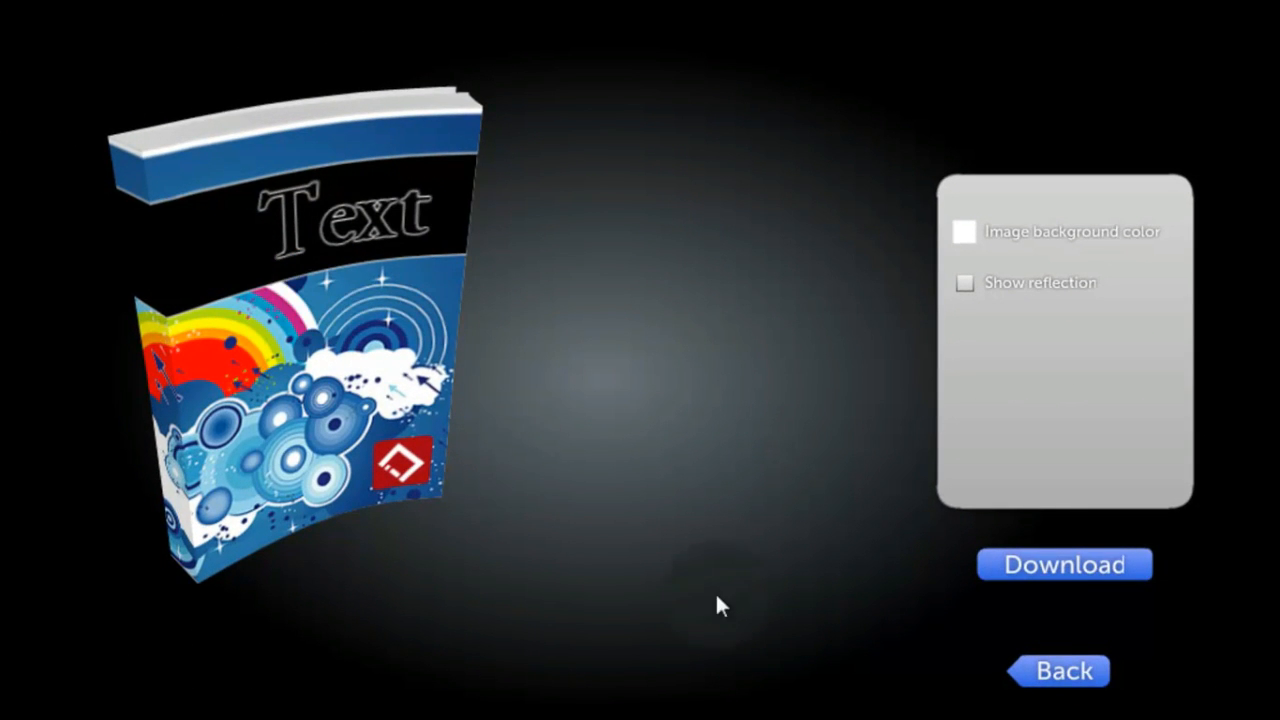
Return to the cover design and set the text background color's opacity to 30%.
click(1026, 670)
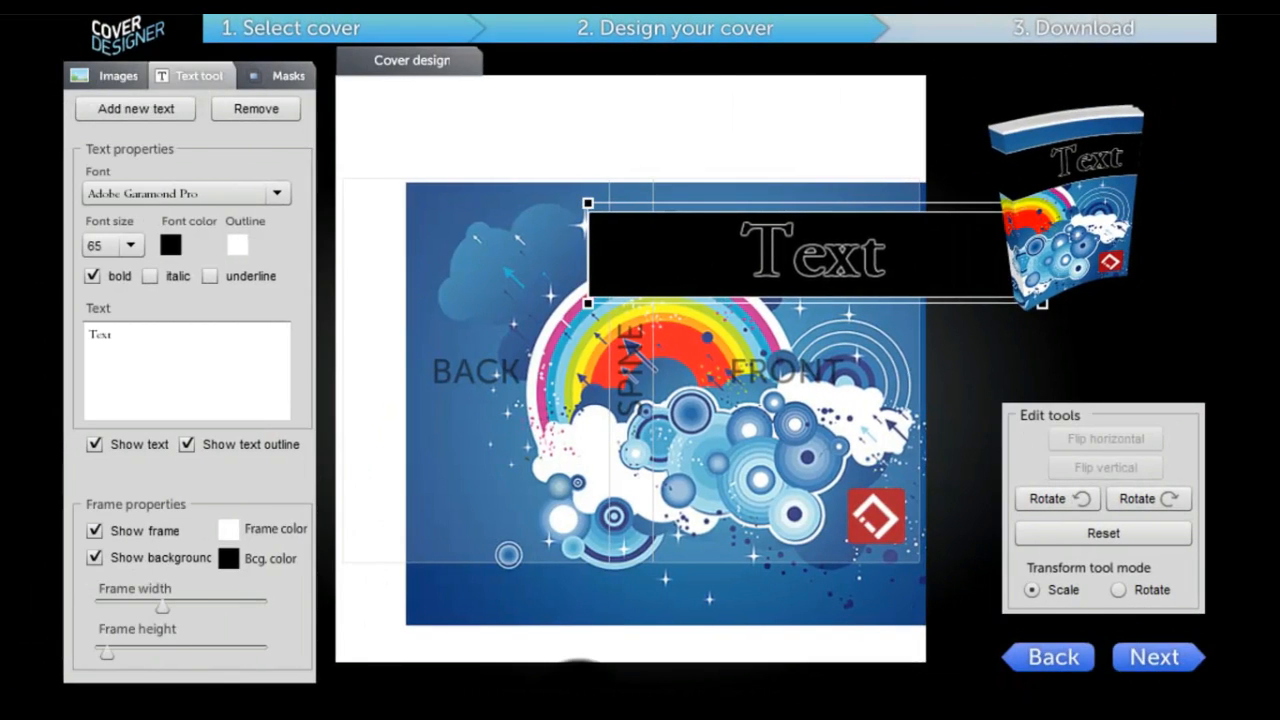
click(229, 562)
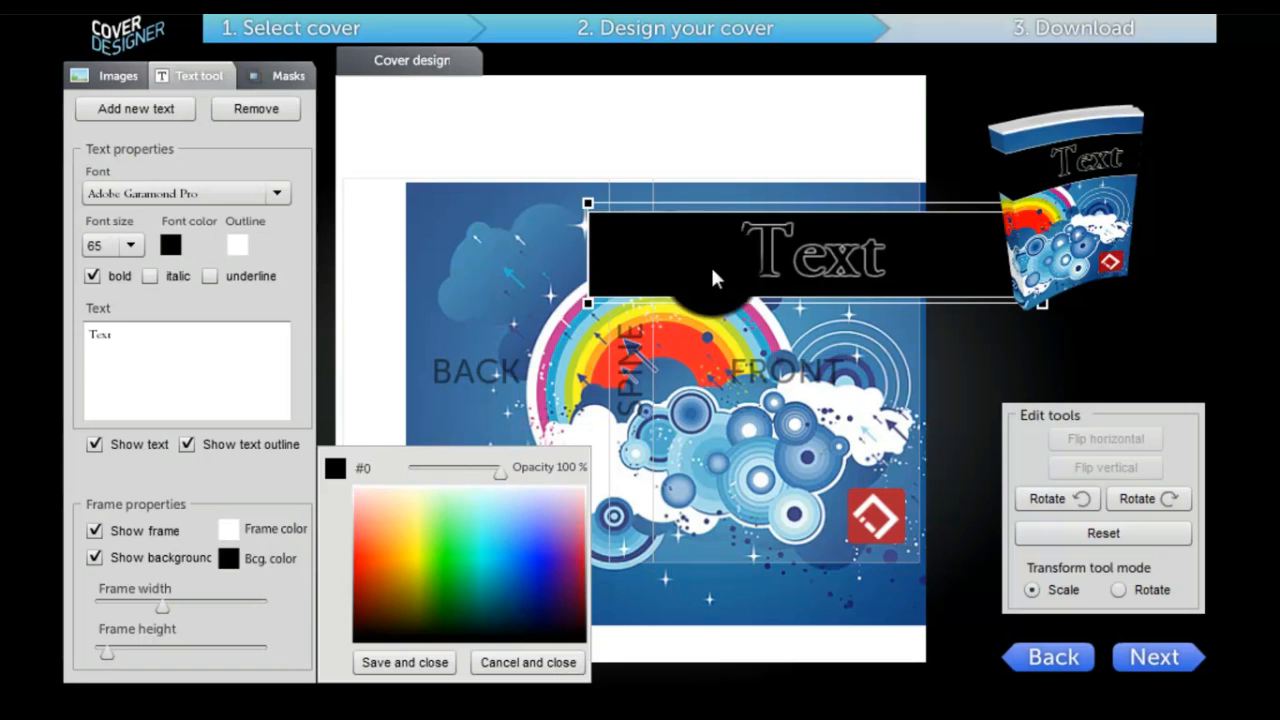
drag(500, 466, 443, 480)
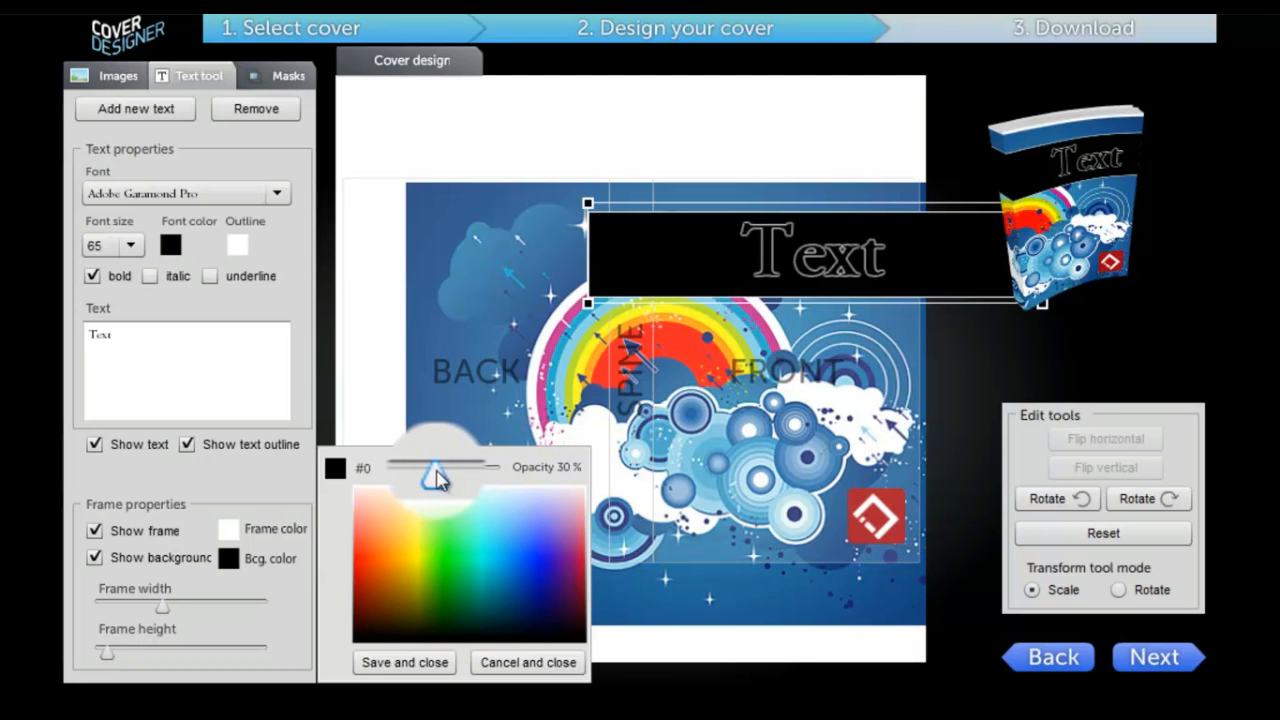
click(429, 662)
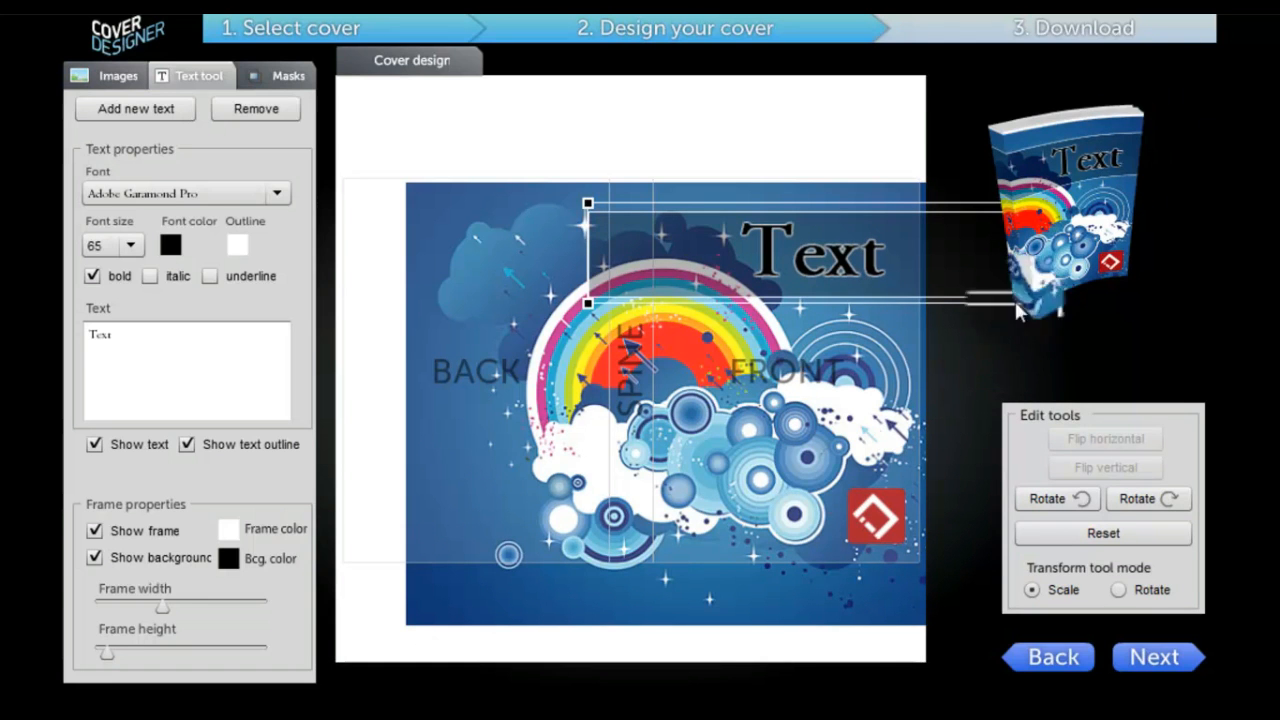
Preview the finished 3D book and turn it around to examine the spine and back cover.
click(1155, 679)
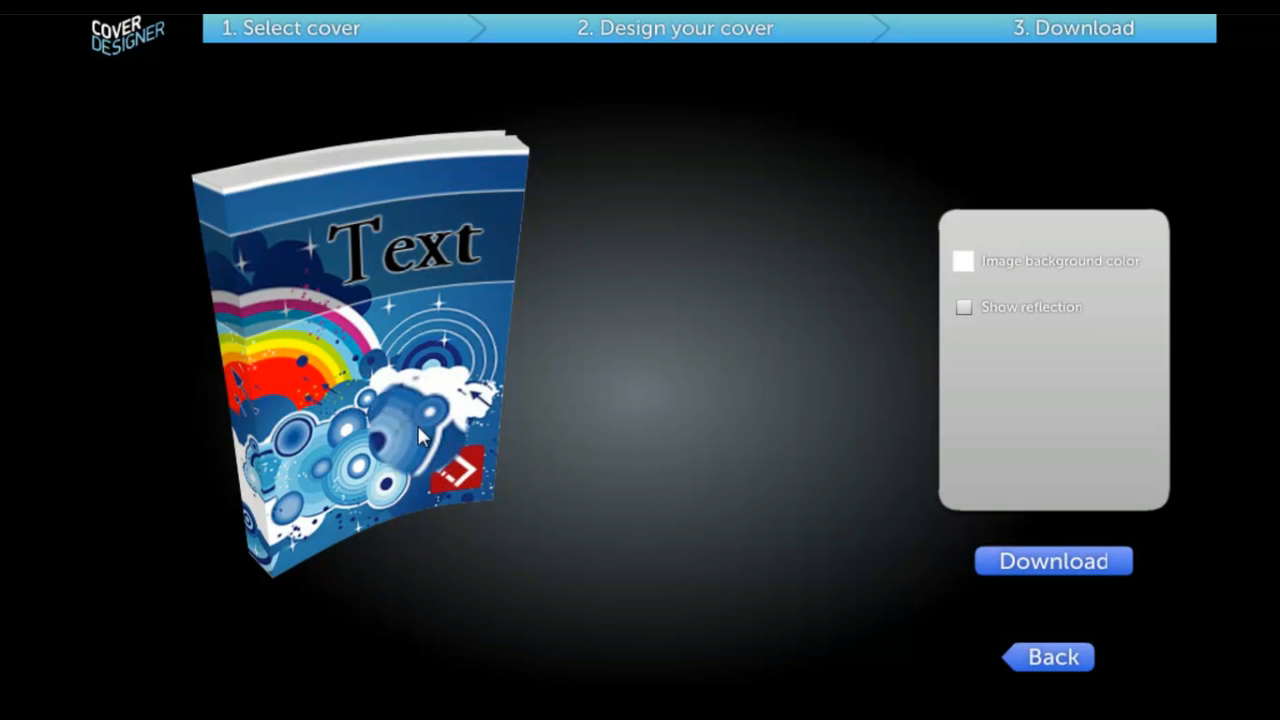
drag(399, 437, 666, 397)
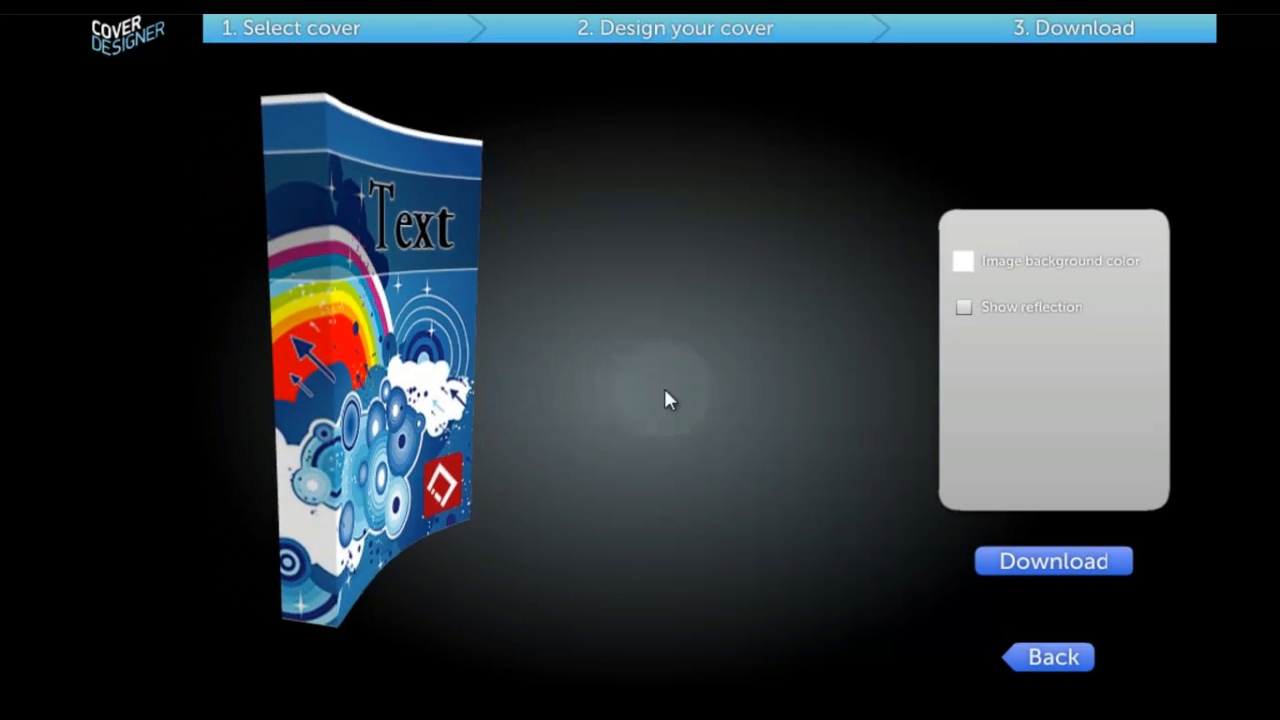
drag(440, 429, 768, 404)
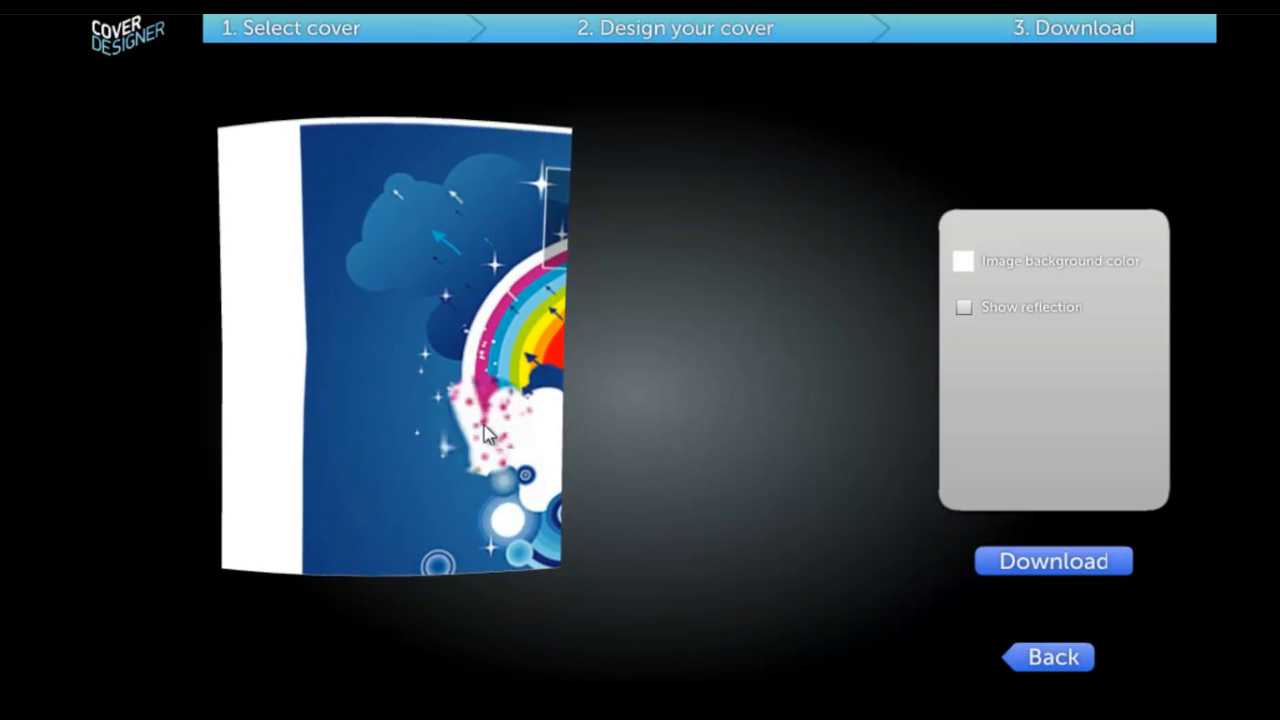
drag(372, 430, 103, 423)
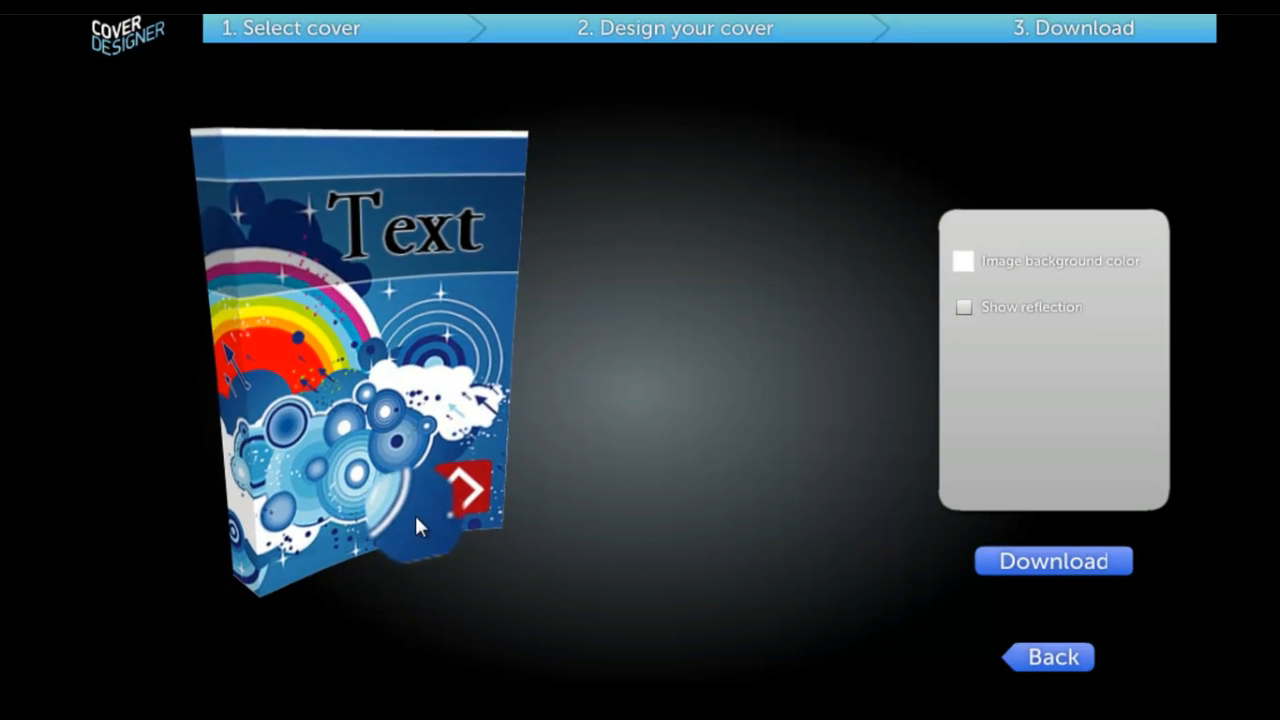
Look through the available cover masks in the design and enable the narrow band mask along the top edge.
click(1045, 672)
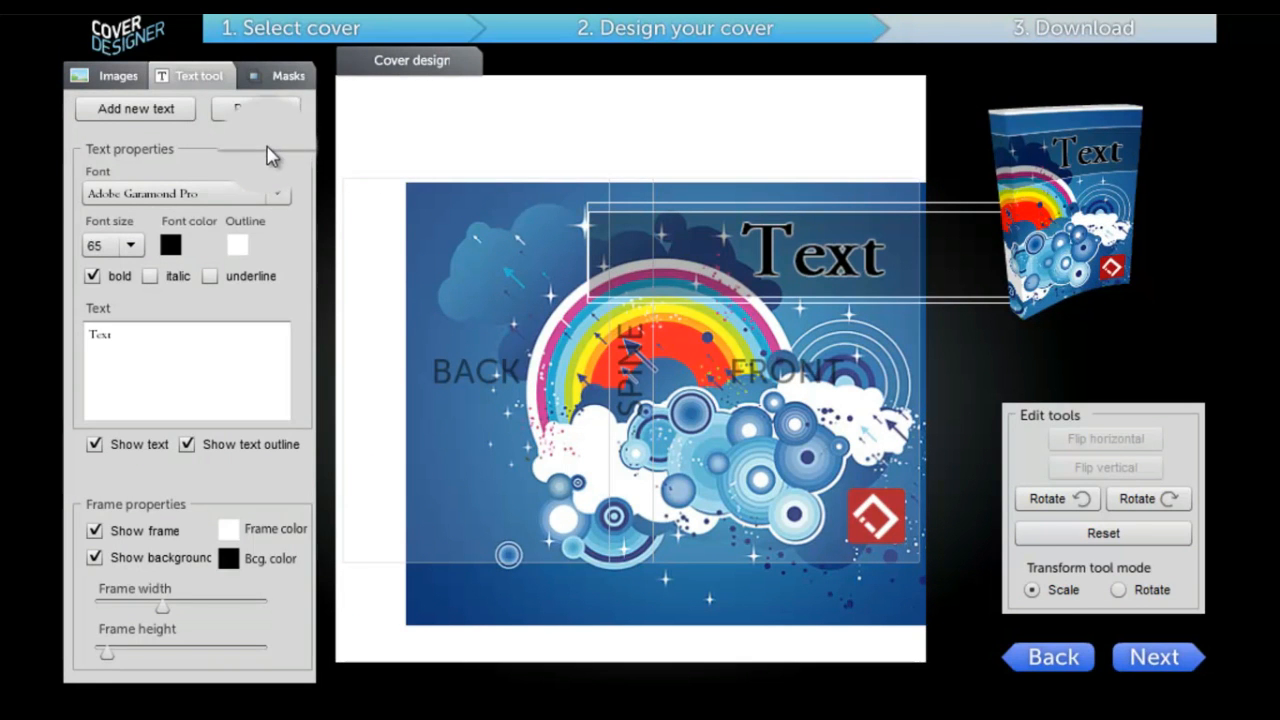
click(275, 76)
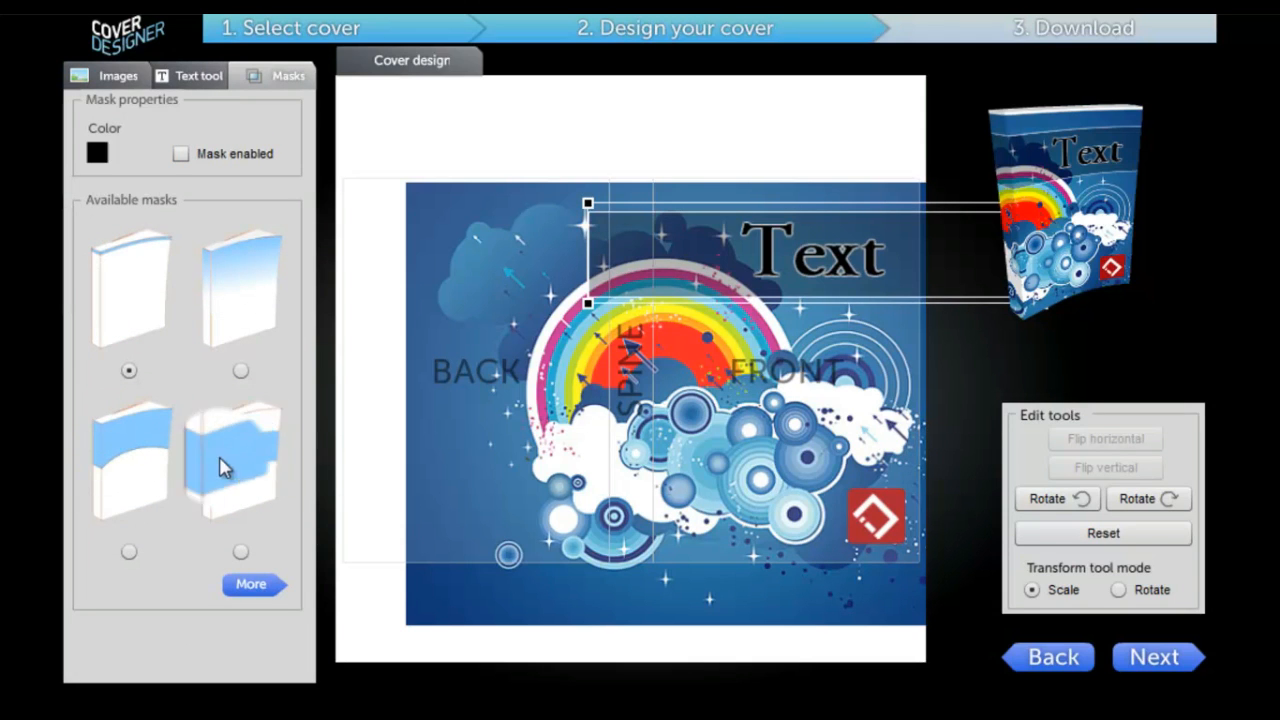
click(252, 586)
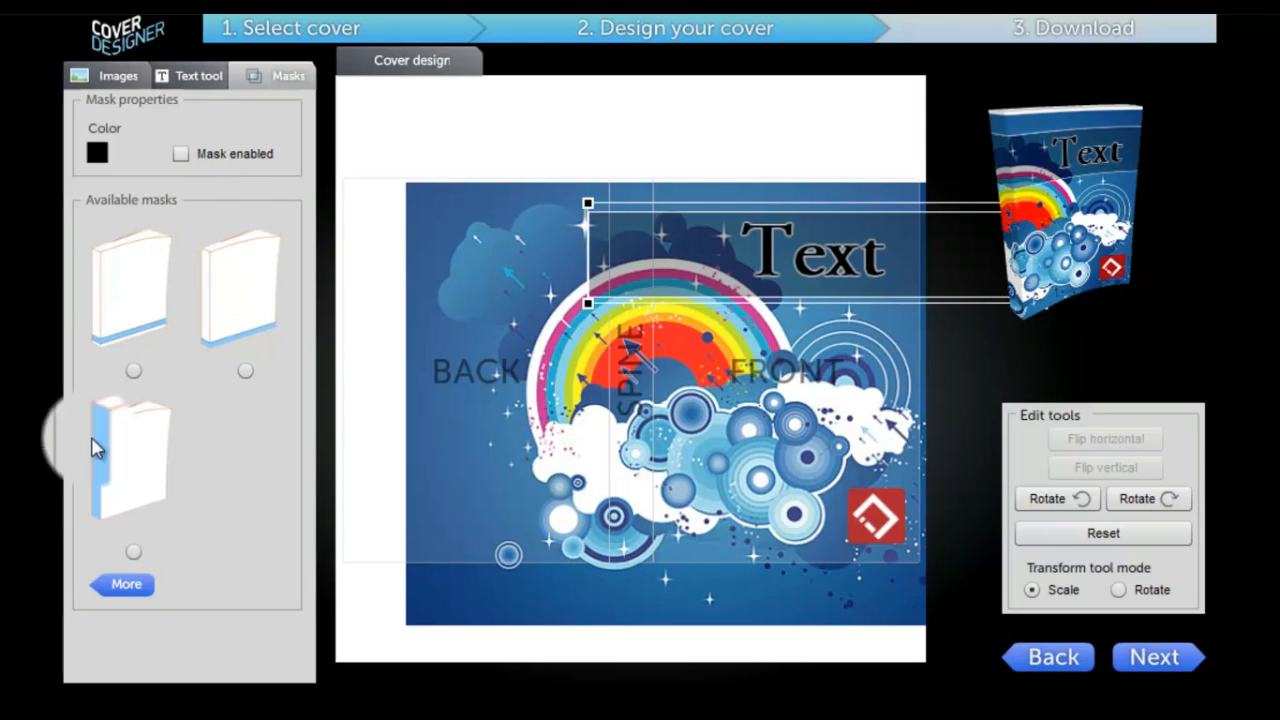
click(118, 598)
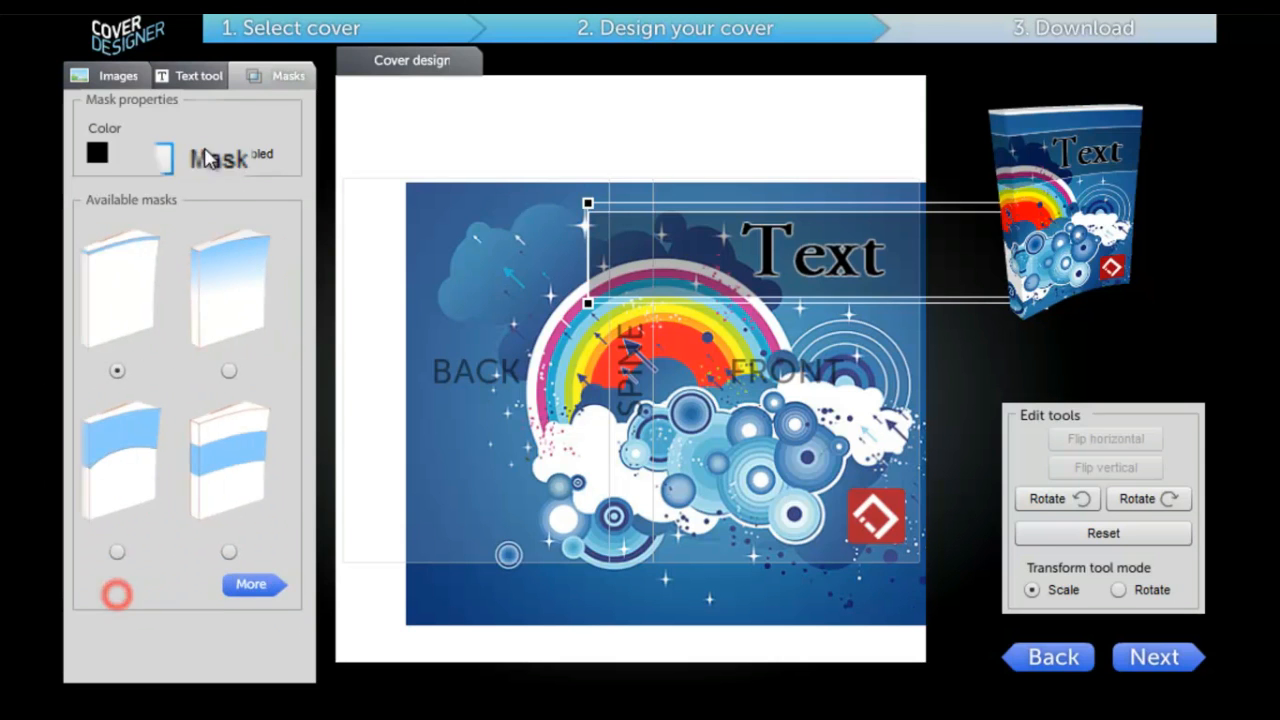
click(213, 160)
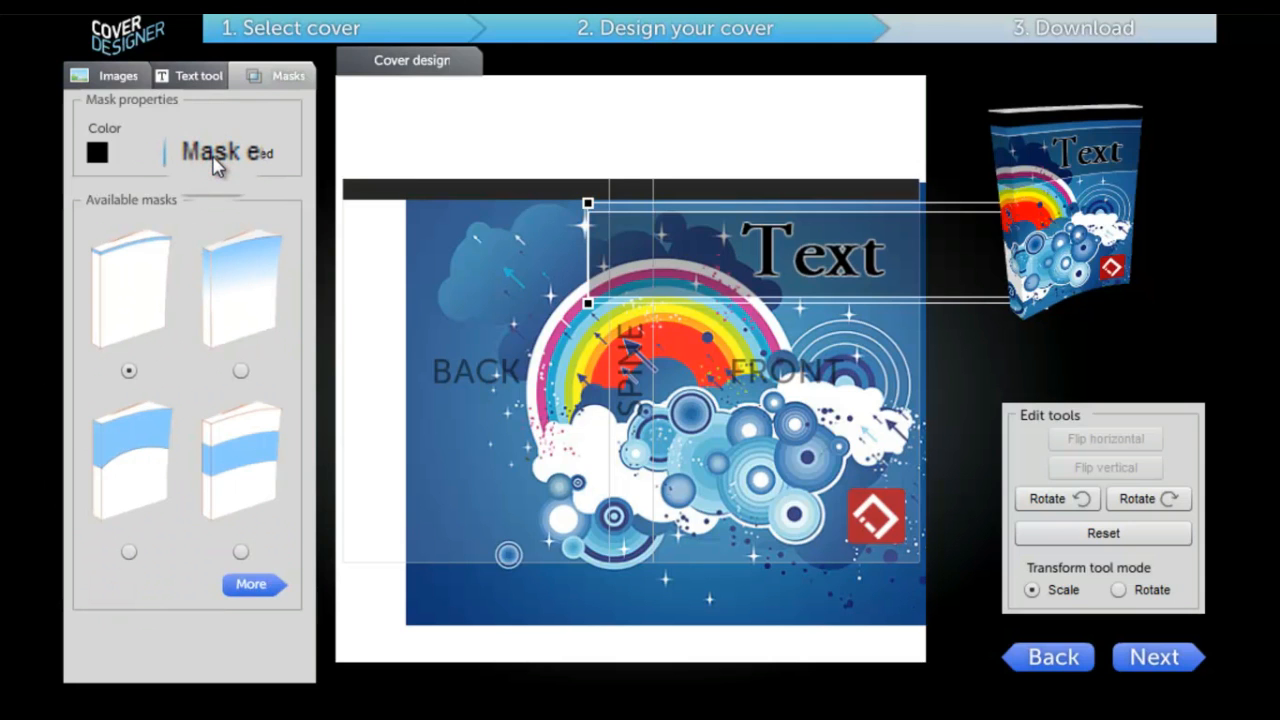
Set the mask color to a crimson red at 100% opacity.
click(98, 154)
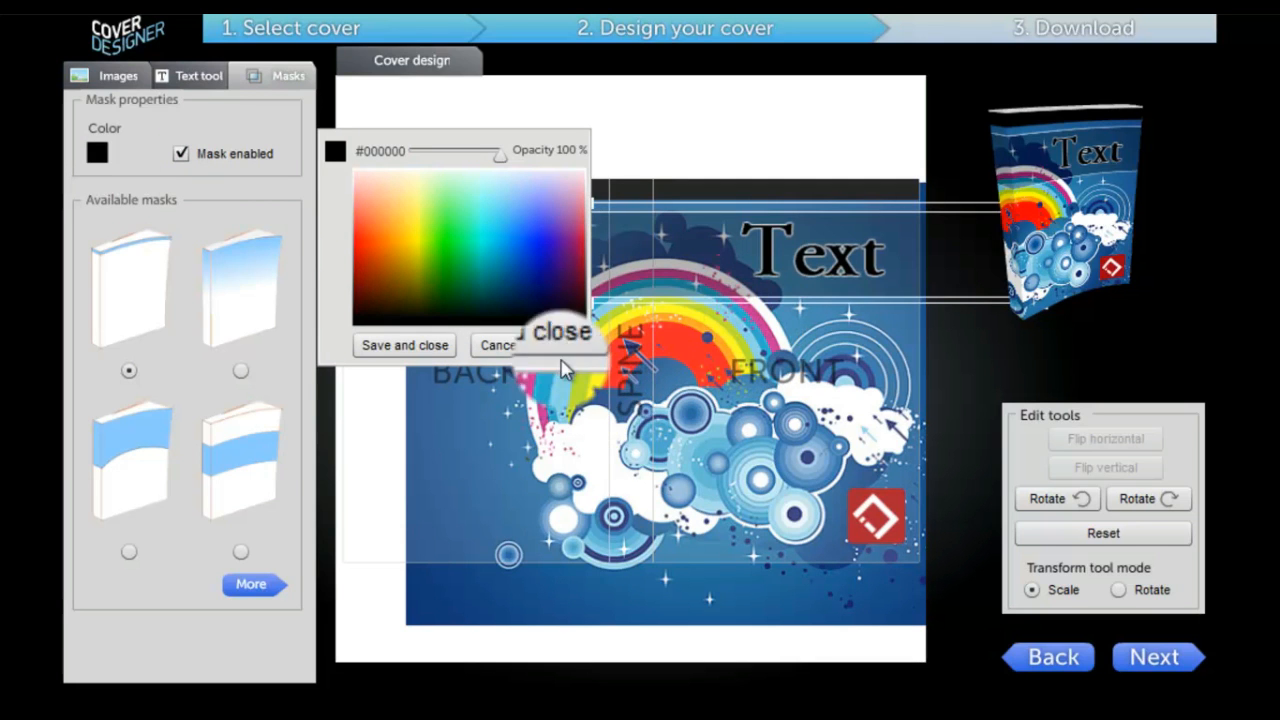
click(359, 216)
drag(359, 216, 362, 232)
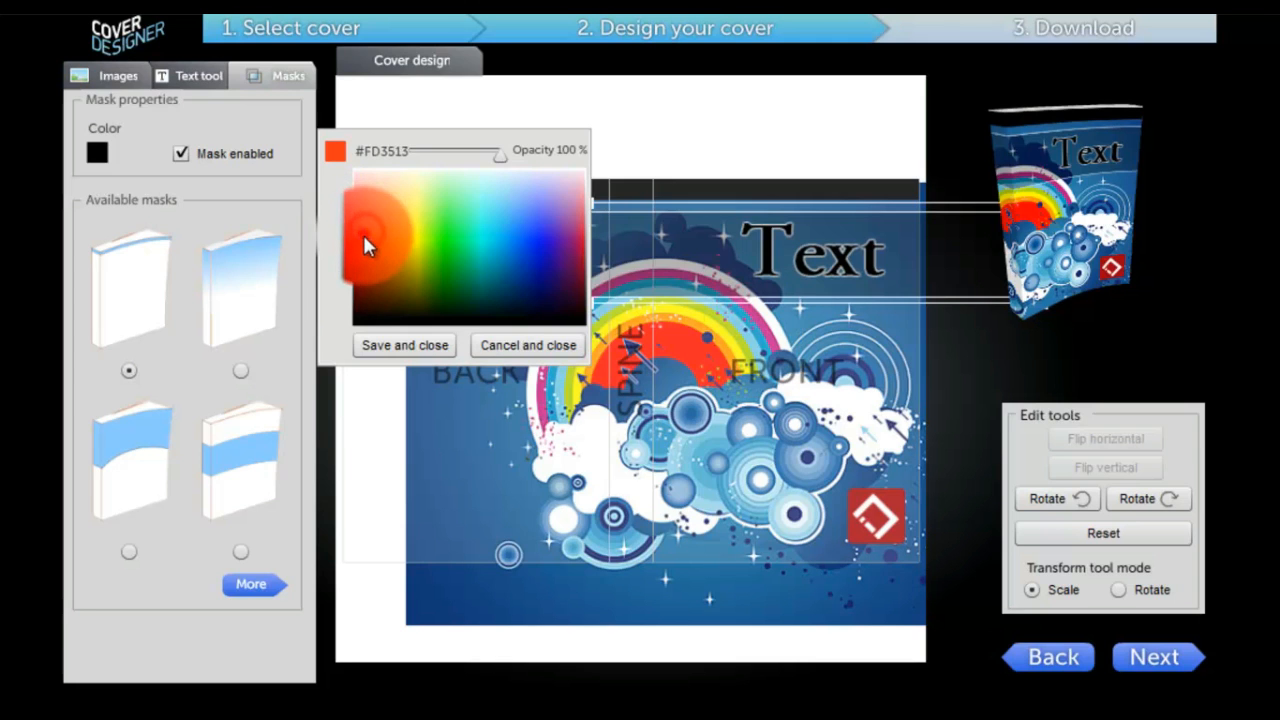
click(583, 243)
click(405, 345)
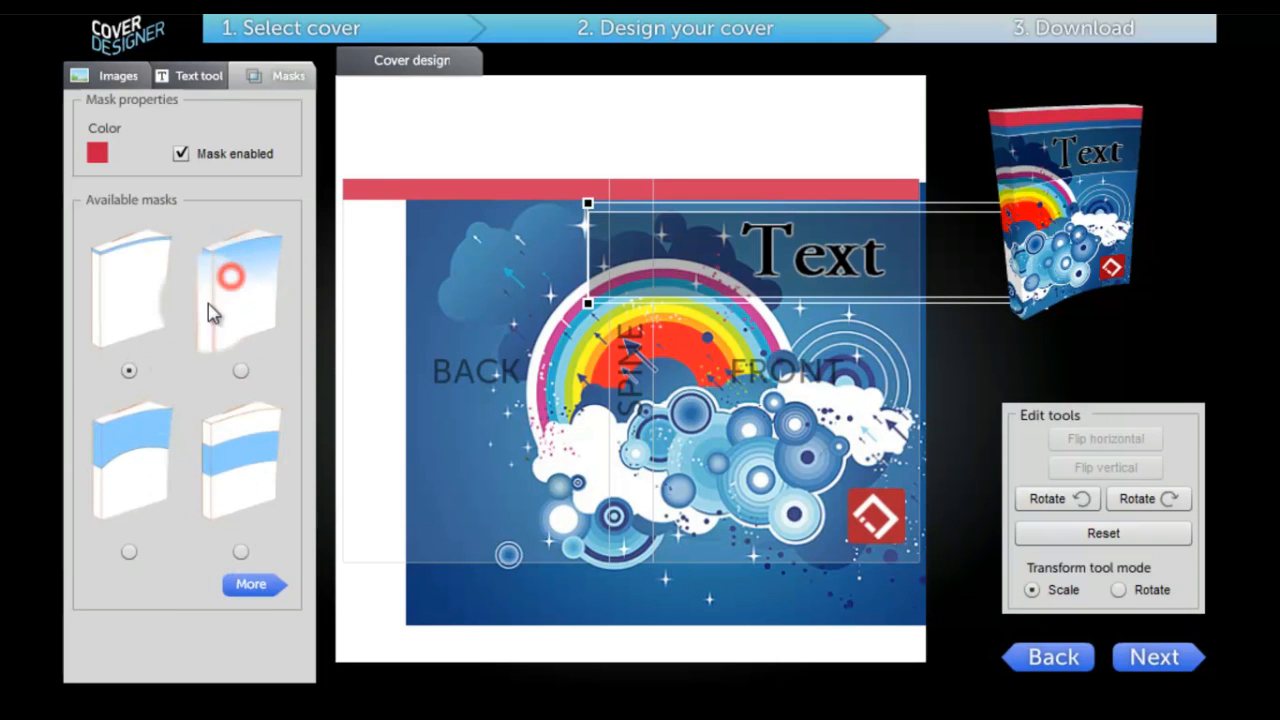
Try the gradient mask fading down from the top on the 3D book and disable the mask again.
click(240, 369)
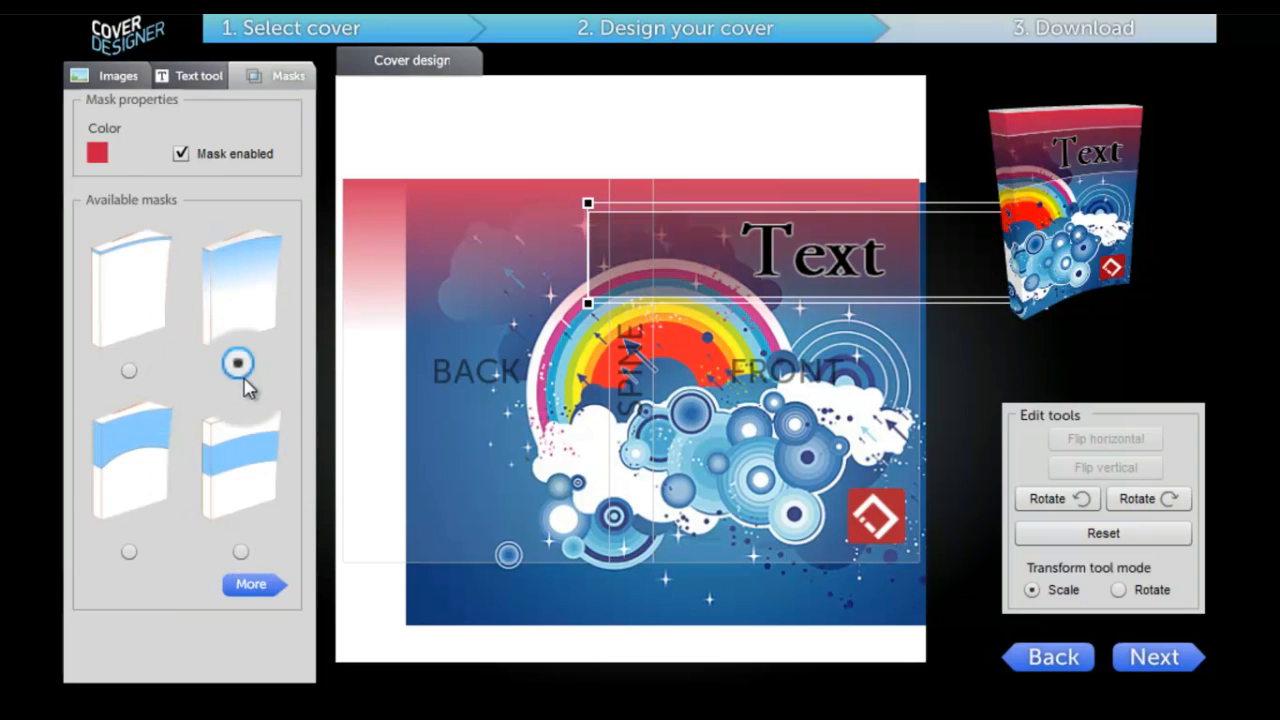
click(1160, 660)
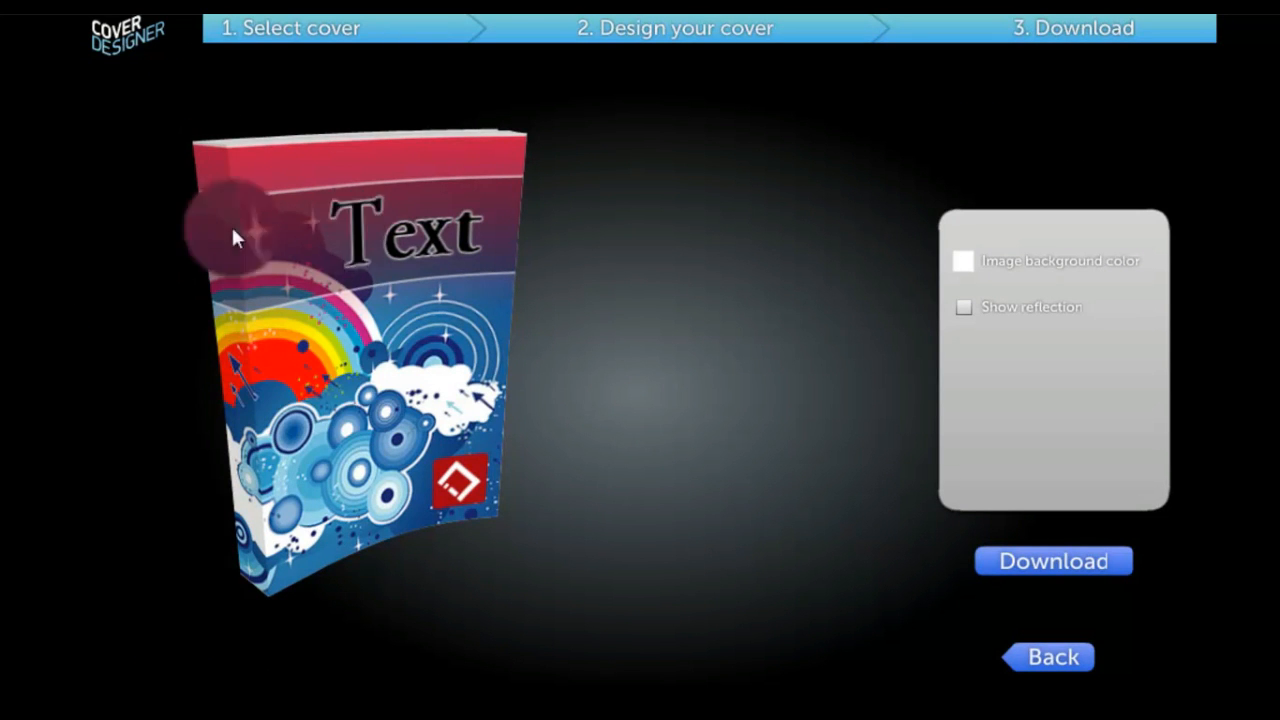
click(1055, 655)
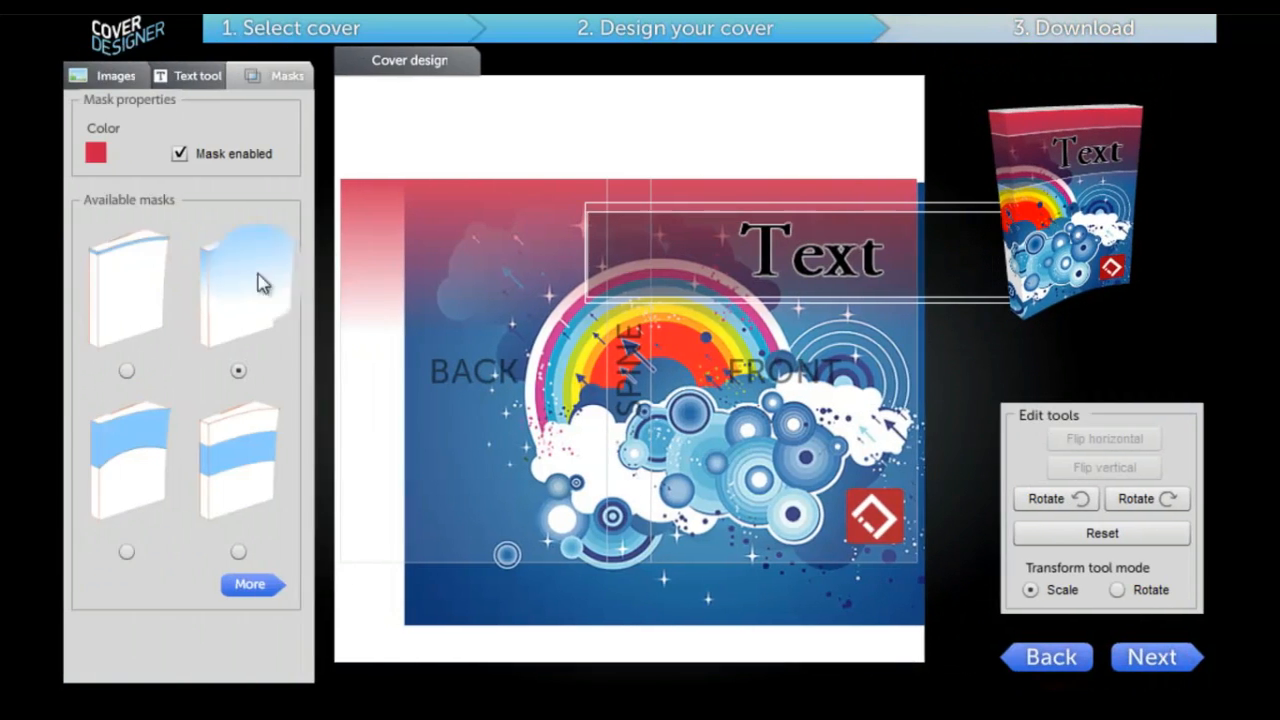
click(186, 158)
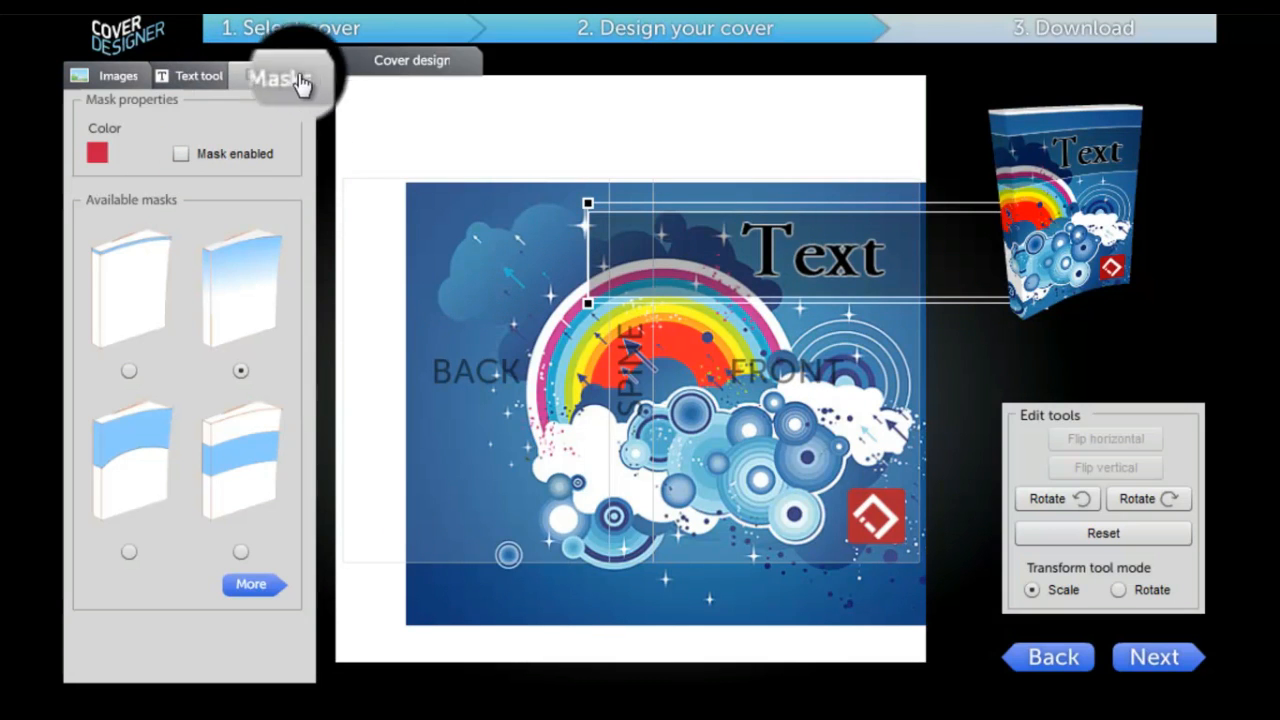
Go to the download stage and keep white as the image background color.
click(1138, 662)
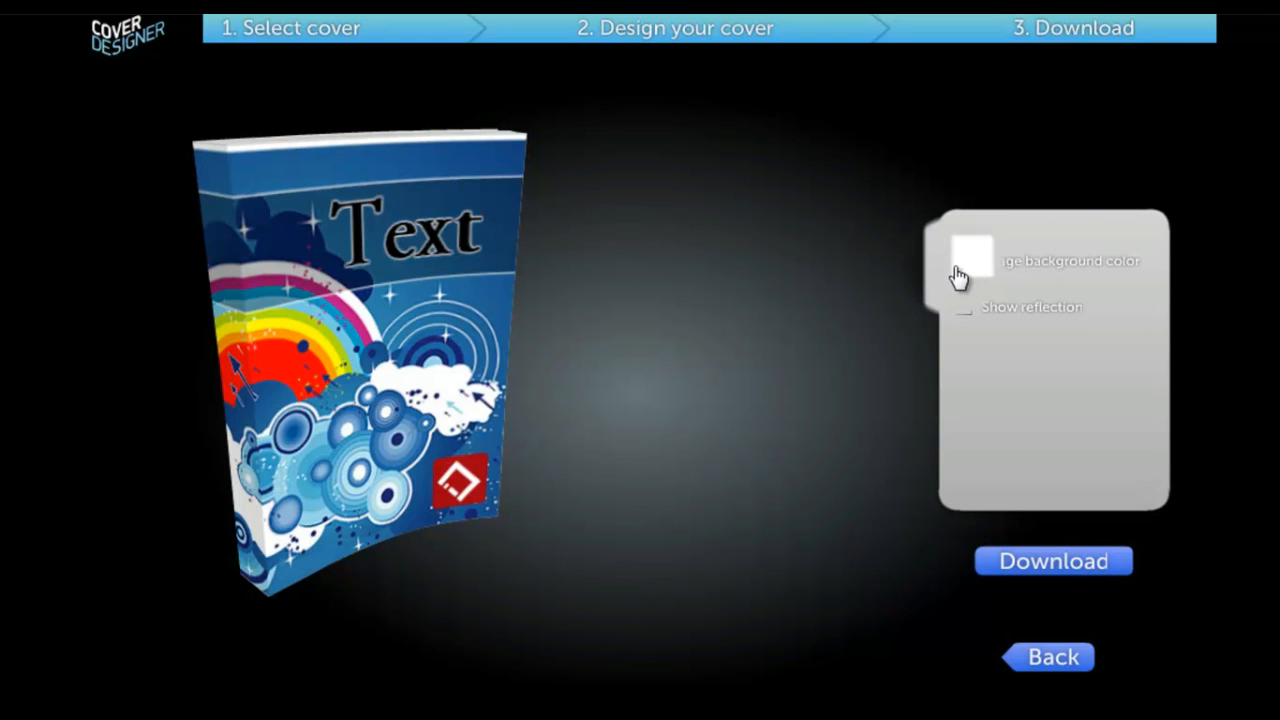
click(960, 265)
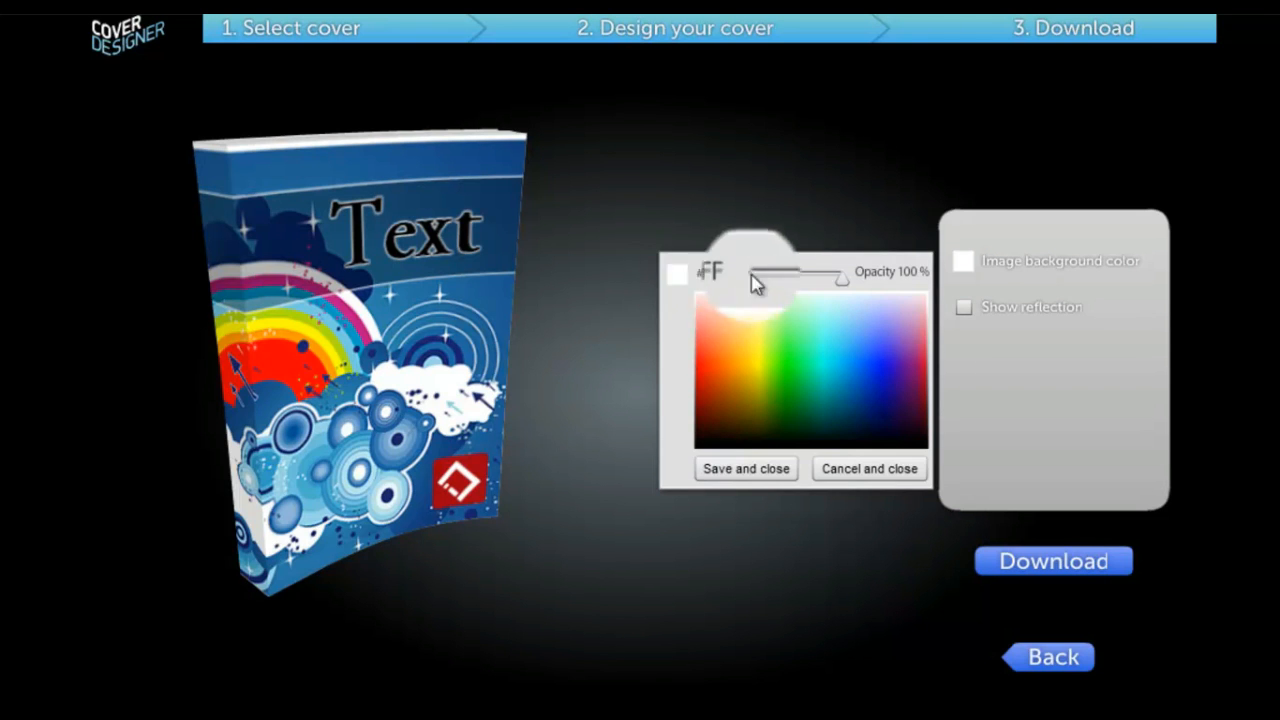
click(748, 476)
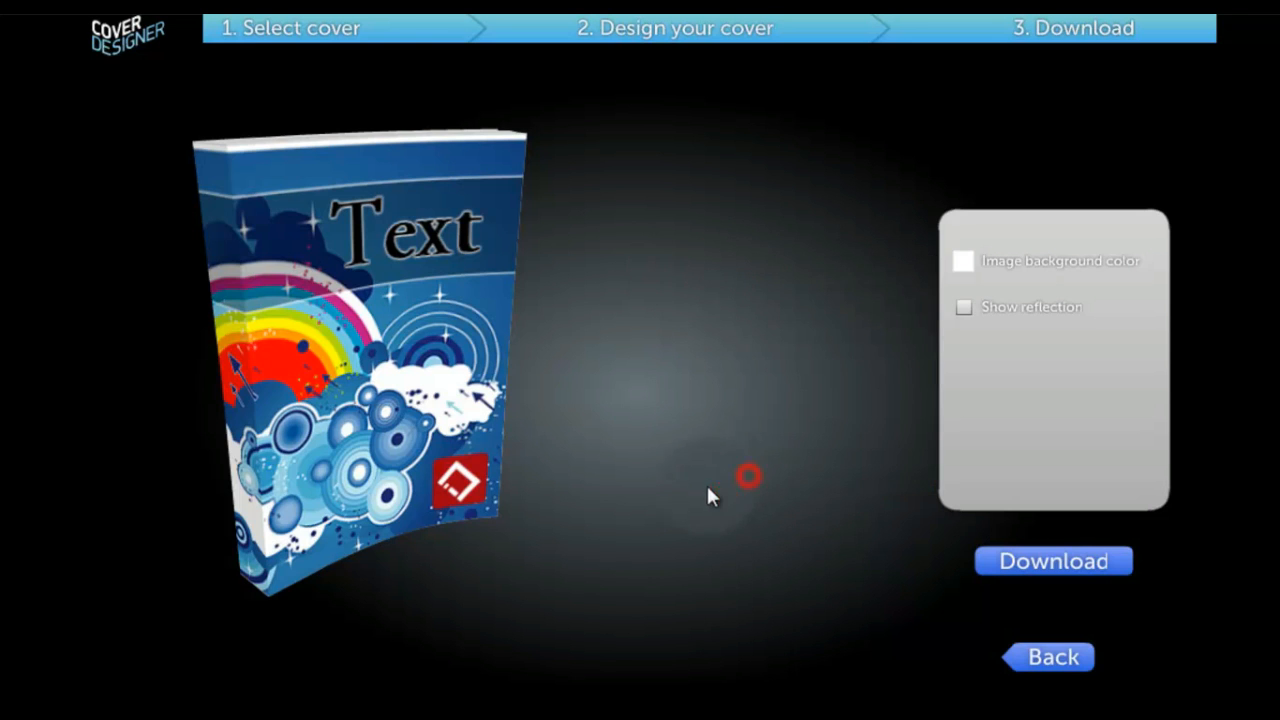
Try the reflection beneath the 3D book while tilting the book slightly, and turn the reflection off again.
click(962, 306)
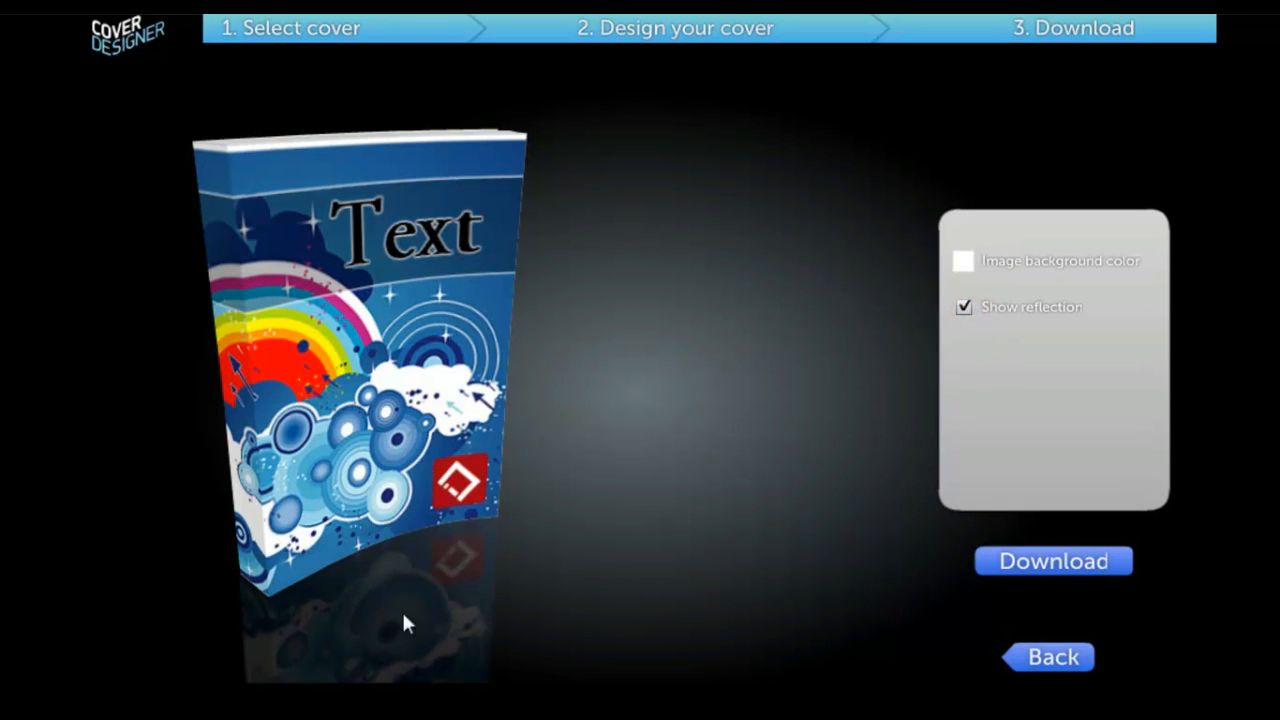
mouse_move(343, 505)
mouse_down()
mouse_move(317, 431)
mouse_move(528, 522)
mouse_move(500, 562)
mouse_move(340, 566)
mouse_move(289, 465)
mouse_move(312, 359)
mouse_move(279, 395)
mouse_move(277, 419)
mouse_move(286, 381)
mouse_up()
click(964, 307)
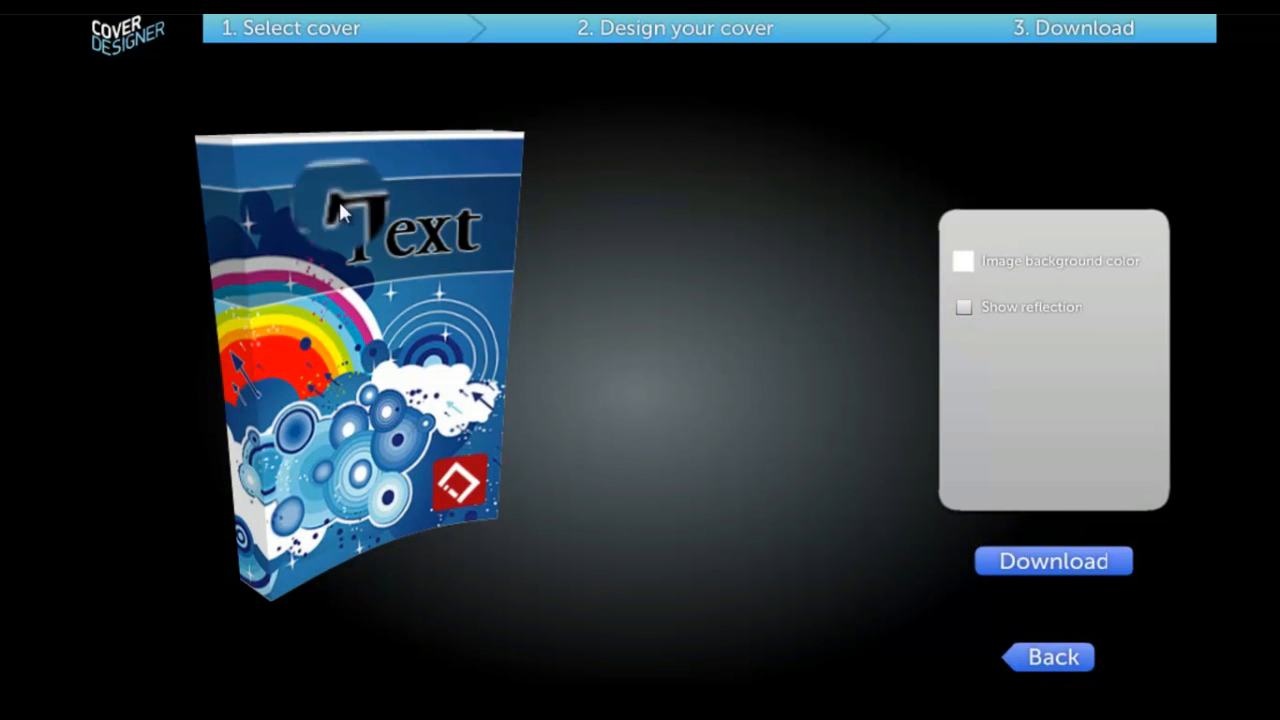
Download the cover as My Cover Design into the resources folder, replacing the existing file.
click(1045, 565)
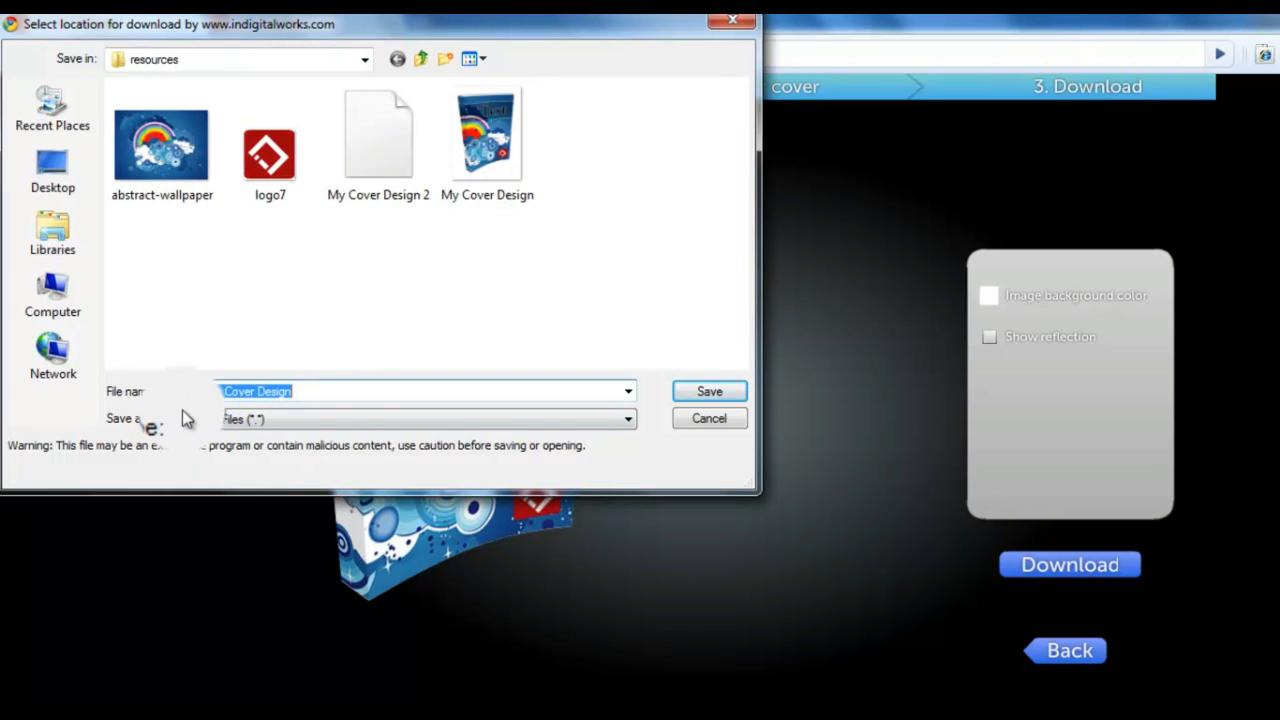
click(708, 397)
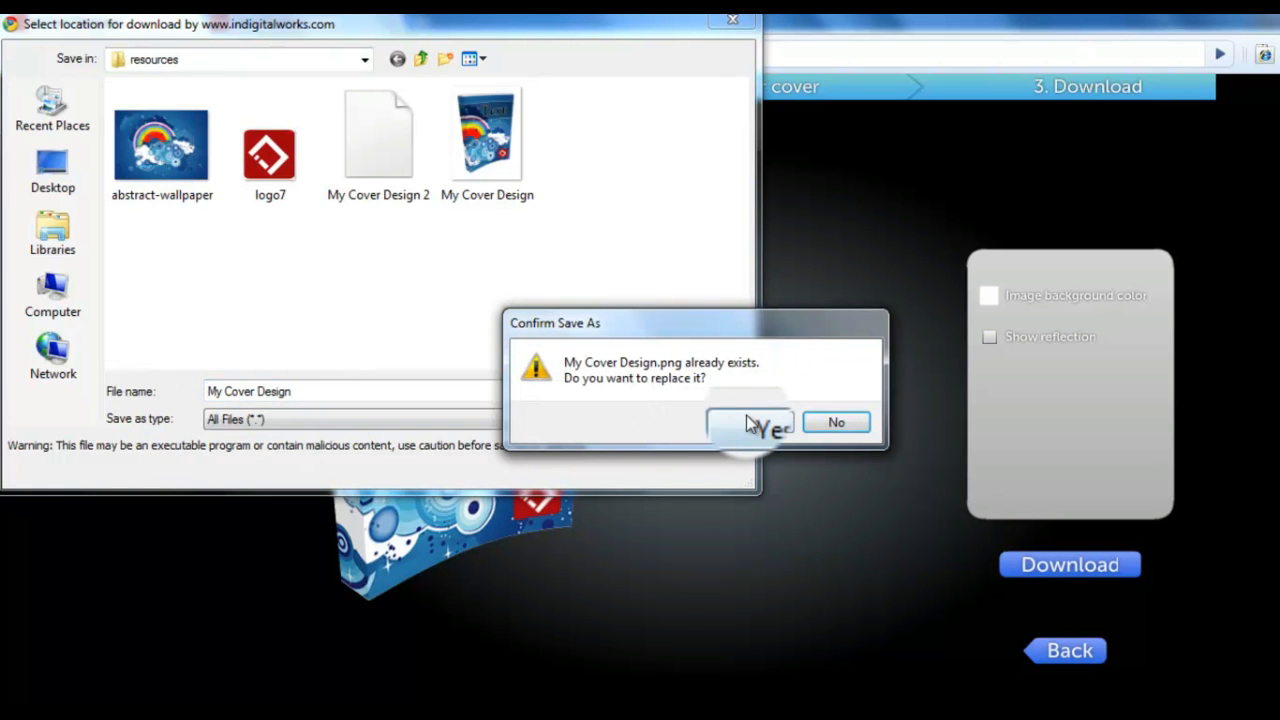
click(757, 425)
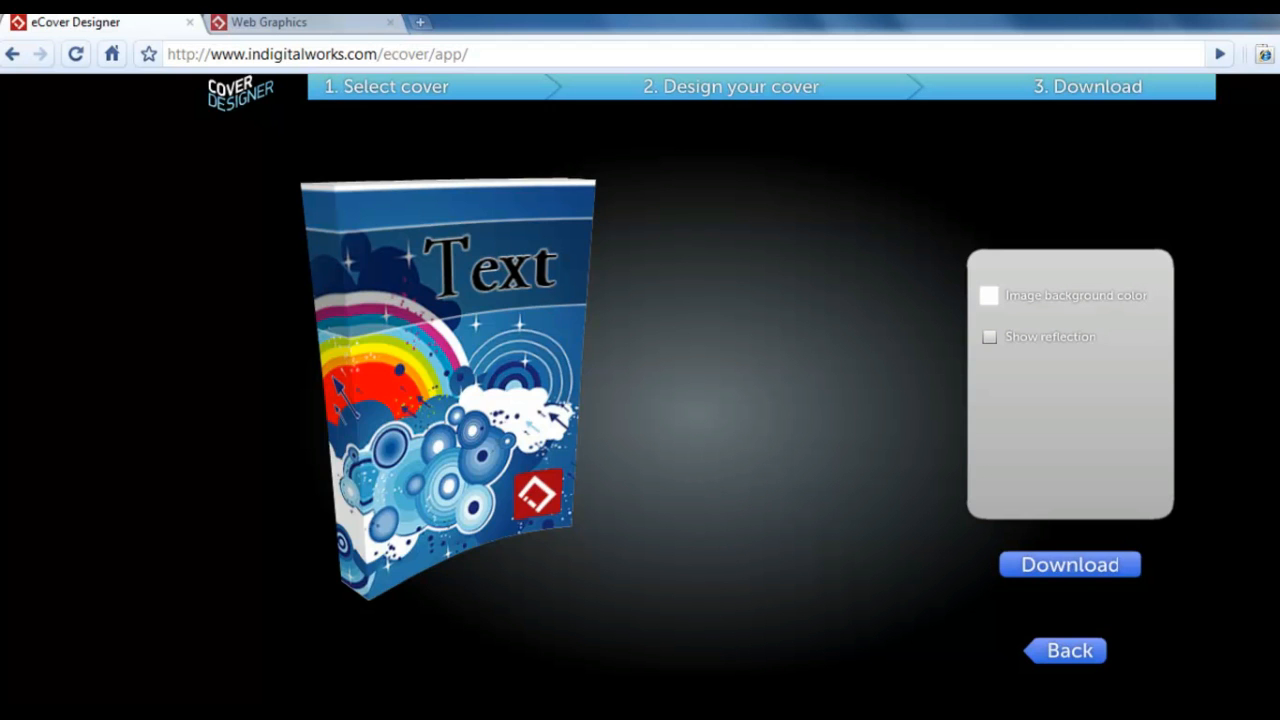
Switch to the resources folder, view the My Cover Design image in Windows Photo Viewer, and return to the eCover Designer.
key(alt+Tab)
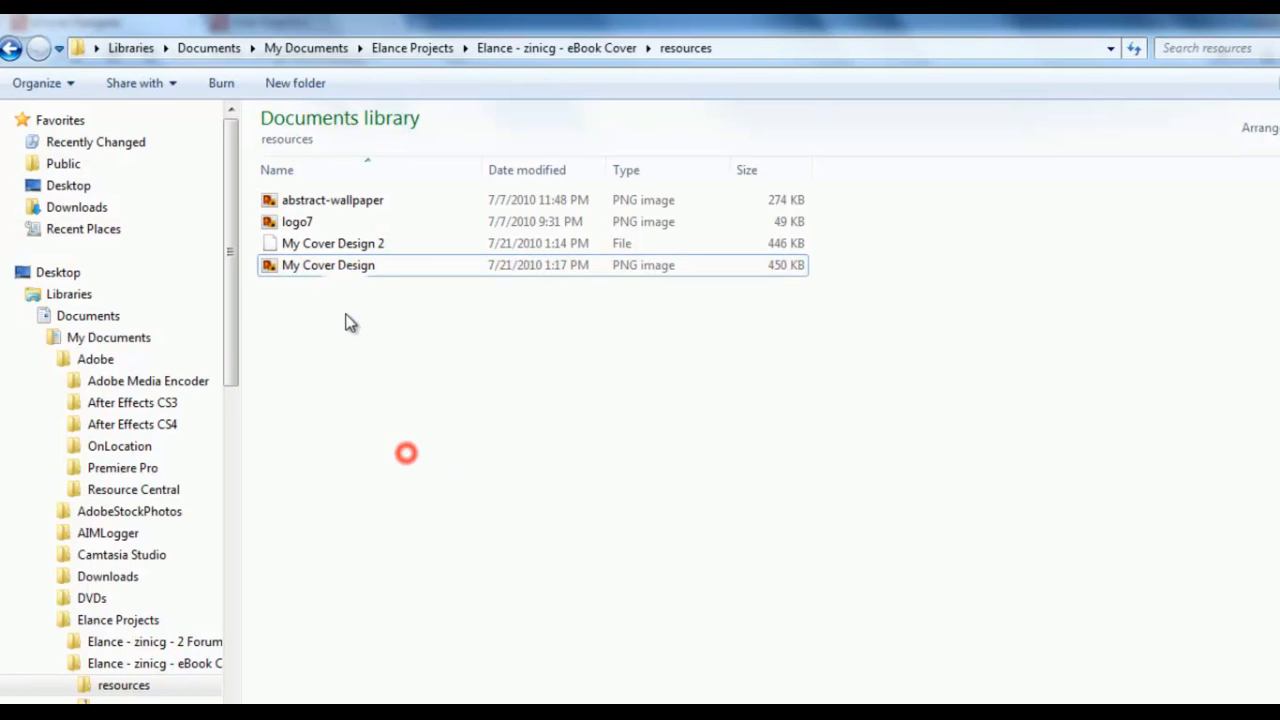
drag(327, 266, 325, 278)
double_click(327, 277)
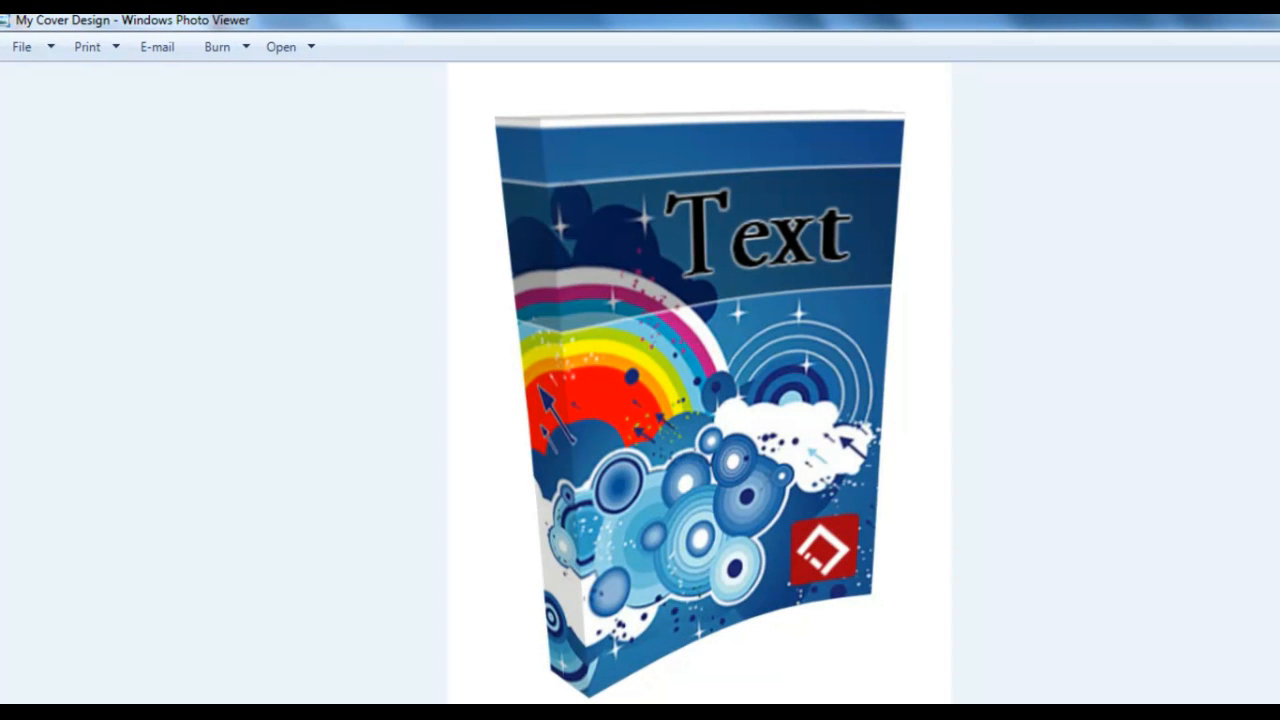
key(alt+F4)
key(alt+Tab)
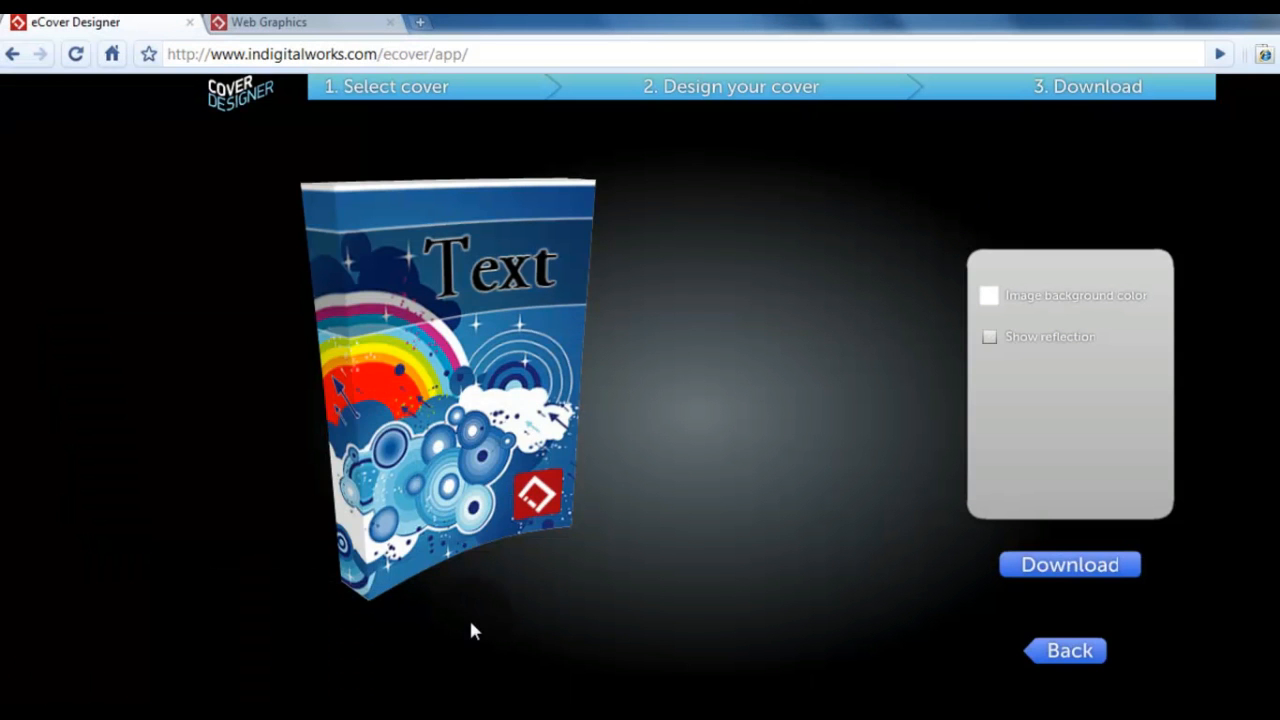
Go back to the cover selection and change the cover type to the square-cornered Software Box.
click(1063, 655)
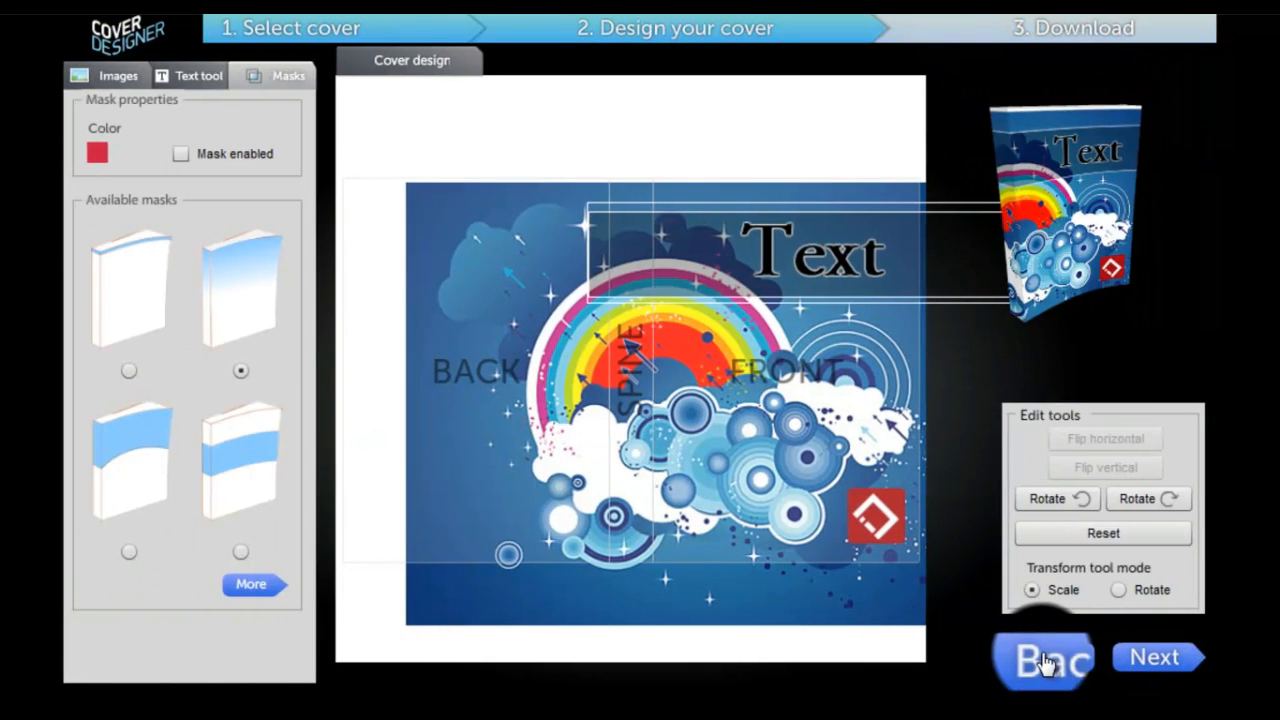
click(1045, 662)
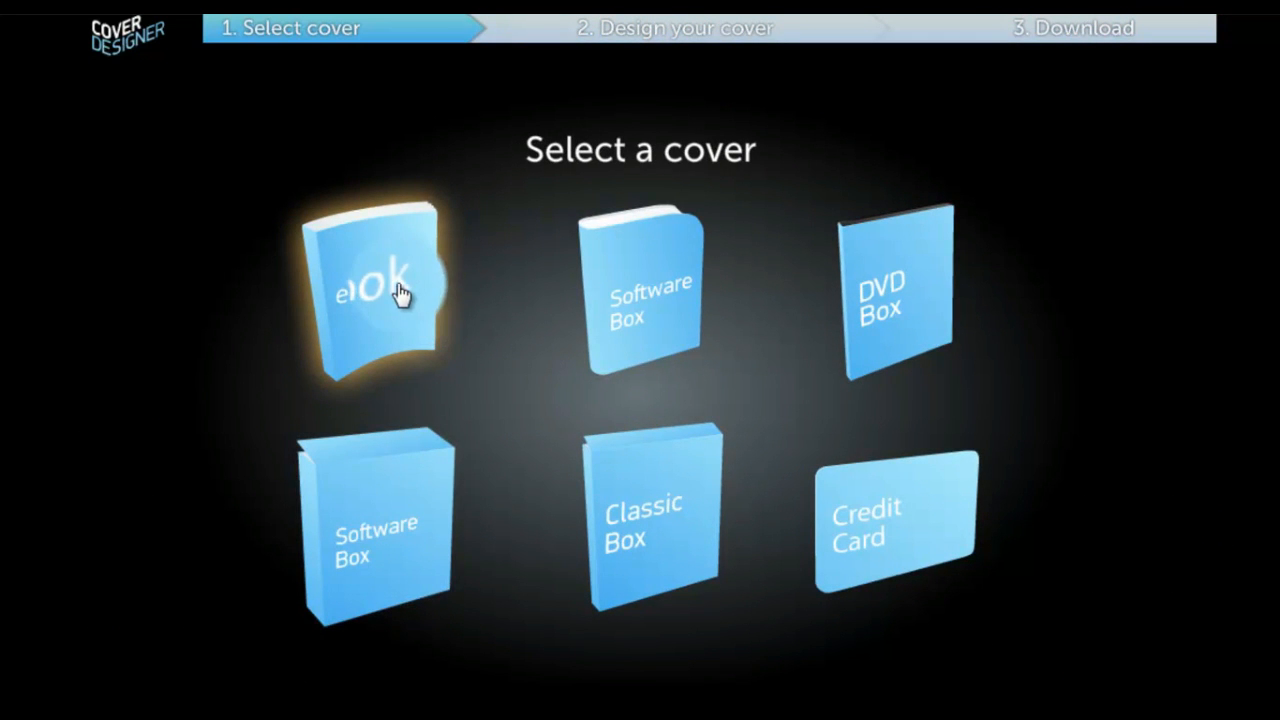
right_click(395, 535)
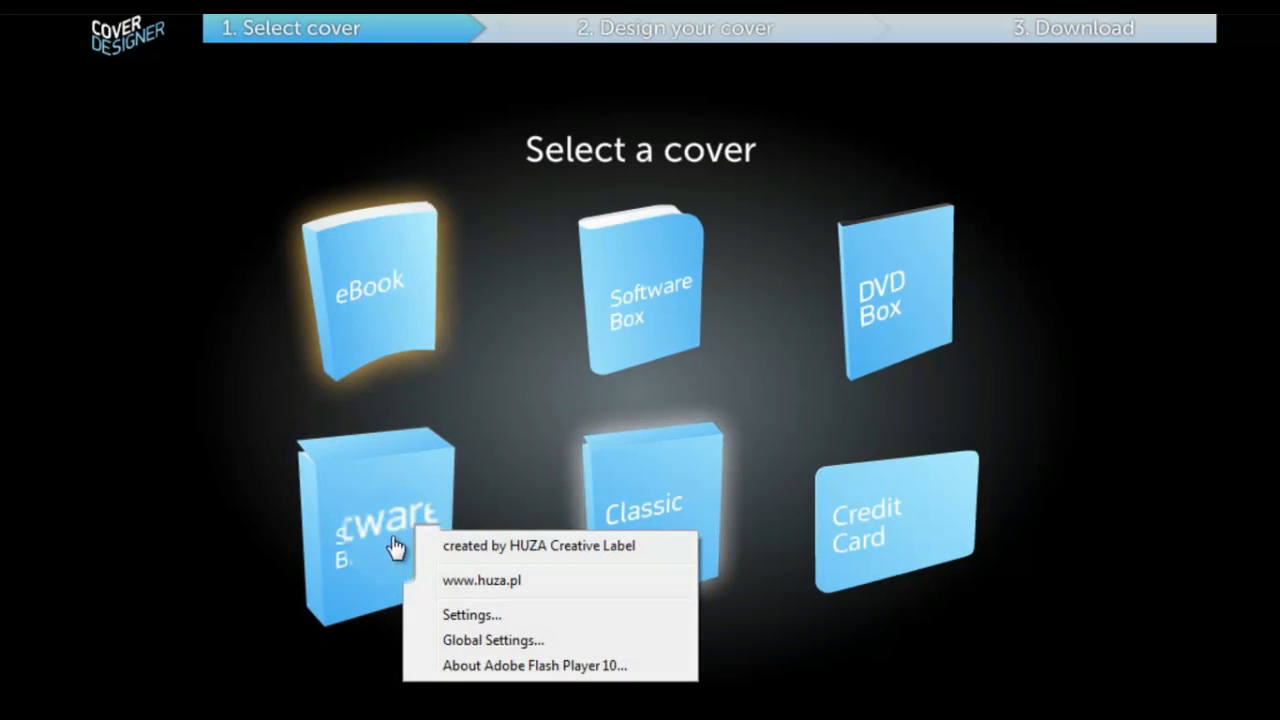
click(355, 540)
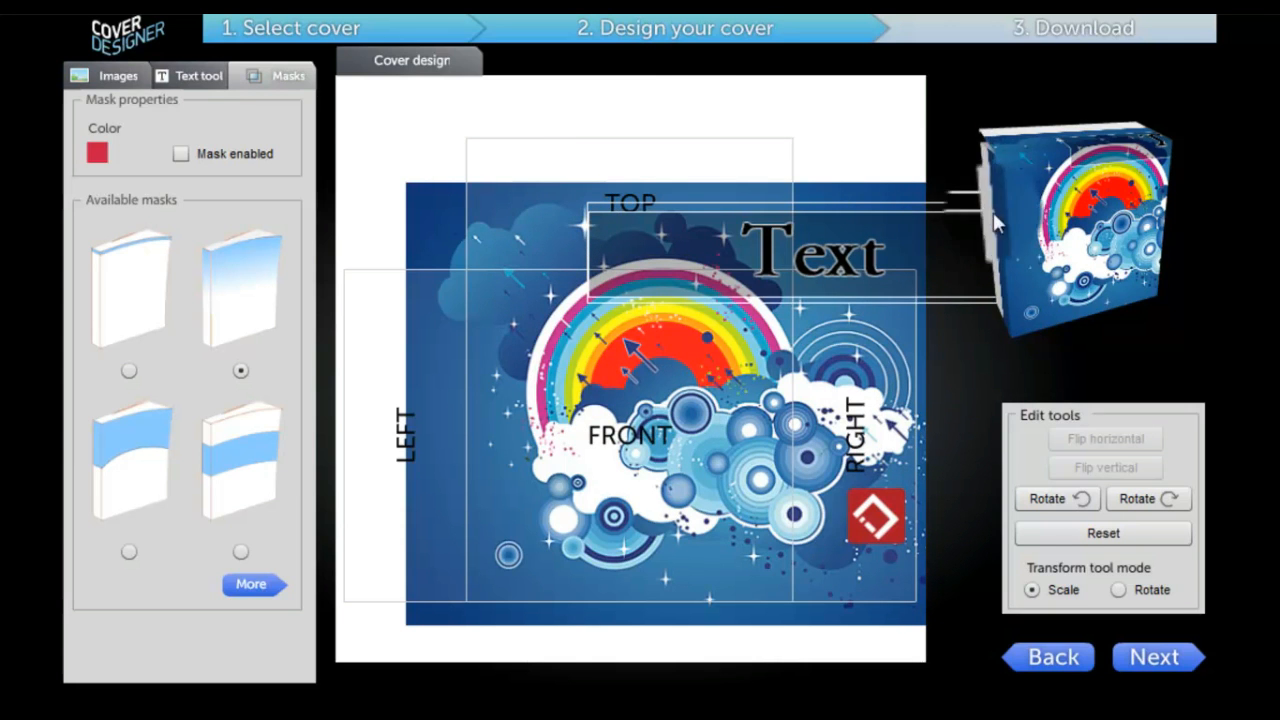
Turn the 3D Software Box to show its front and move the background image and title text over the front face.
drag(1085, 253, 1100, 223)
drag(631, 462, 532, 483)
drag(807, 288, 676, 352)
drag(604, 474, 550, 507)
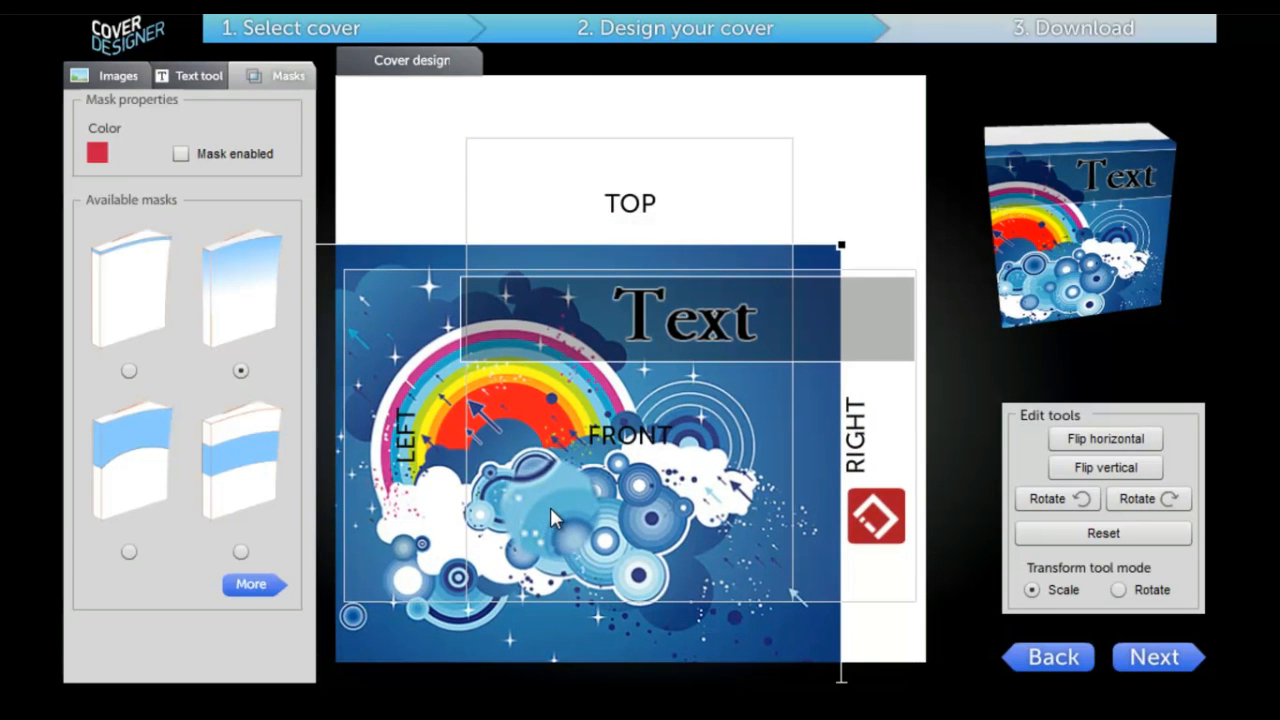
Return to the cover selection and change the cover type to the DVD Box.
click(1035, 668)
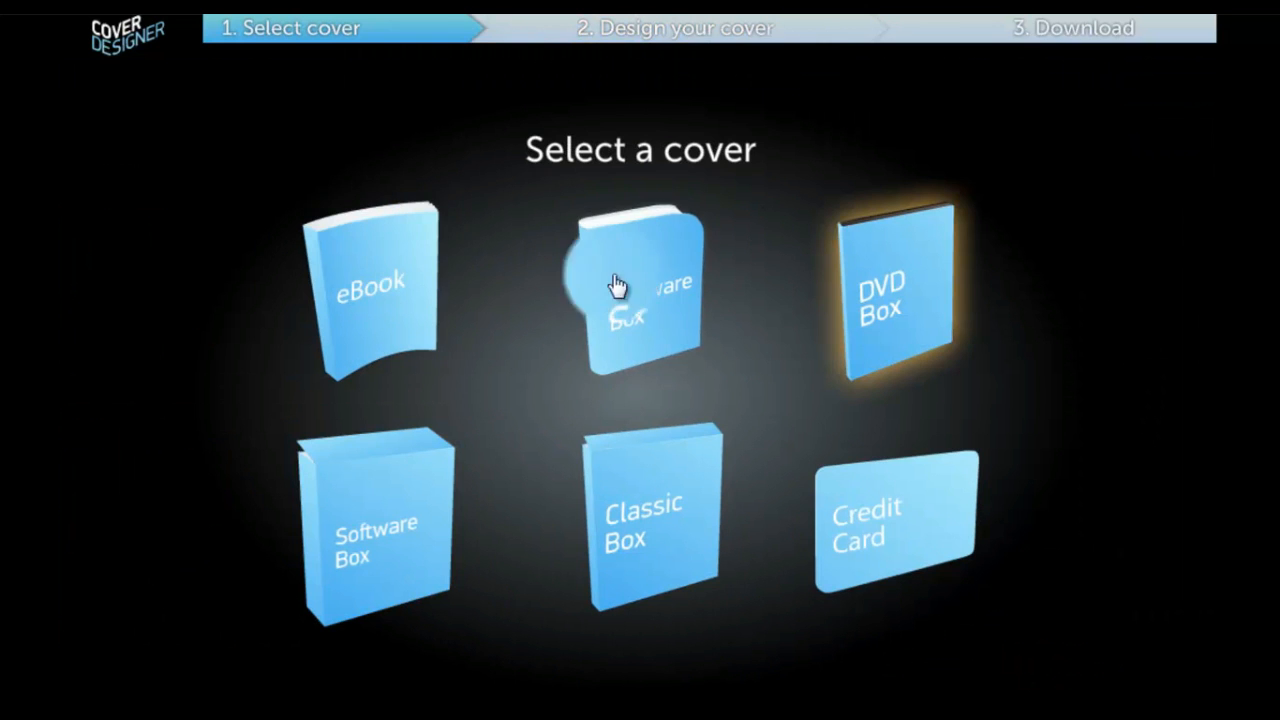
click(862, 274)
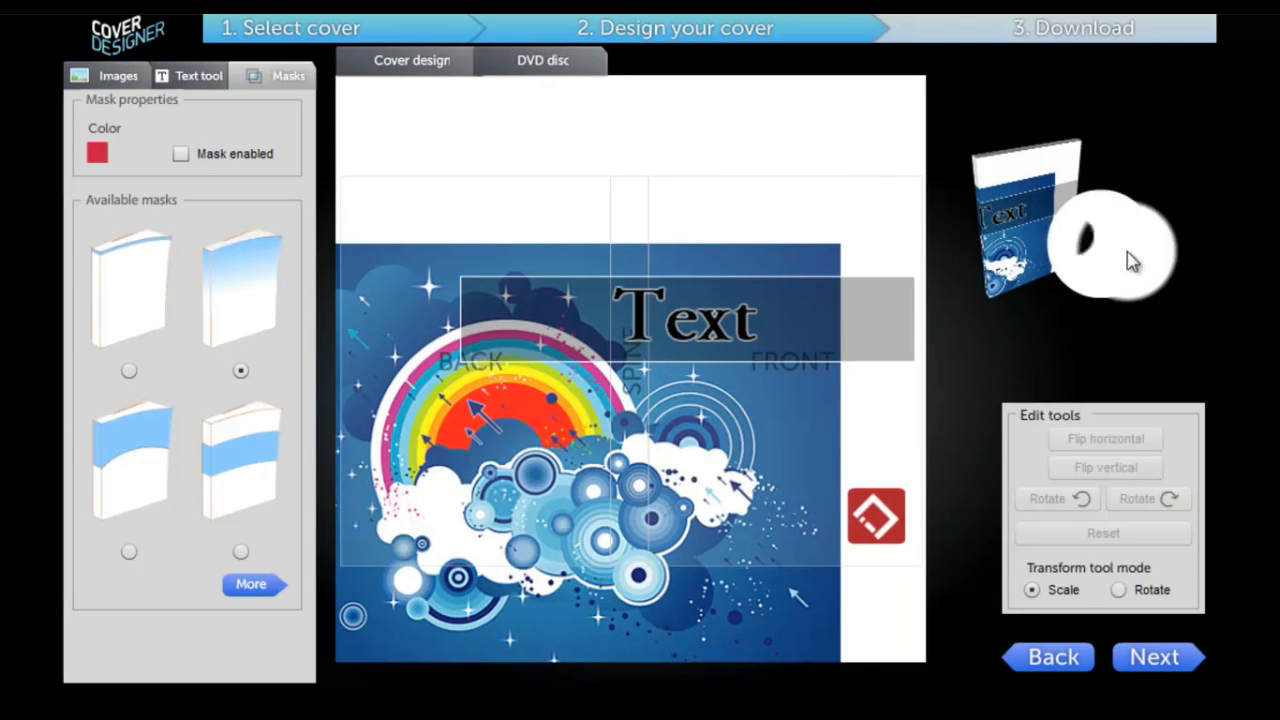
Load abstract-wallpaper as the DVD disc image, and fit it by enlarging it slightly and shifting it downward on the disc.
click(522, 64)
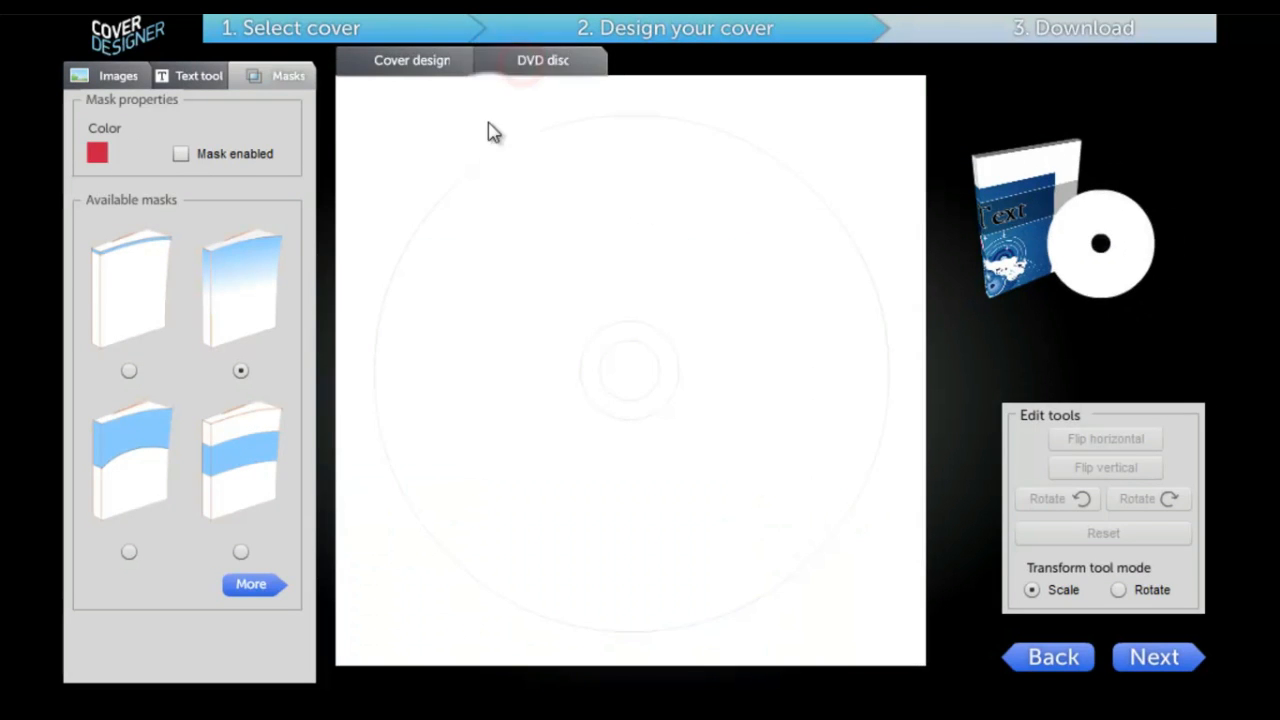
click(112, 75)
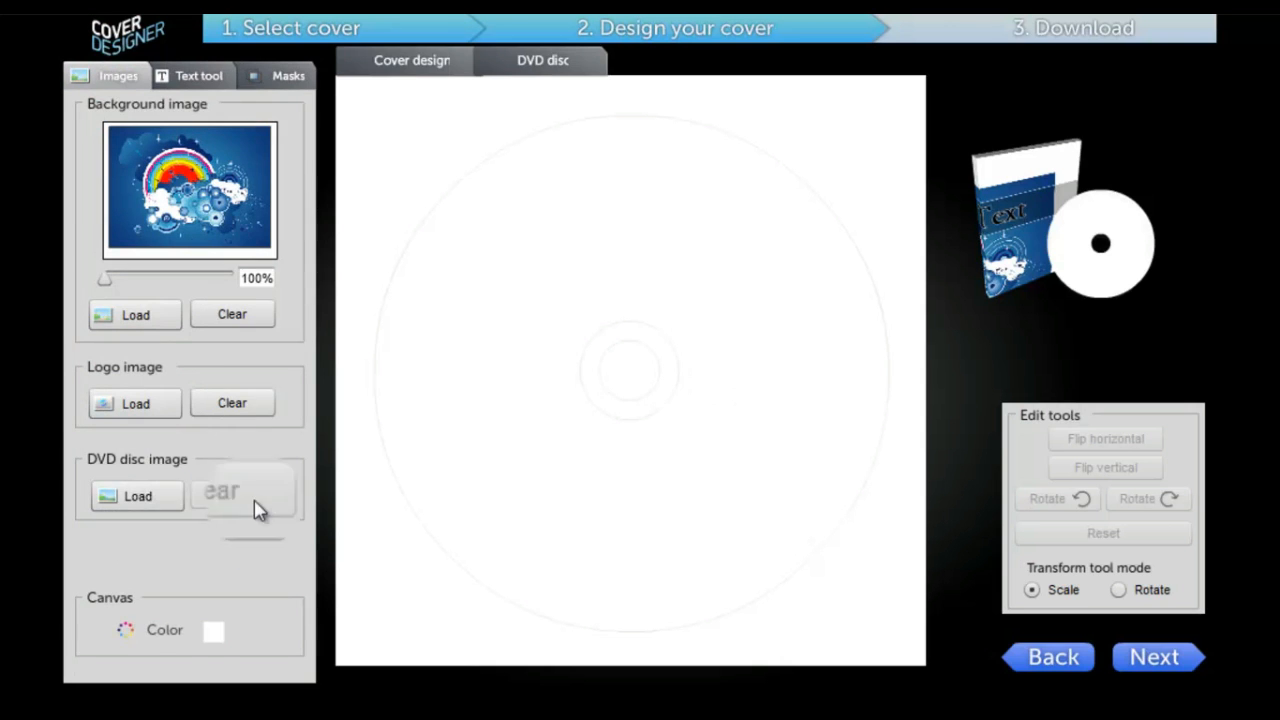
click(122, 507)
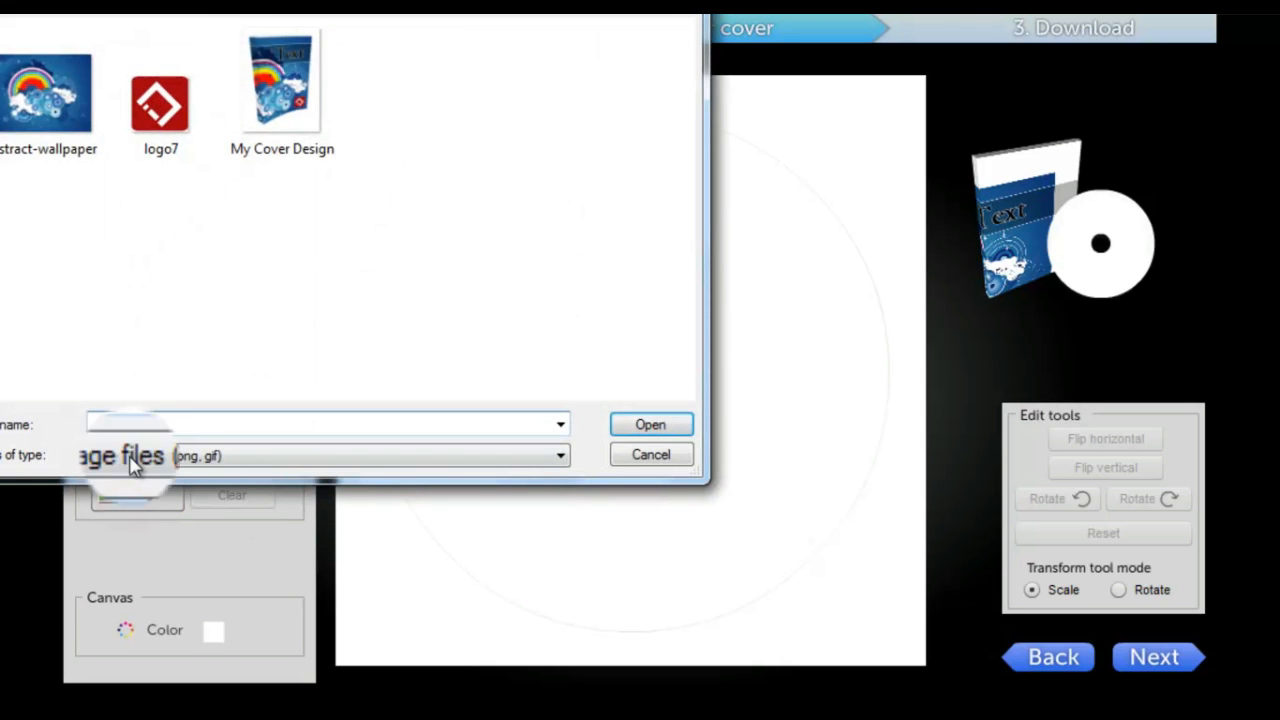
click(37, 95)
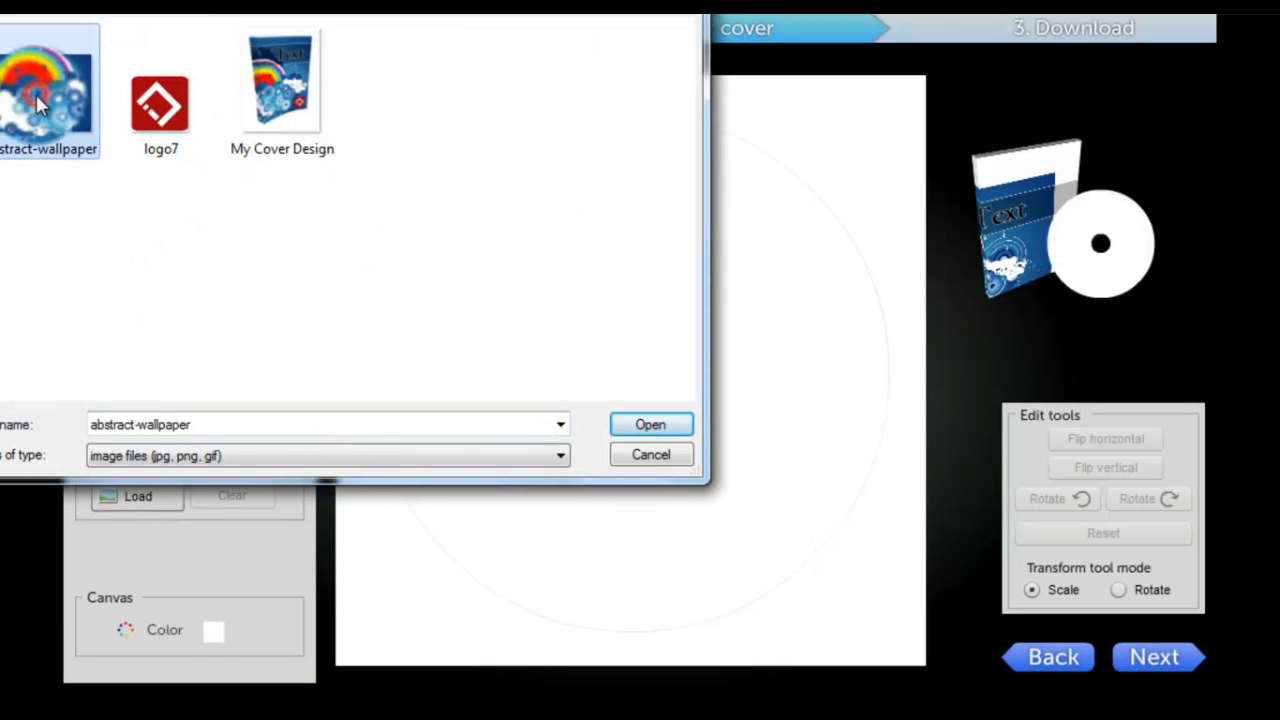
click(668, 428)
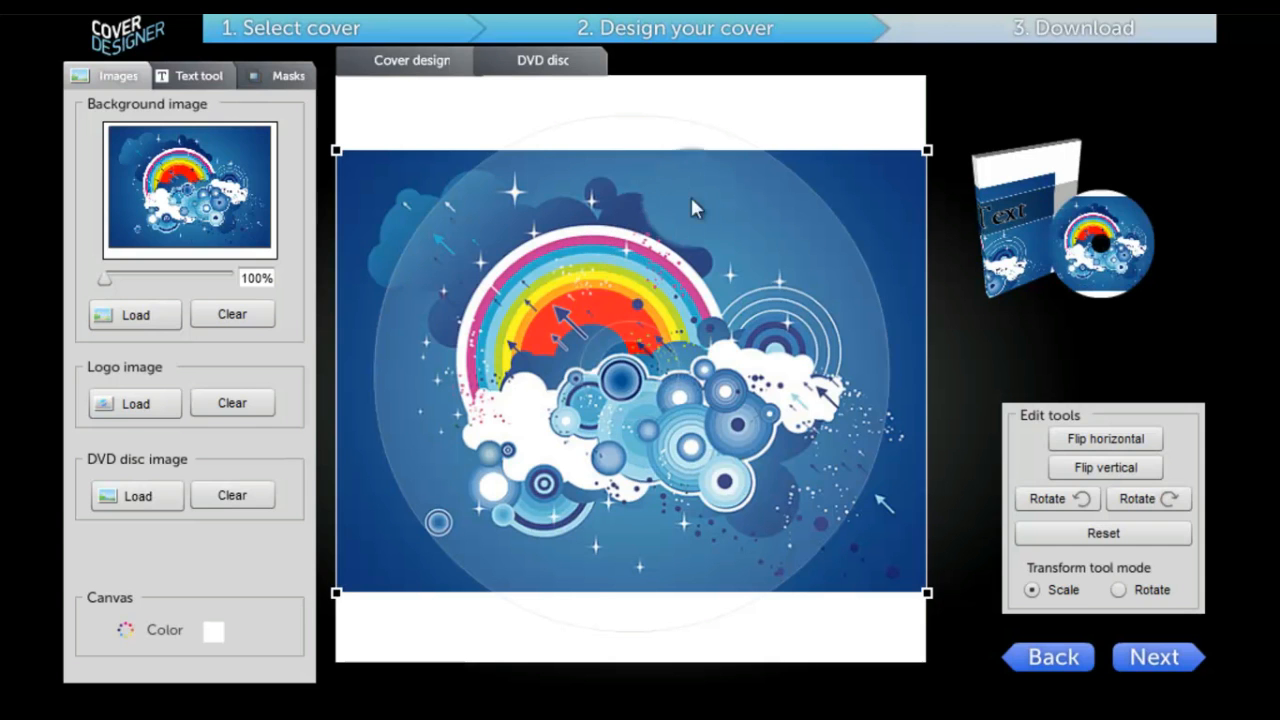
drag(929, 155, 933, 118)
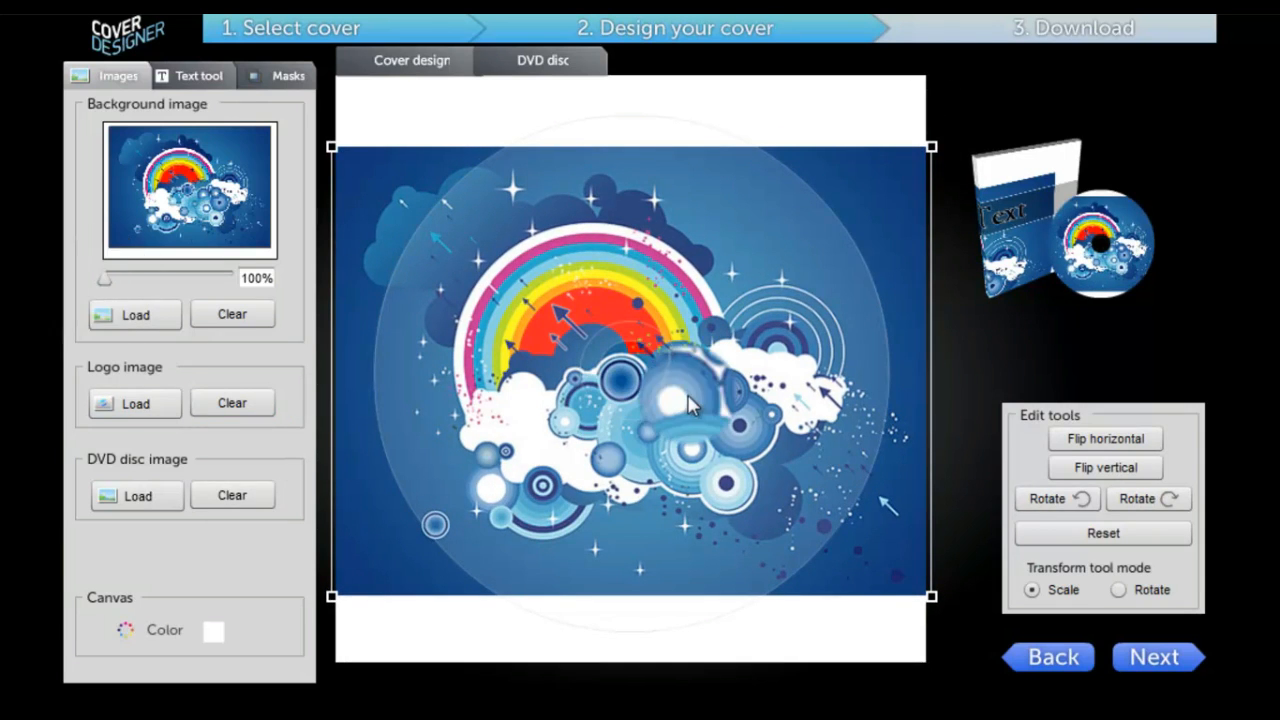
drag(584, 282, 597, 320)
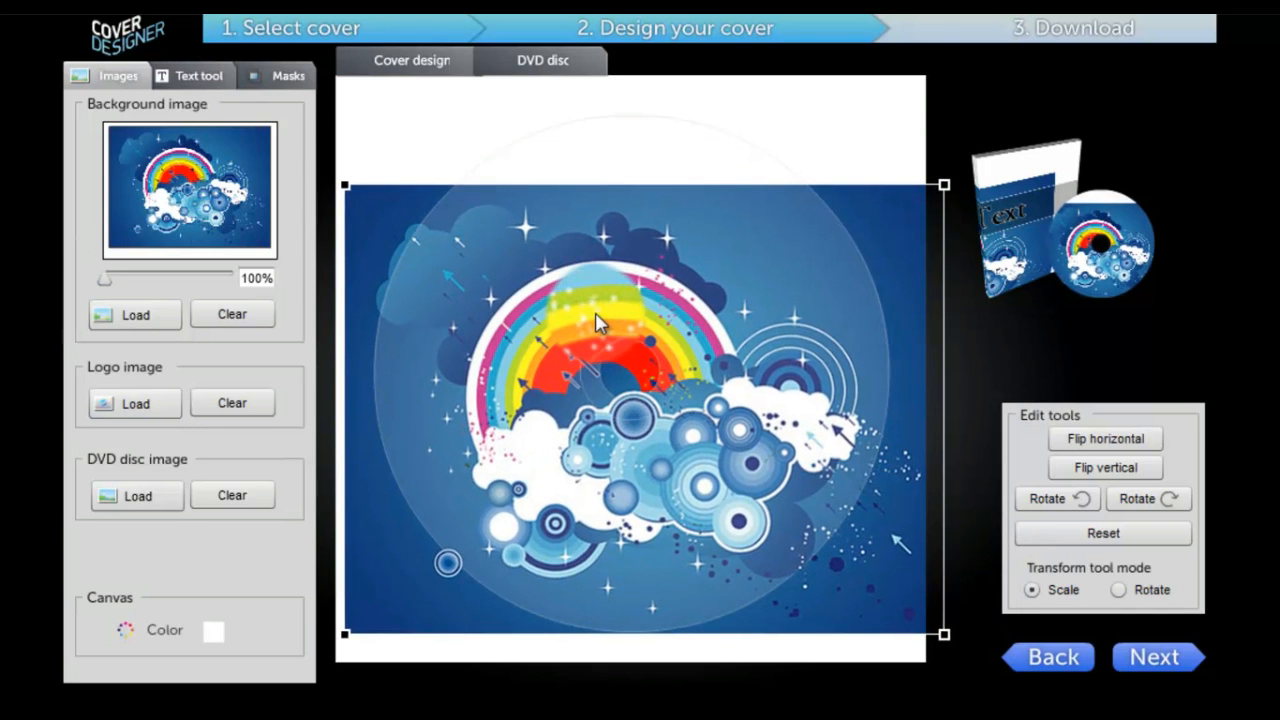
Reposition the cover's background image and title text to fill the DVD Box front, and proceed to the download stage.
click(411, 62)
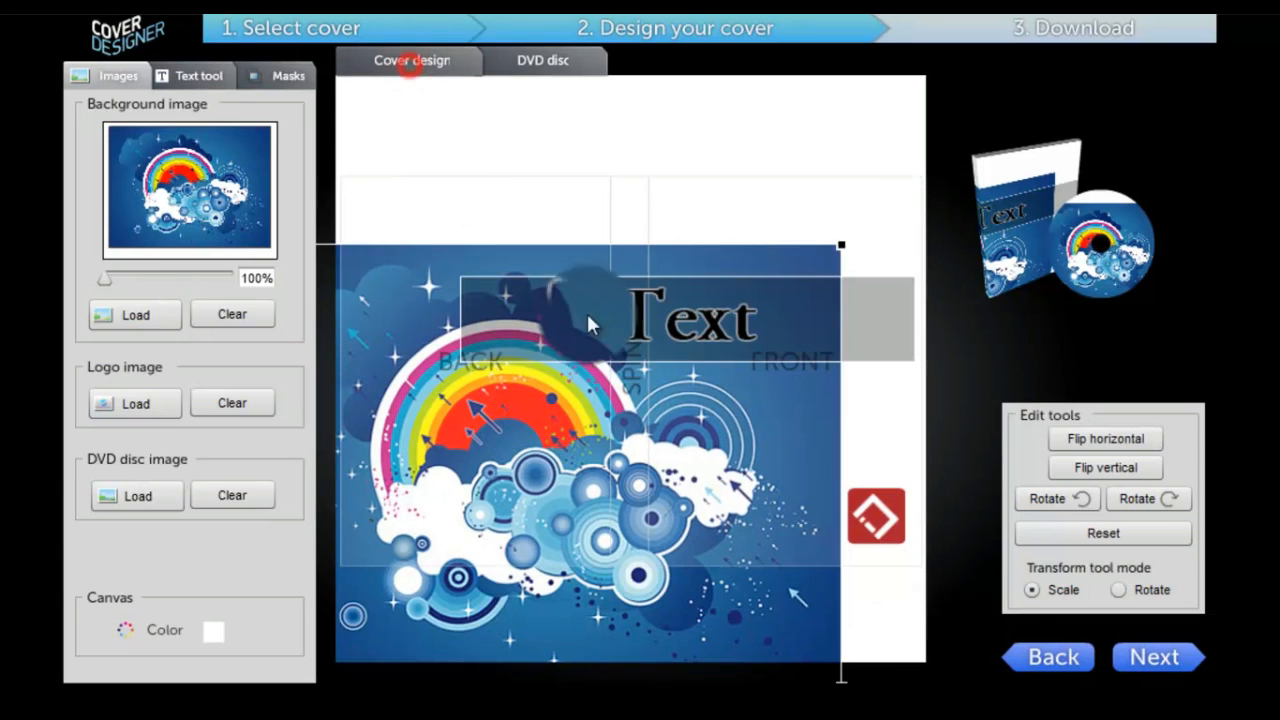
drag(692, 466, 780, 428)
drag(780, 345, 798, 312)
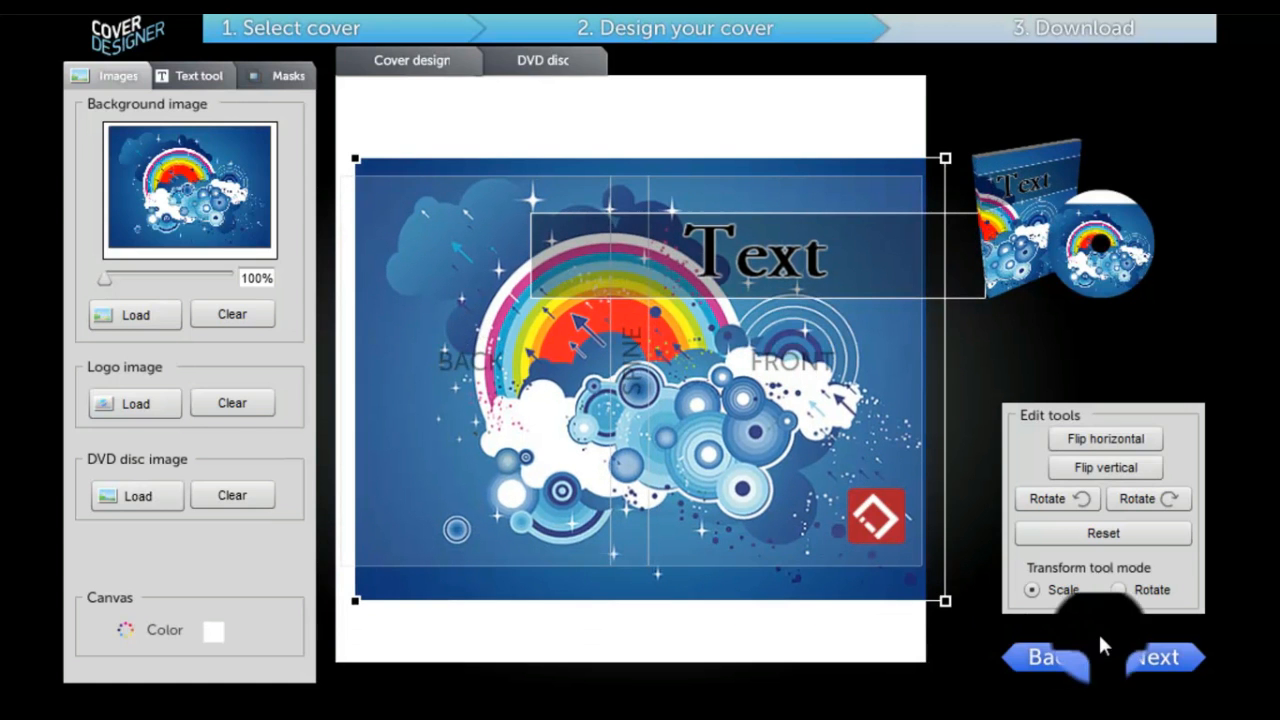
click(1168, 670)
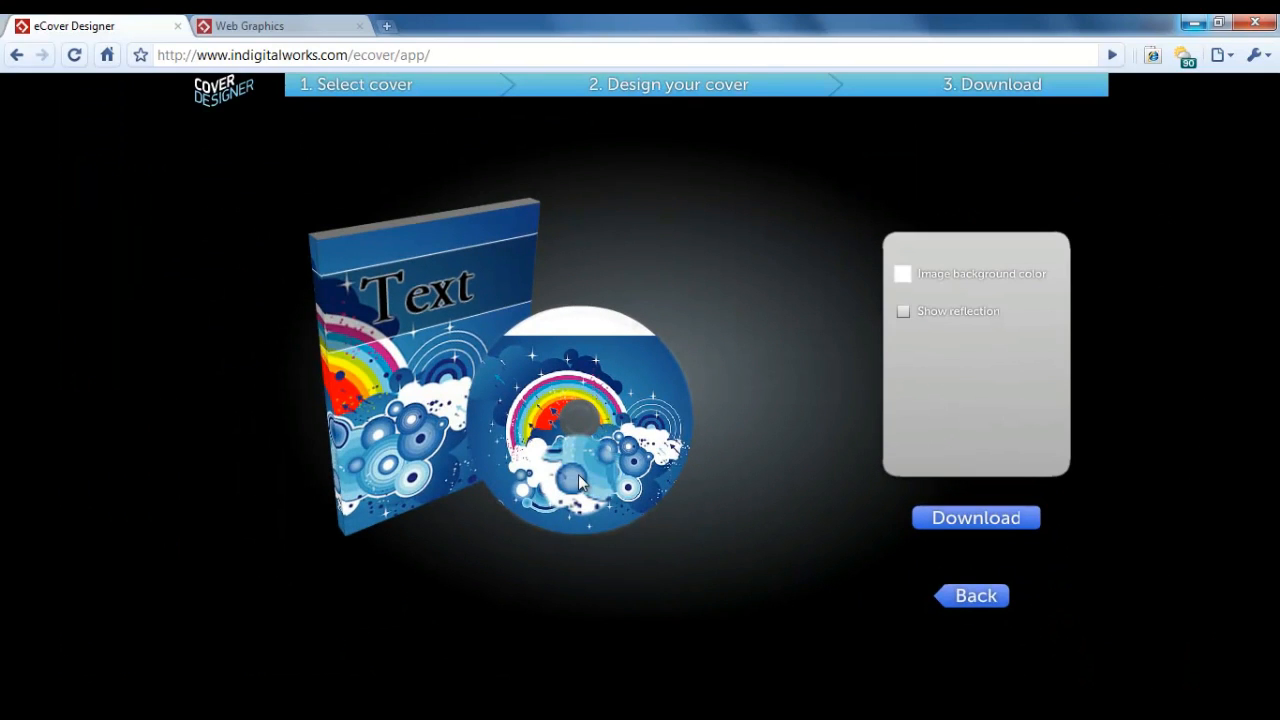